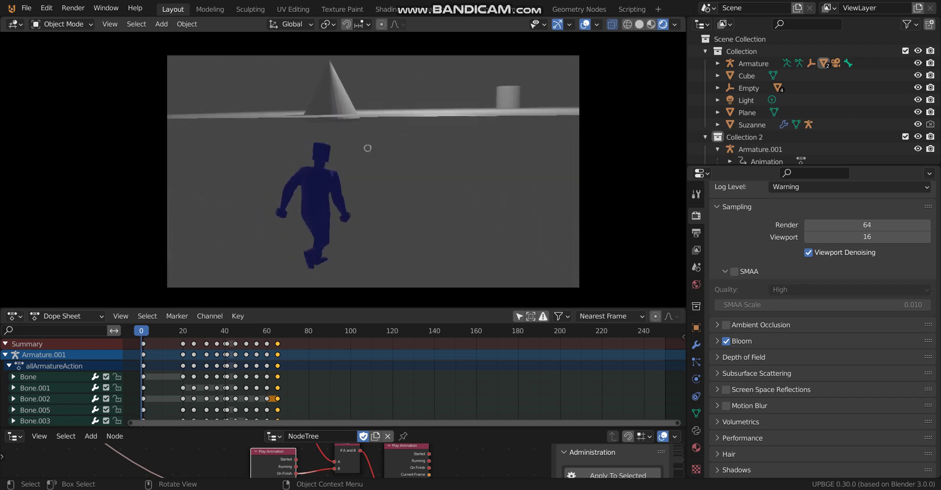
# Step: Run the game in the viewport, test the character walking forward, and stop the game
pyautogui.press('Escape')
pyautogui.press('p')
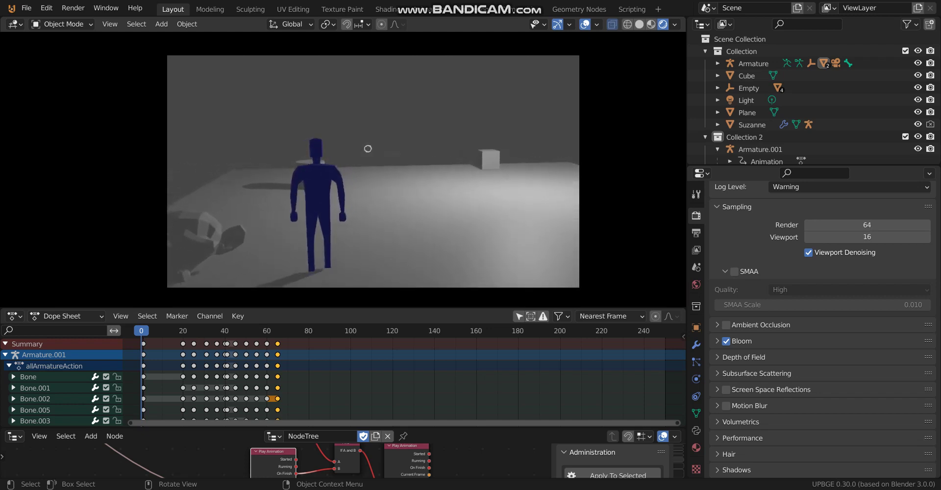
pyautogui.press('w')
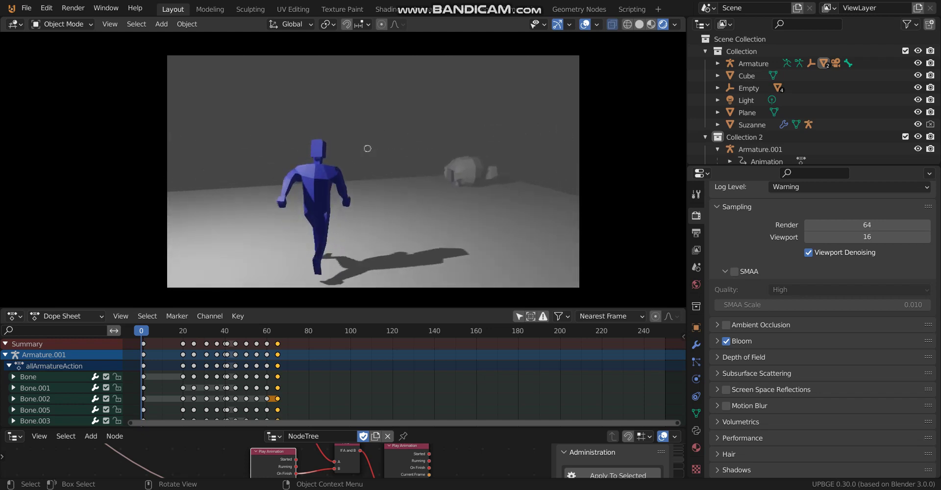
pyautogui.press('Escape')
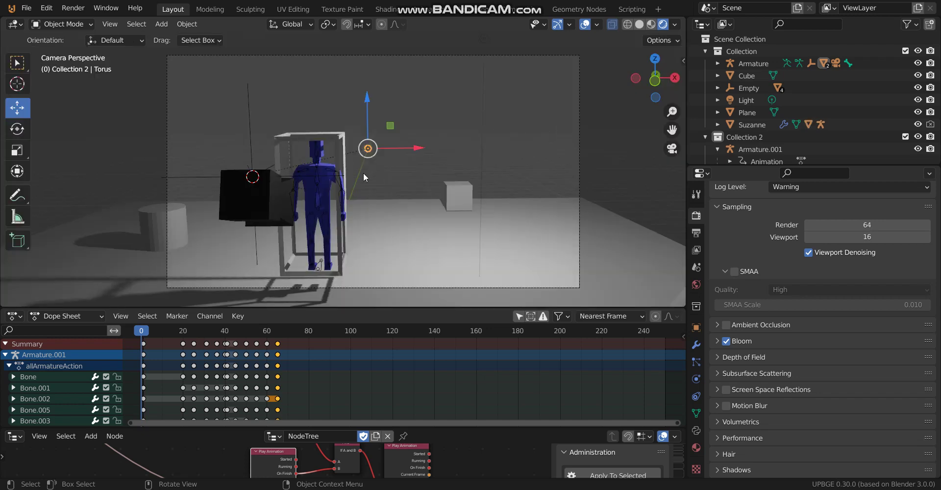
# Step: Open the recent file "Third Person Controller part1 start.blend" without saving changes, and use rendered viewport shading
pyautogui.click(23, 10)
pyautogui.moveTo(113, 46)
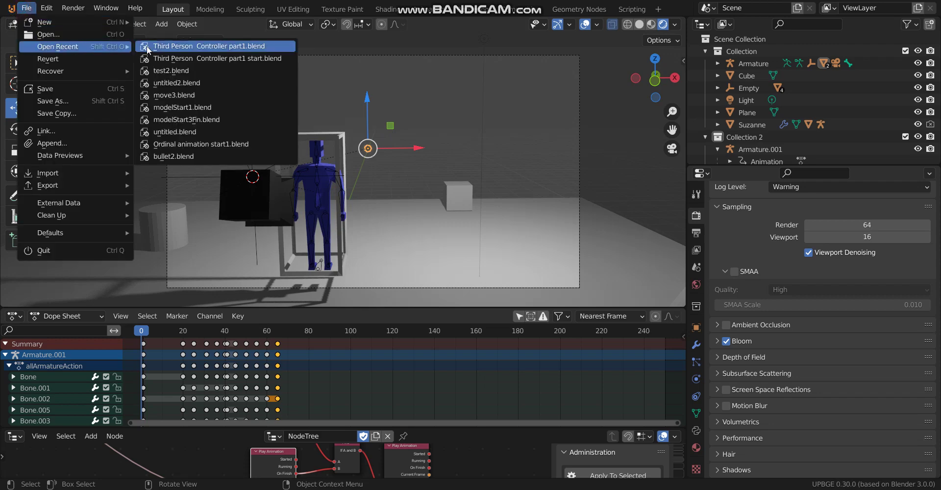
pyautogui.click(222, 58)
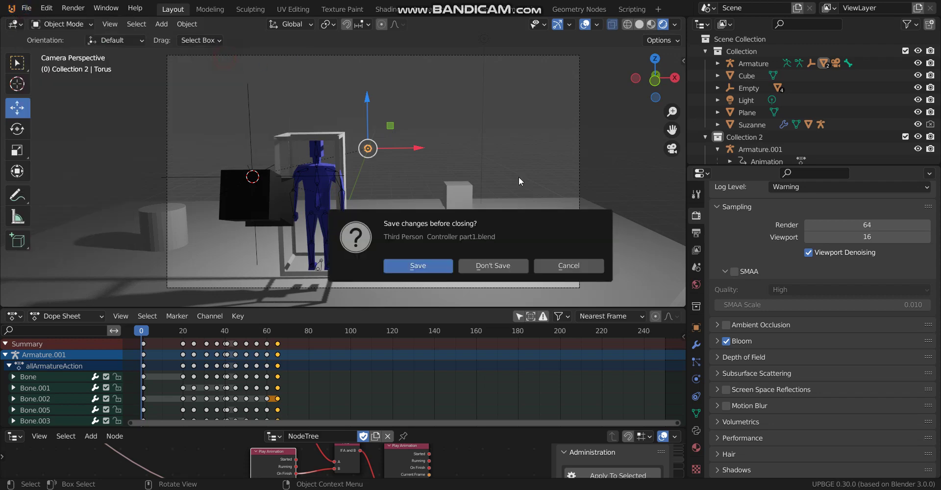
pyautogui.click(514, 269)
pyautogui.click(663, 25)
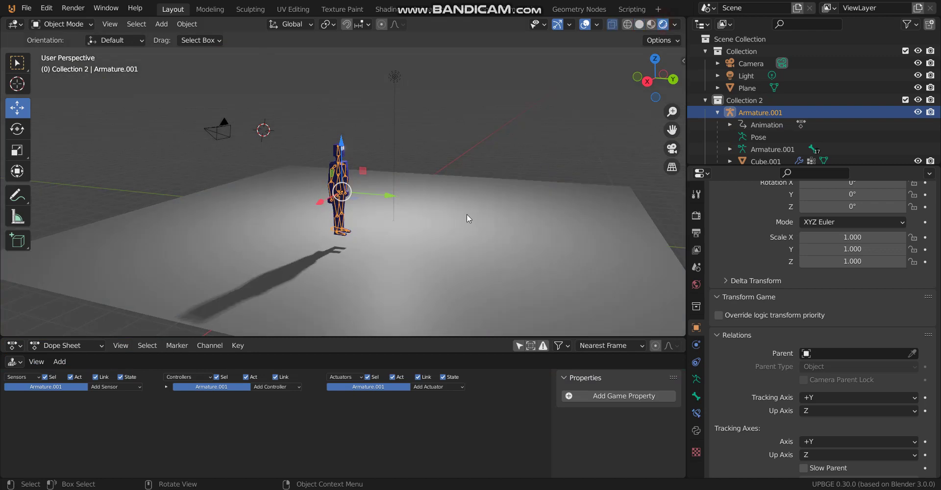
# Step: Add a Plain Axes empty at the 3D cursor
pyautogui.scroll(4, 465, 214)
pyautogui.moveTo(412, 216)
pyautogui.mouseDown(button='middle')
pyautogui.moveTo(342, 218)
pyautogui.moveTo(529, 185)
pyautogui.mouseUp(button='middle')
pyautogui.scroll(-3, 338, 192)
pyautogui.click(337, 193)
pyautogui.click(477, 188)
pyautogui.scroll(-5, 477, 188)
pyautogui.click(461, 178)
pyautogui.hotkey('shift', 'a')
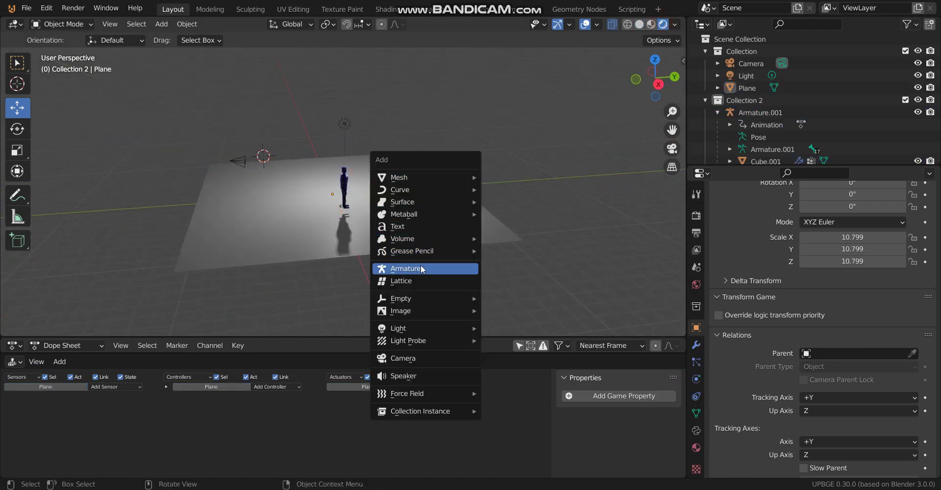
pyautogui.moveTo(418, 301)
pyautogui.click(500, 299)
# Step: Move the empty along X to about 15 m, beyond the plane's edge, and snap the 3D cursor to it
pyautogui.moveTo(285, 204); pyautogui.dragTo(266, 189, button='middle')
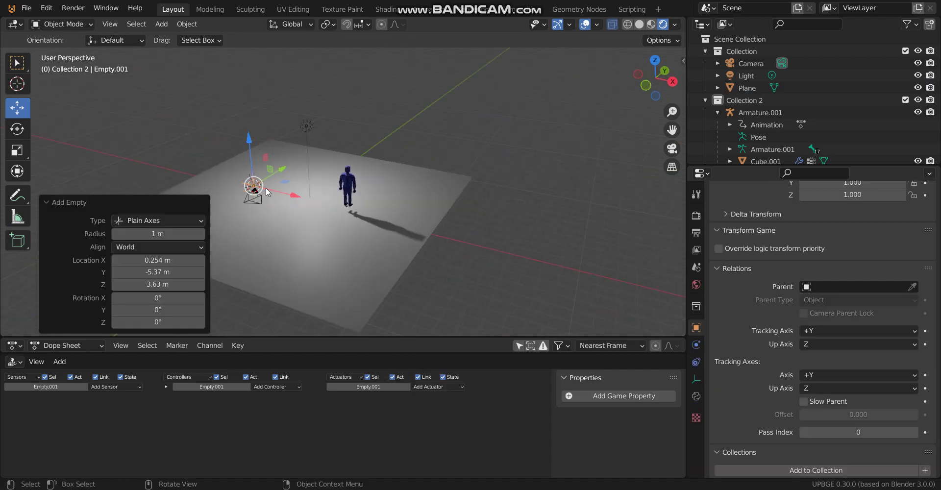
pyautogui.moveTo(293, 198); pyautogui.dragTo(525, 237)
pyautogui.scroll(4, 524, 237)
pyautogui.keyDown('shift'); pyautogui.moveTo(524, 237); pyautogui.dragTo(447, 223, button='middle'); pyautogui.keyUp('shift')
pyautogui.hotkey('shift', 's')
pyautogui.click(430, 307)
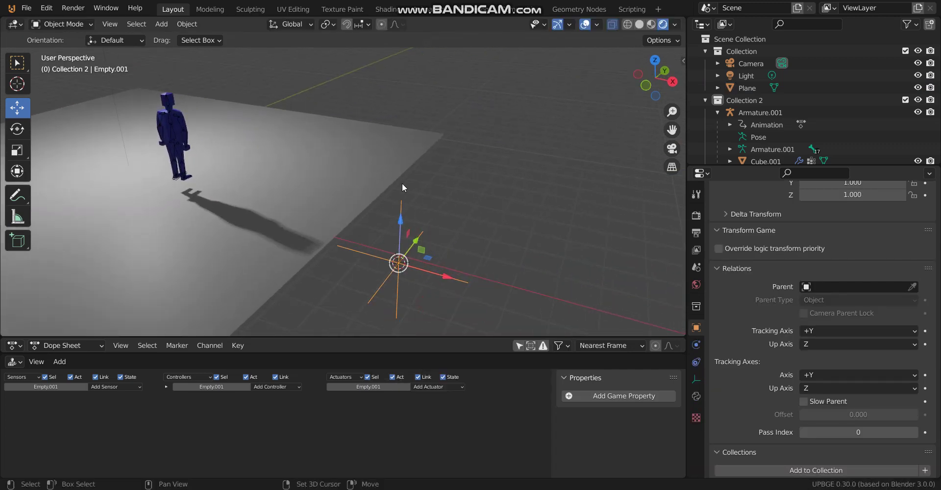
# Step: Add a cube at the 3D cursor and scale it to about 0.247
pyautogui.hotkey('shift', 'a')
pyautogui.moveTo(388, 63)
pyautogui.click(452, 74)
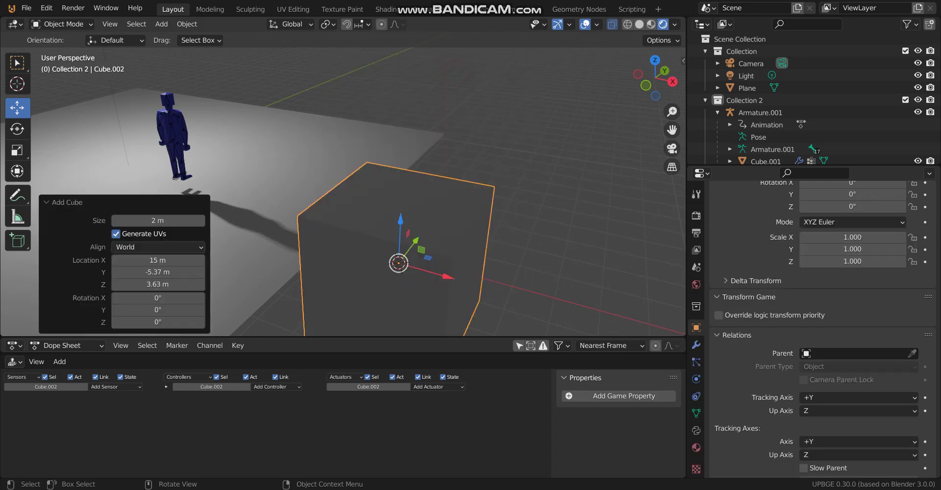
pyautogui.press('s')
pyautogui.click(431, 245)
# Step: Extrude the cube's +Y face about 0.32 m and scale it to about 0.28 to form a tapered nose
pyautogui.moveTo(431, 244); pyautogui.dragTo(242, 177, button='middle')
pyautogui.press('Tab')
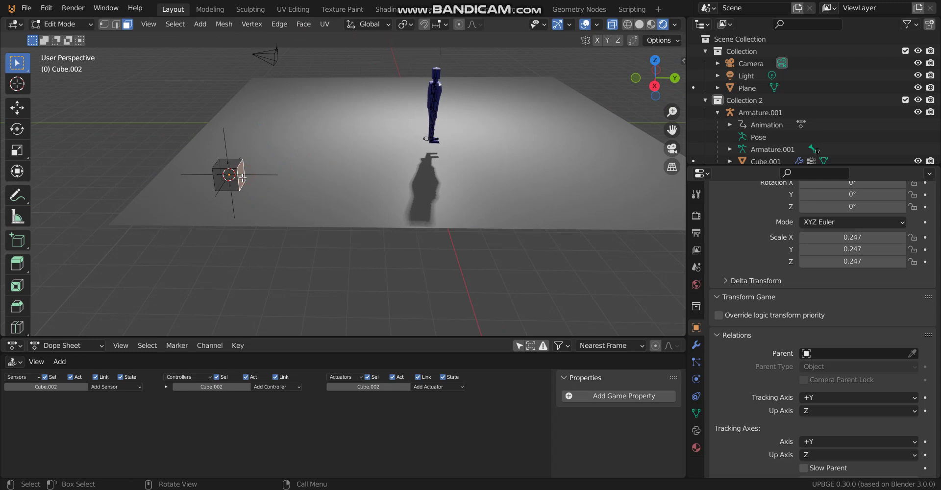
pyautogui.press('e')
pyautogui.click(332, 159)
pyautogui.press('s')
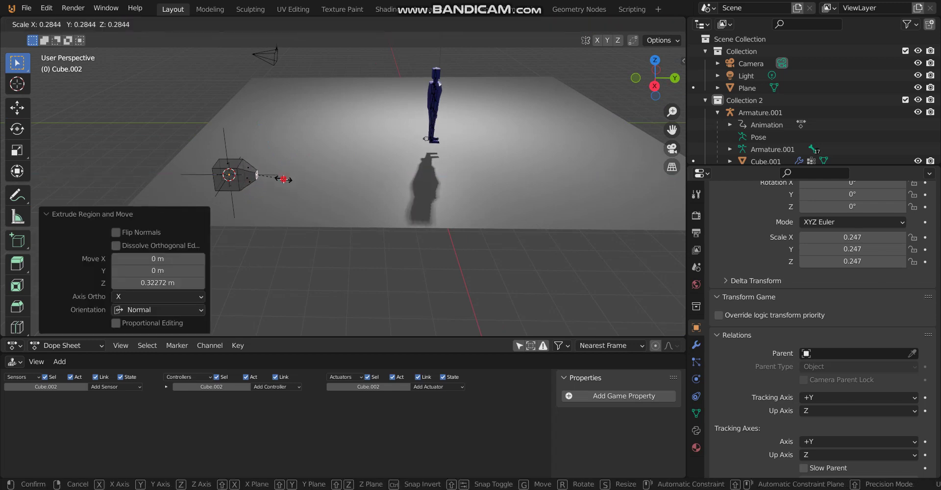
pyautogui.click(283, 179)
pyautogui.press('Tab')
# Step: Add an ico sphere at the 3D cursor and scale it to about 0.142
pyautogui.click(273, 175)
pyautogui.moveTo(273, 185); pyautogui.dragTo(285, 176, button='middle')
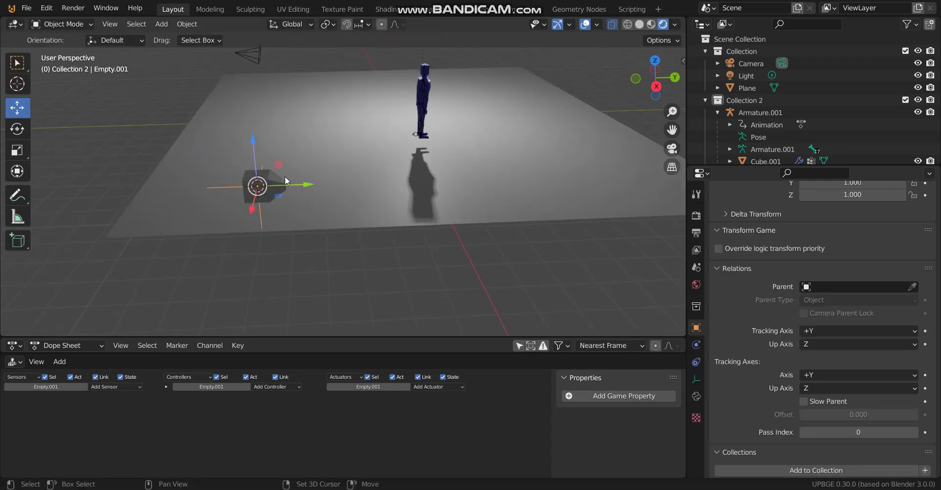
pyautogui.hotkey('shift', 'a')
pyautogui.moveTo(290, 174)
pyautogui.click(330, 224)
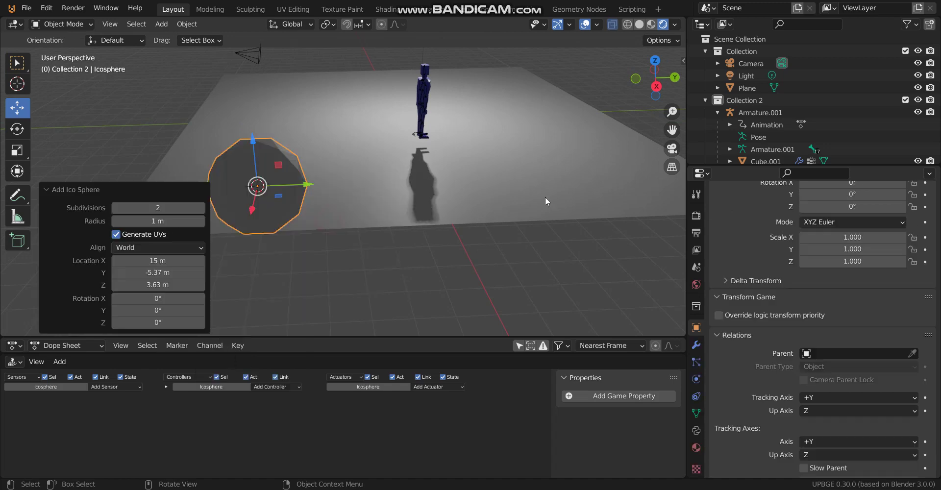
pyautogui.press('s')
pyautogui.click(297, 199)
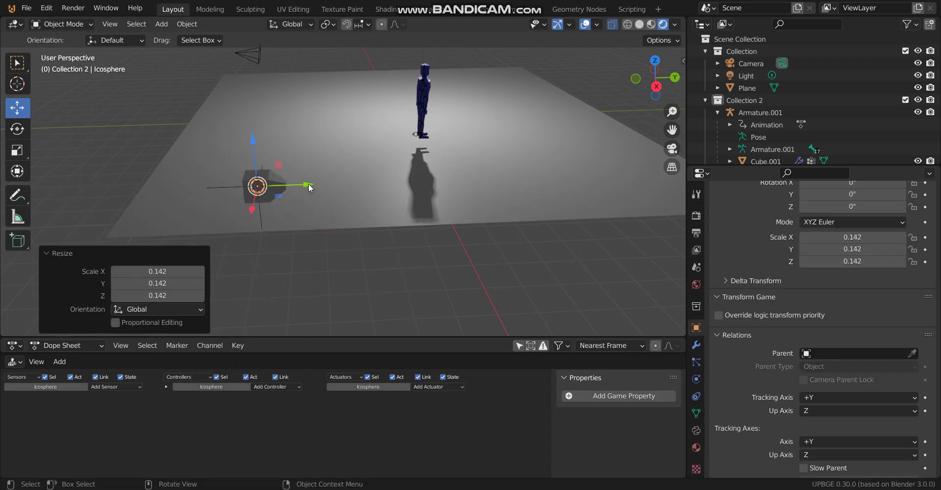
# Step: Place the ico sphere in front of the cube along Y, with a duplicate on the opposite side about 3.76 m away
pyautogui.hotkey('shift', 'd')
pyautogui.click(407, 183)
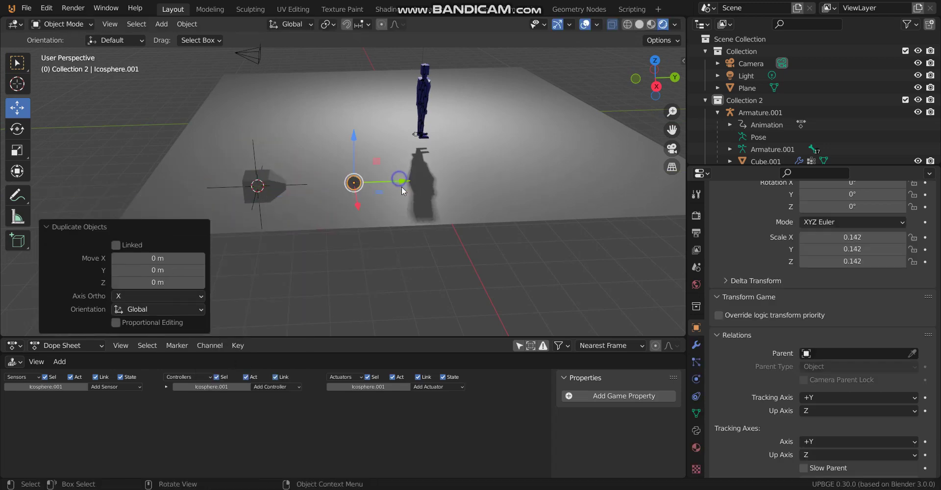
pyautogui.moveTo(401, 187); pyautogui.dragTo(194, 193)
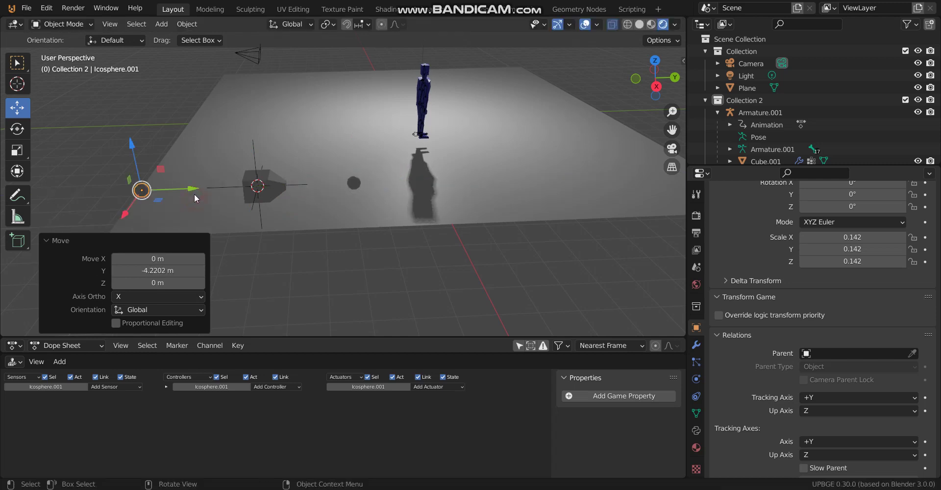
pyautogui.click(141, 190)
pyautogui.click(140, 190)
pyautogui.press('g')
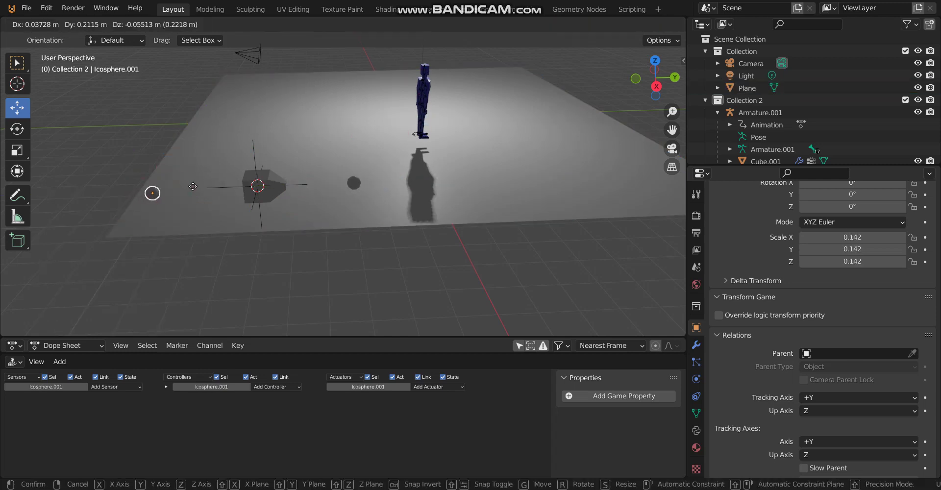
pyautogui.rightClick(193, 186)
pyautogui.moveTo(192, 190); pyautogui.dragTo(217, 189)
# Step: Add another ico sphere at the 3D cursor and scale it to about 0.115
pyautogui.moveTo(259, 186); pyautogui.dragTo(328, 190, button='middle')
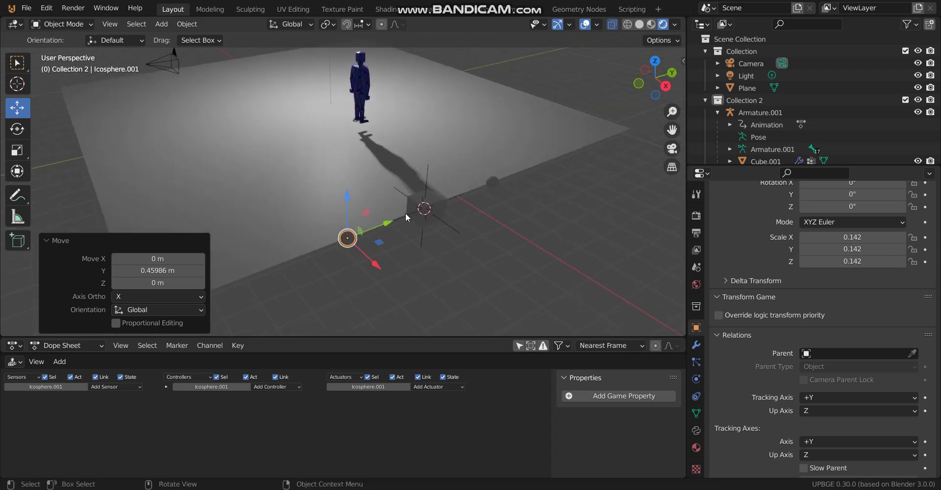
pyautogui.click(433, 209)
pyautogui.hotkey('shift', 'a')
pyautogui.moveTo(434, 208)
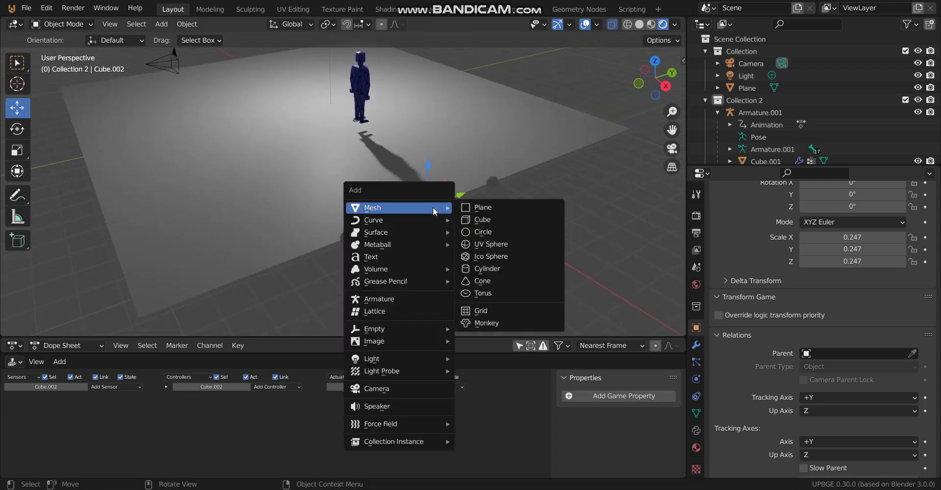
pyautogui.click(490, 256)
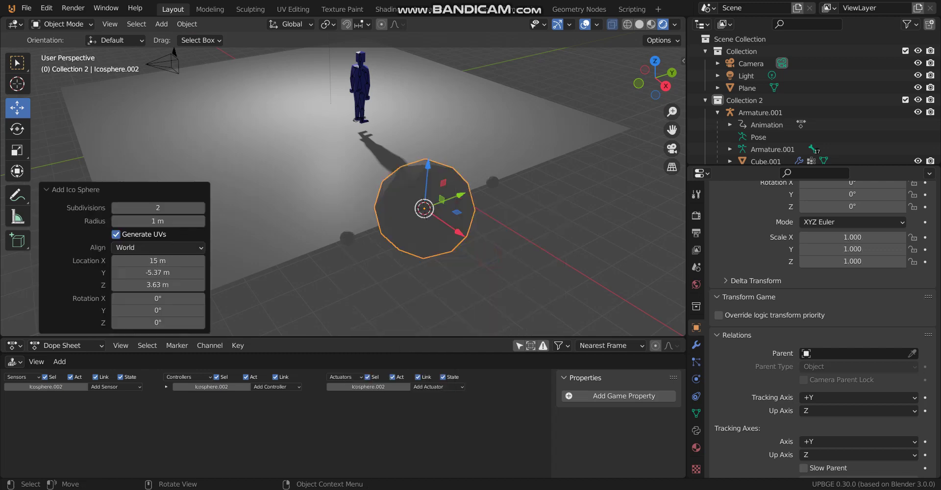
pyautogui.press('s')
pyautogui.click(440, 222)
# Step: Move the small ico sphere along negative X from the cube, and duplicate it with the copy about 3.67 m away along positive X
pyautogui.press('g')
pyautogui.press('x')
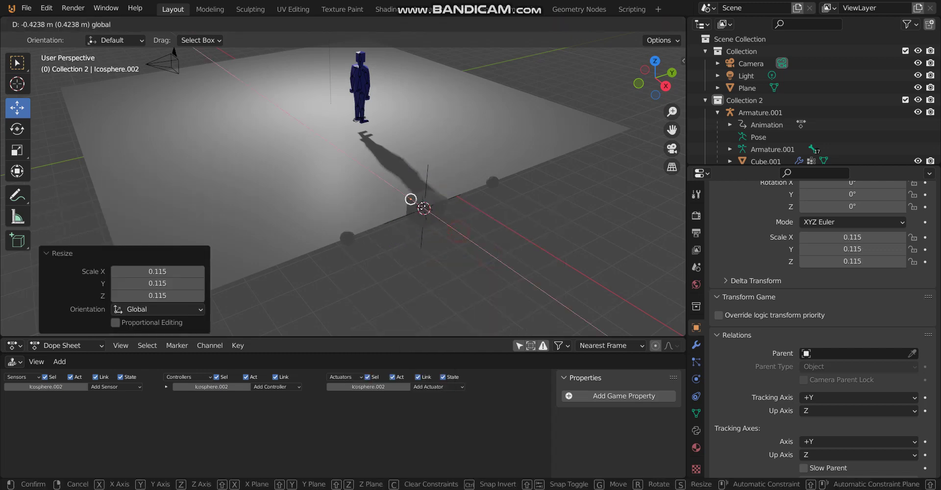
pyautogui.click(407, 203)
pyautogui.hotkey('shift', 'd')
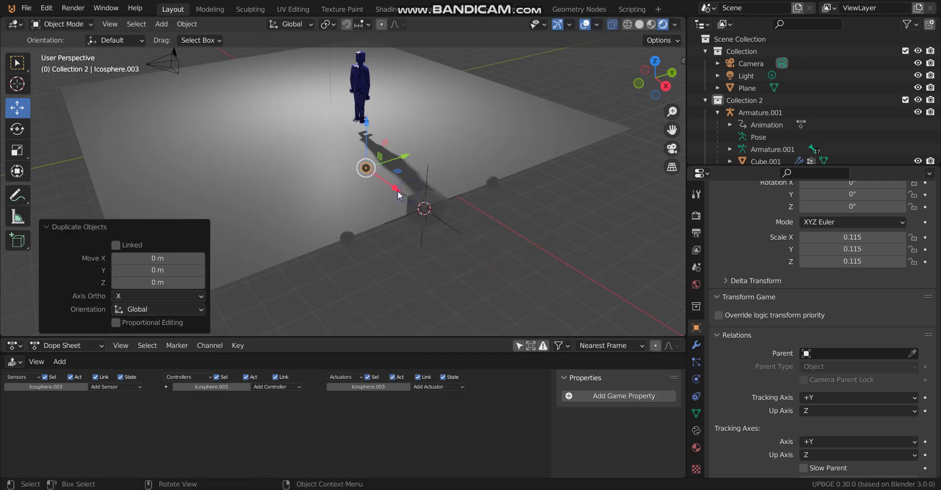
pyautogui.press('x')
pyautogui.click(506, 289)
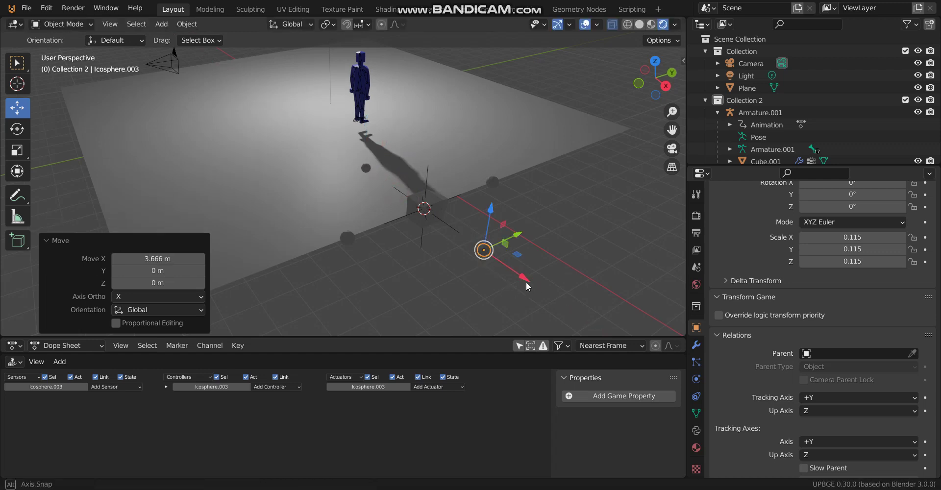
# Step: Move the light about 9.3 m along the X axis, towards the cube and spheres
pyautogui.scroll(-3, 441, 196)
pyautogui.click(284, 62)
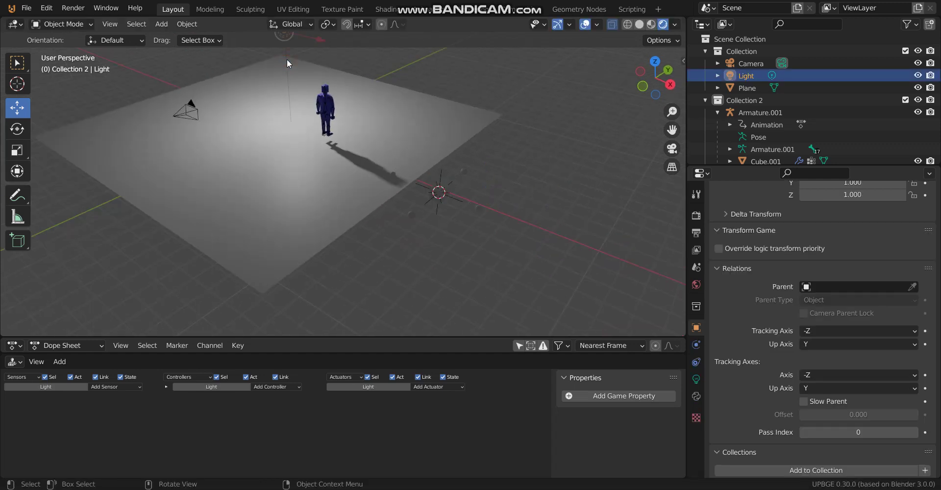
pyautogui.press('g')
pyautogui.press('x')
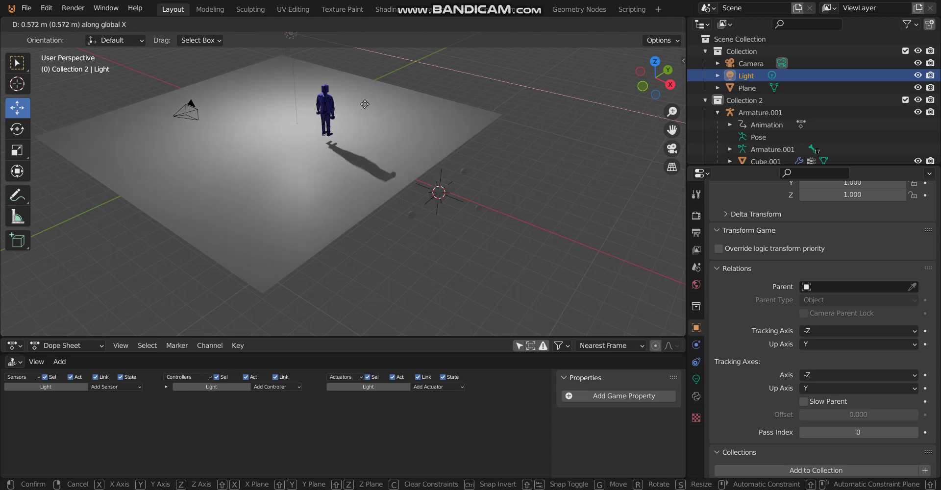
pyautogui.click(466, 189)
pyautogui.scroll(4, 461, 185)
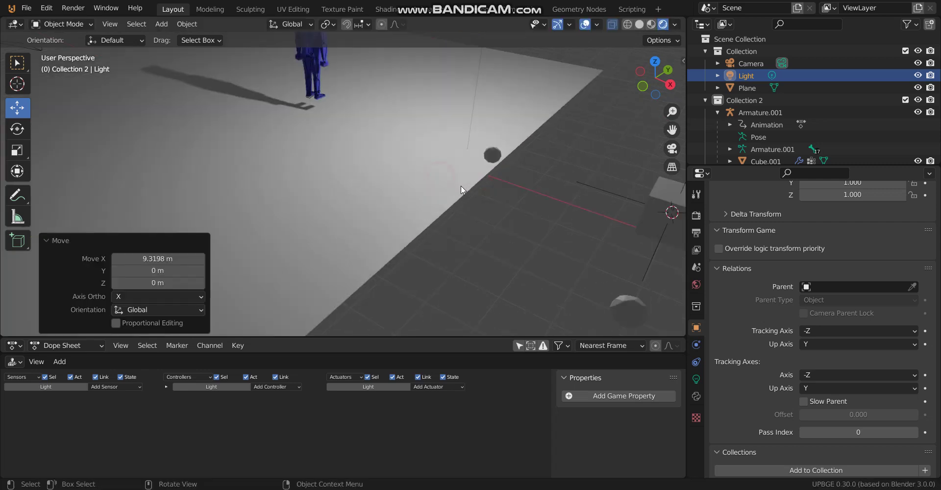
pyautogui.click(456, 214)
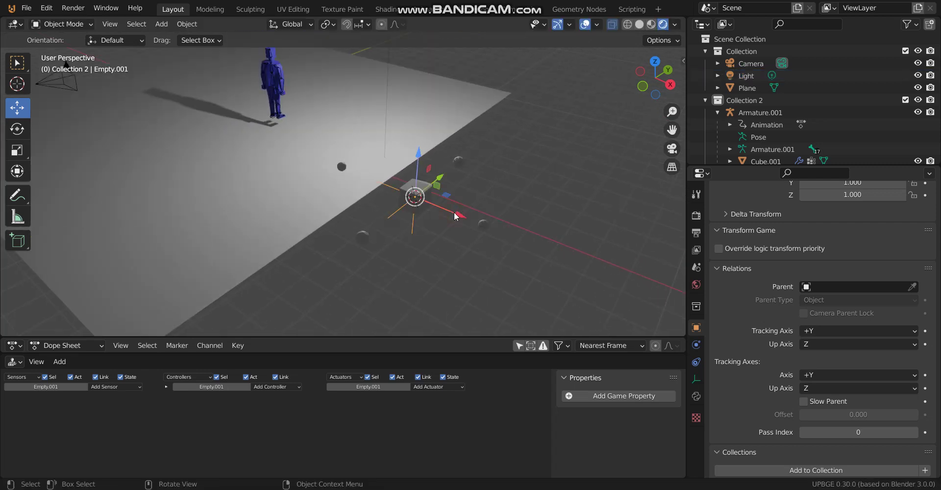
pyautogui.click(483, 226)
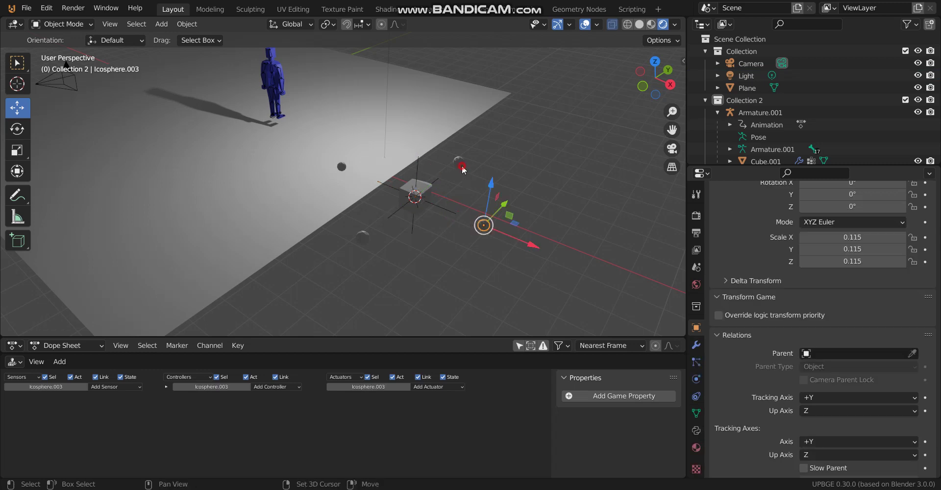
pyautogui.keyDown('shift'); pyautogui.click(462, 167); pyautogui.keyUp('shift')
pyautogui.keyDown('shift'); pyautogui.click(340, 167); pyautogui.keyUp('shift')
pyautogui.keyDown('shift'); pyautogui.click(362, 238); pyautogui.keyUp('shift')
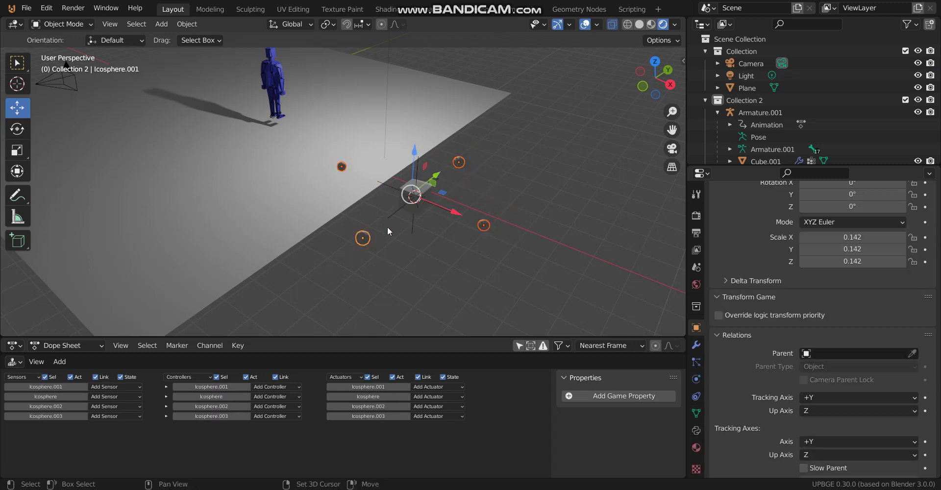
pyautogui.keyDown('shift'); pyautogui.click(408, 187); pyautogui.keyUp('shift')
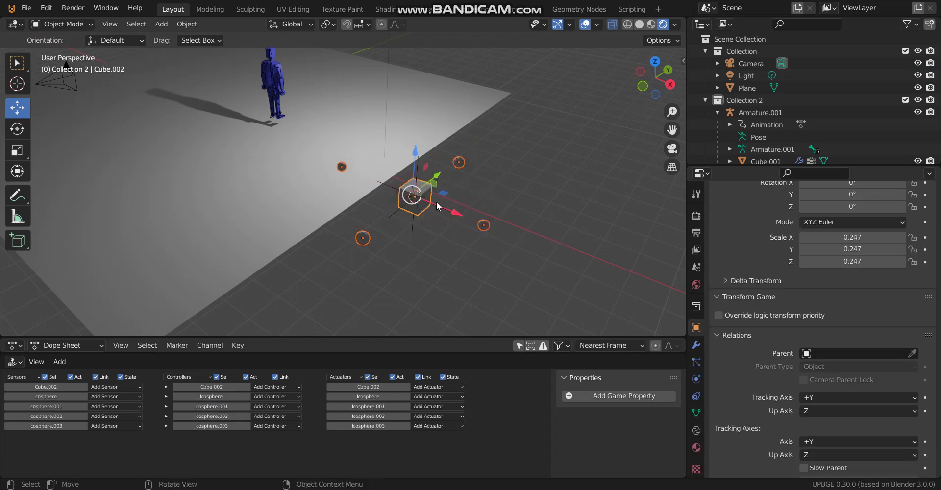
# Step: Parent the four ico spheres to the empty at their centre, using the Object option
pyautogui.click(363, 239)
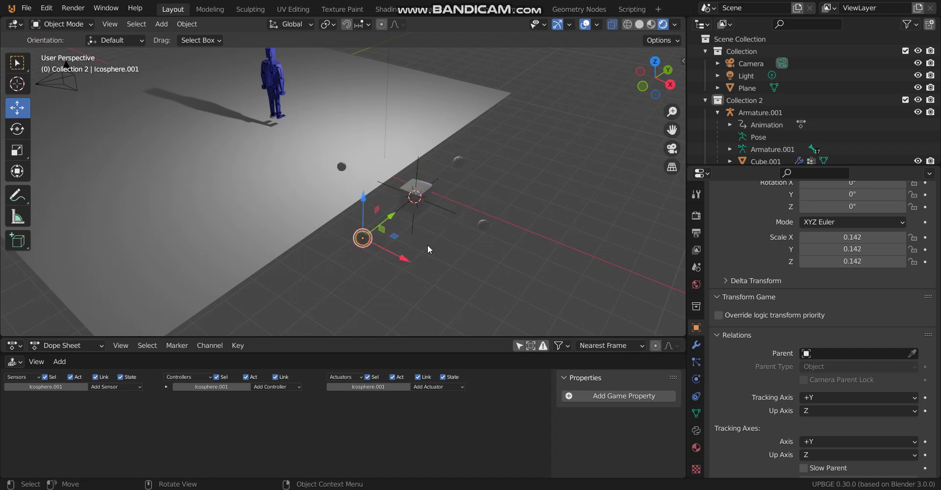
pyautogui.keyDown('shift'); pyautogui.click(484, 224); pyautogui.keyUp('shift')
pyautogui.keyDown('shift'); pyautogui.click(457, 164); pyautogui.keyUp('shift')
pyautogui.keyDown('shift'); pyautogui.click(342, 168); pyautogui.keyUp('shift')
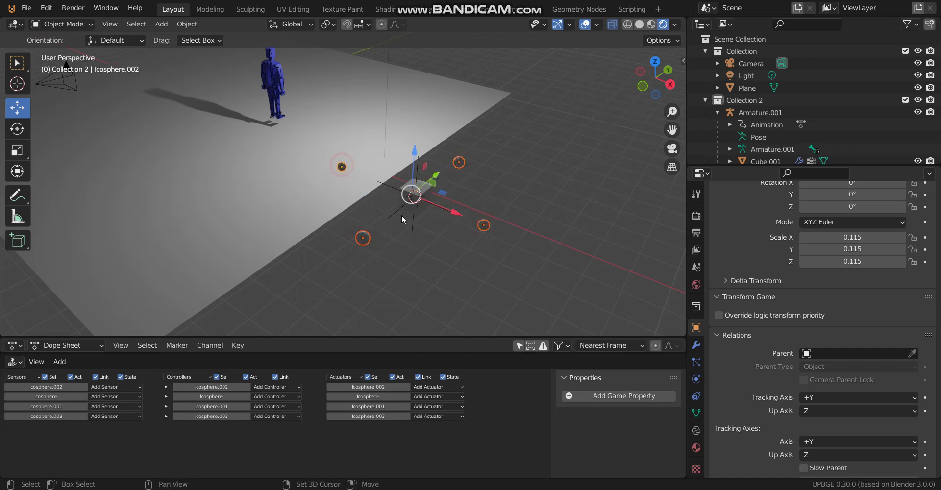
pyautogui.keyDown('shift'); pyautogui.click(414, 224); pyautogui.keyUp('shift')
pyautogui.hotkey('ctrl', 'p')
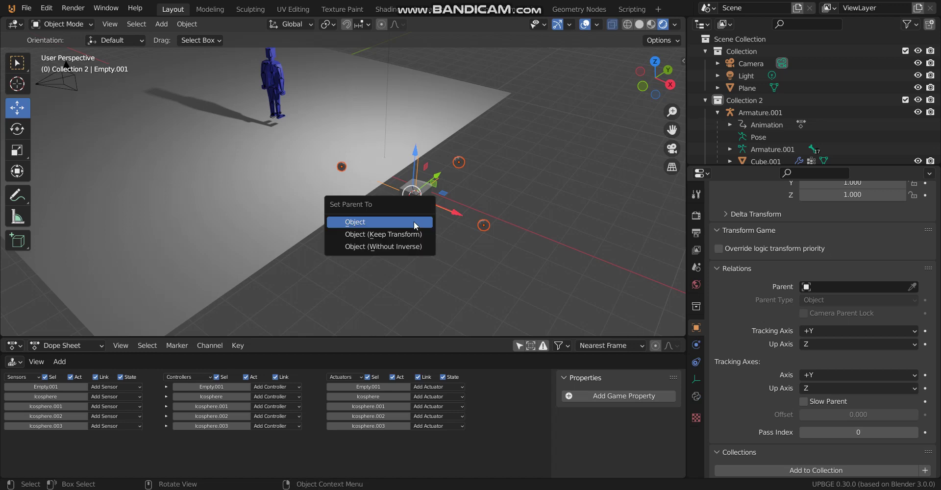
pyautogui.click(414, 223)
# Step: Add a Mouse sensor to the empty that parents the four spheres, with its mouse event set to Movement
pyautogui.click(427, 198)
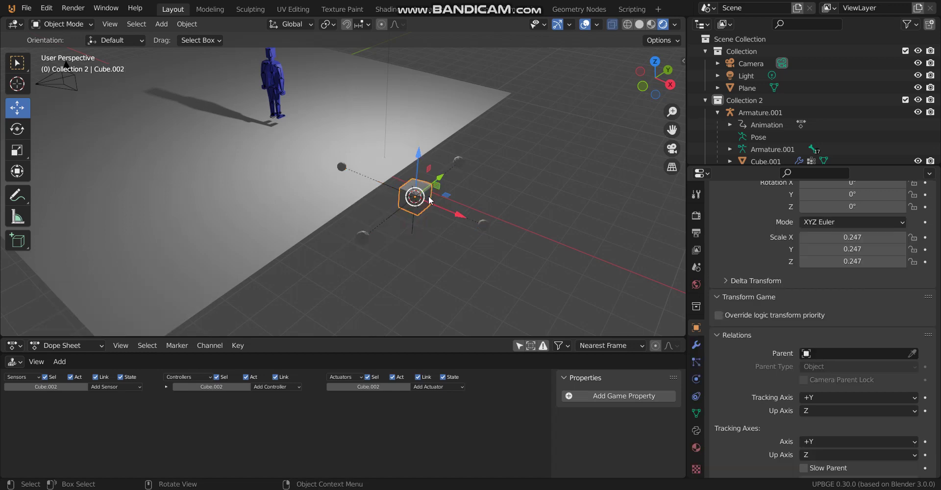
pyautogui.scroll(2, 440, 236)
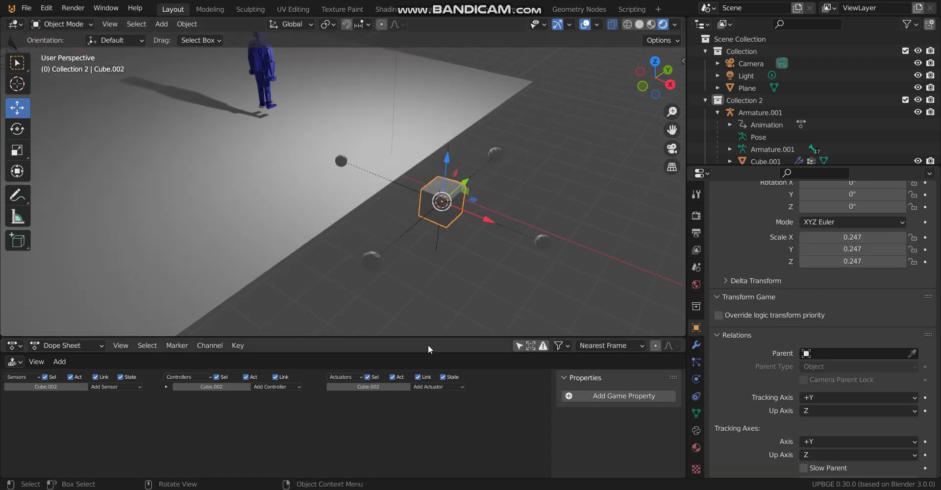
pyautogui.moveTo(433, 337); pyautogui.dragTo(433, 272)
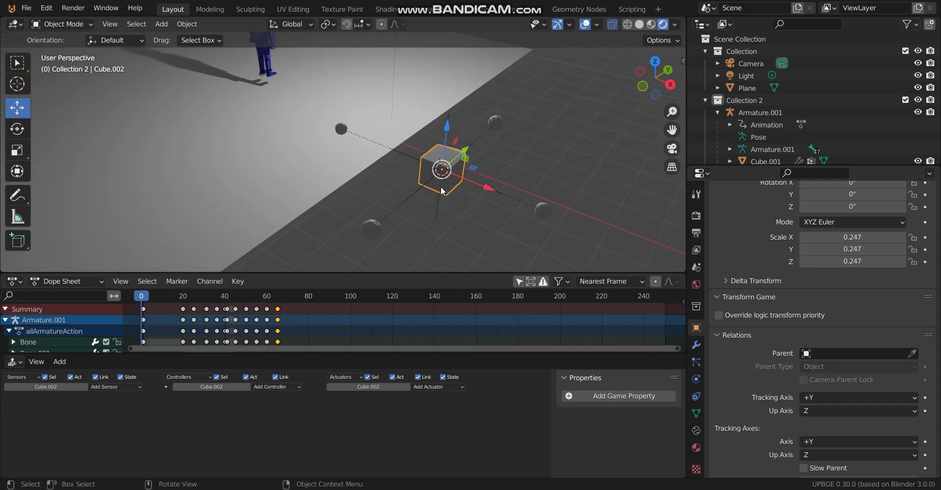
pyautogui.click(452, 123)
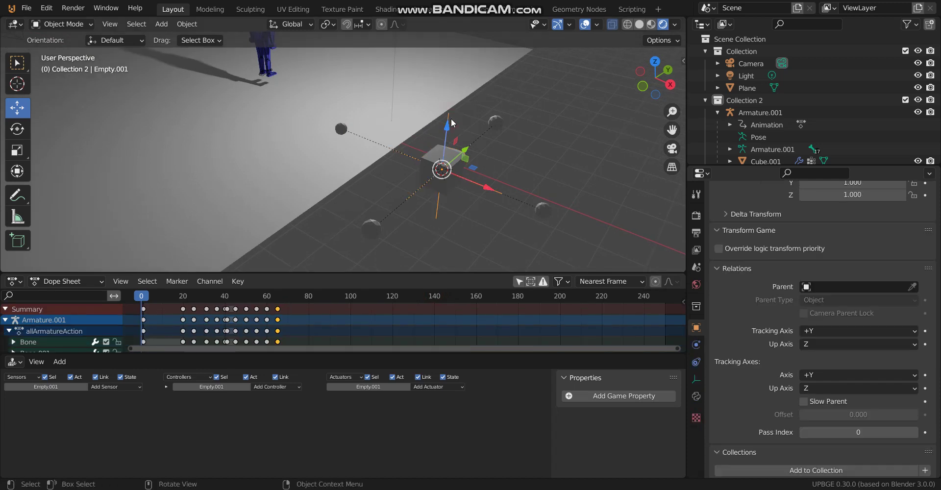
pyautogui.click(105, 387)
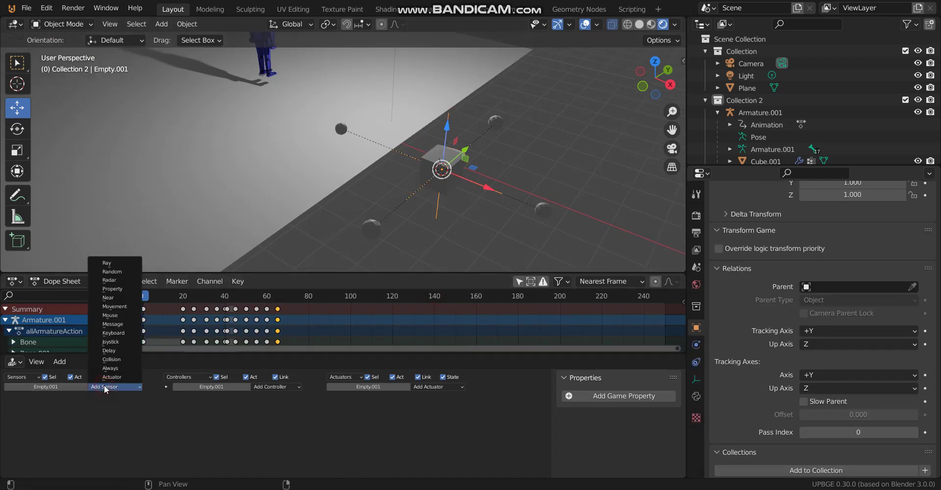
pyautogui.click(122, 320)
pyautogui.click(66, 425)
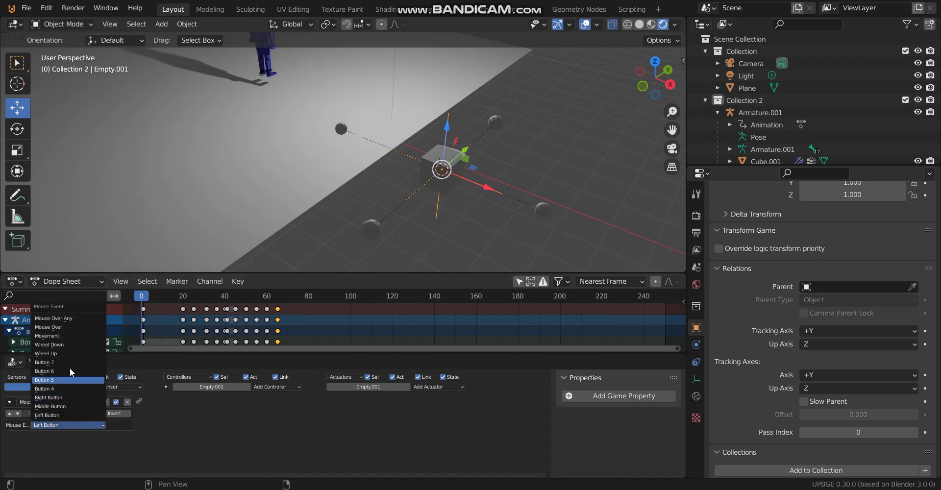
pyautogui.click(73, 336)
# Step: Add a Mouse actuator to the same empty and set its mode to Look
pyautogui.click(453, 387)
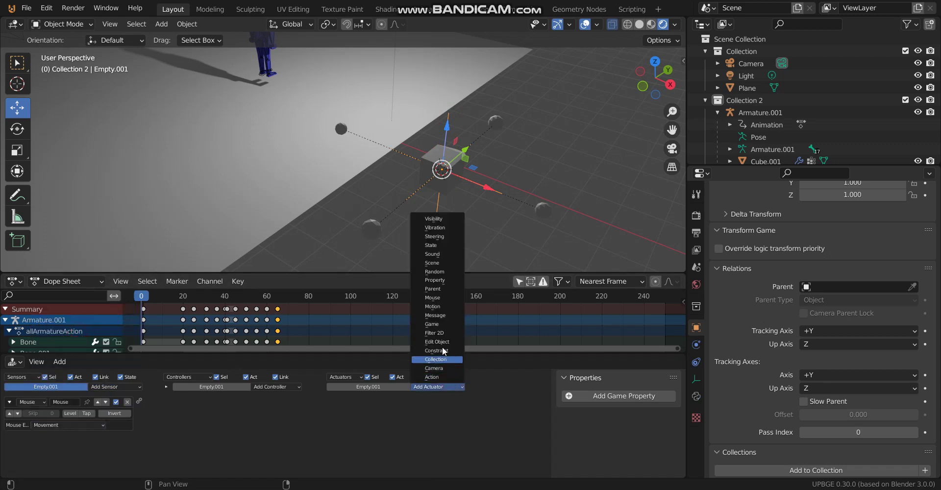
pyautogui.click(441, 298)
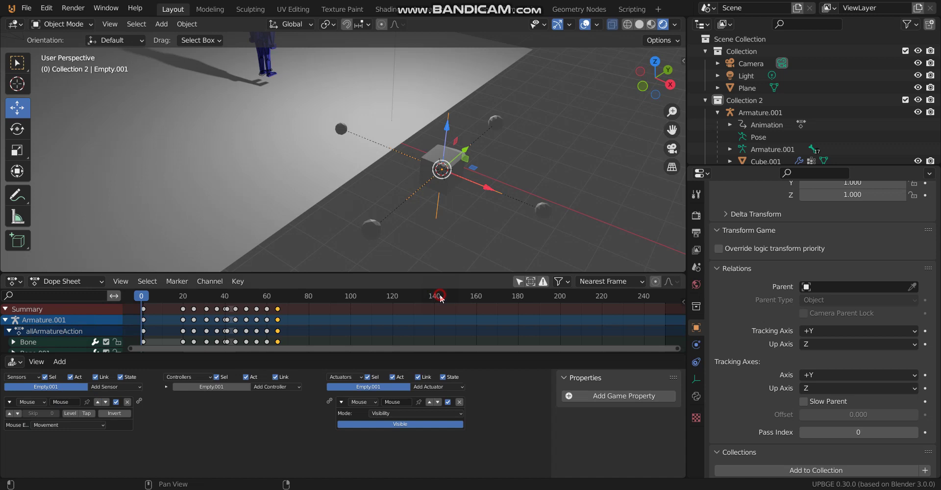
pyautogui.click(416, 414)
pyautogui.click(417, 432)
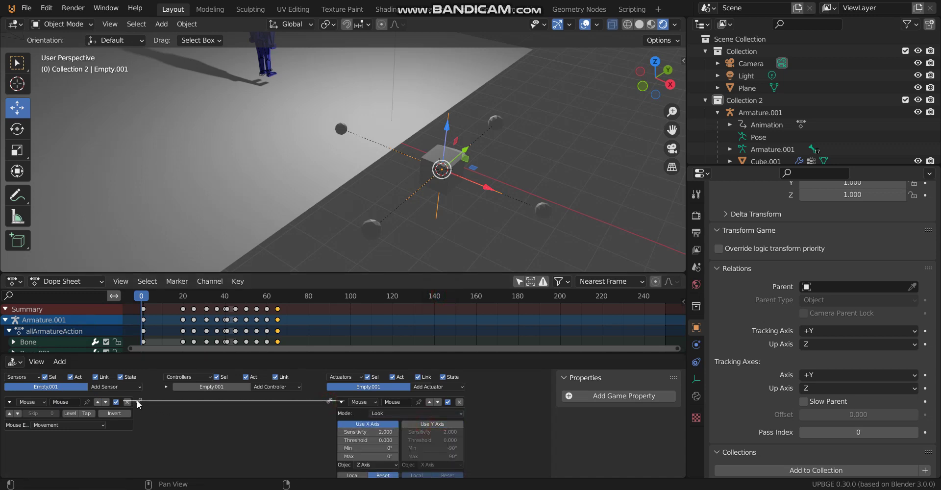
# Step: Connect the empty's Mouse sensor to its Mouse actuator and run the game briefly to test the rotation
pyautogui.moveTo(138, 404); pyautogui.dragTo(139, 401)
pyautogui.press('p')
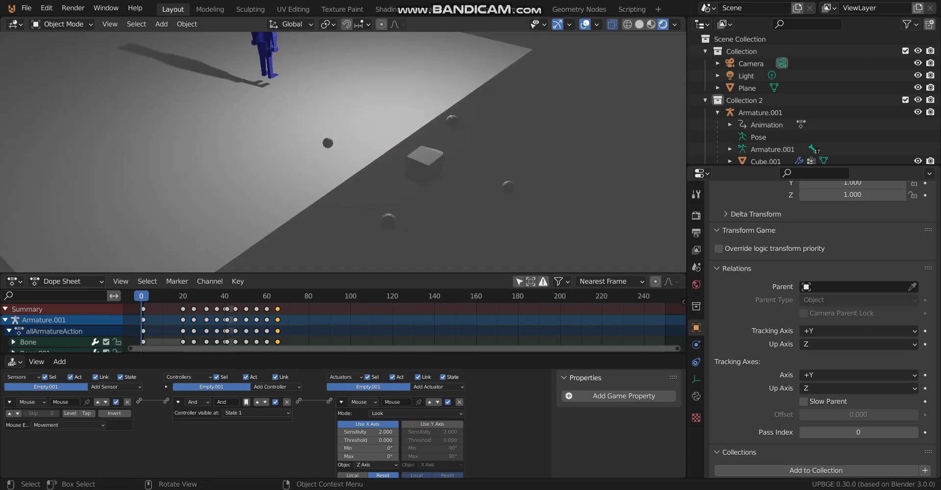
pyautogui.press('Escape')
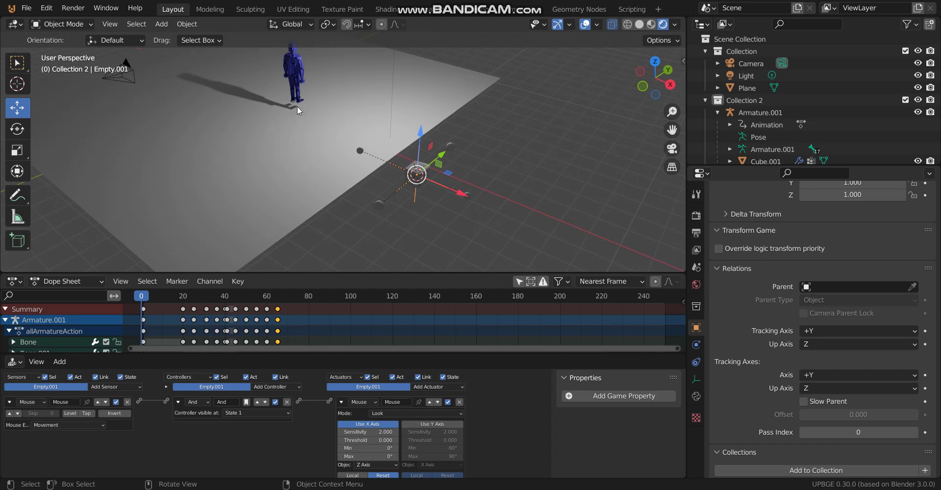
# Step: Snap the 3D cursor to the character's armature and add a cube there, scaled to 0.622
pyautogui.keyDown('shift'); pyautogui.moveTo(291, 118); pyautogui.dragTo(311, 139, button='middle'); pyautogui.keyUp('shift')
pyautogui.click(308, 86)
pyautogui.hotkey('shift', 's')
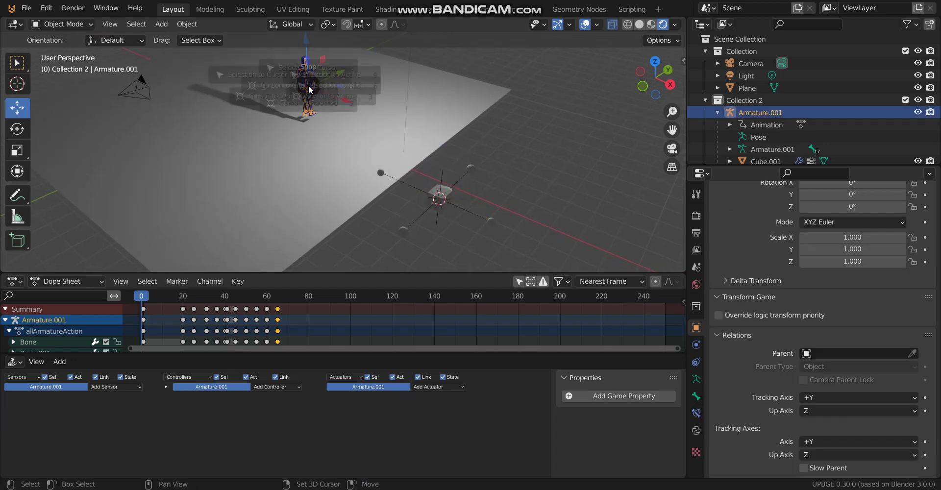
pyautogui.click(316, 146)
pyautogui.hotkey('shift', 'a')
pyautogui.moveTo(302, 131)
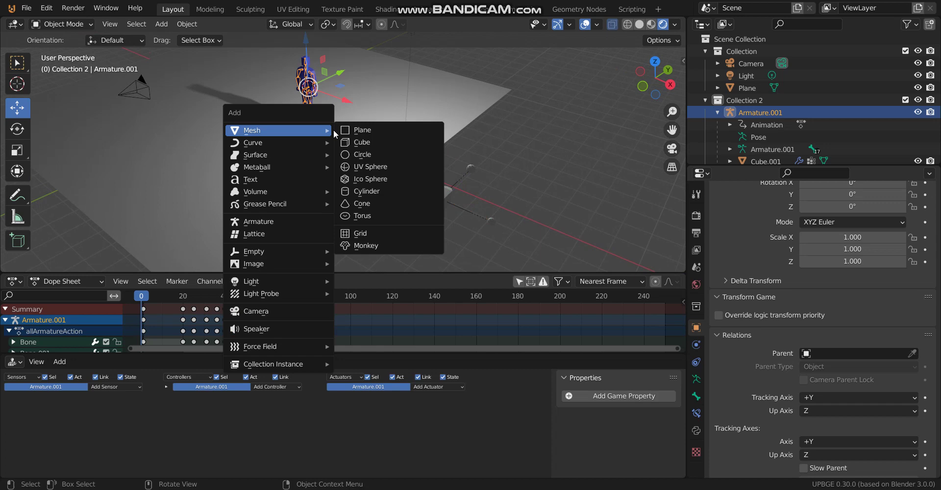
pyautogui.click(360, 142)
pyautogui.press('s')
pyautogui.click(395, 96)
# Step: Stretch the cube along Z to enclose the character's full height, and apply its rotation and scale
pyautogui.press('s')
pyautogui.press('z')
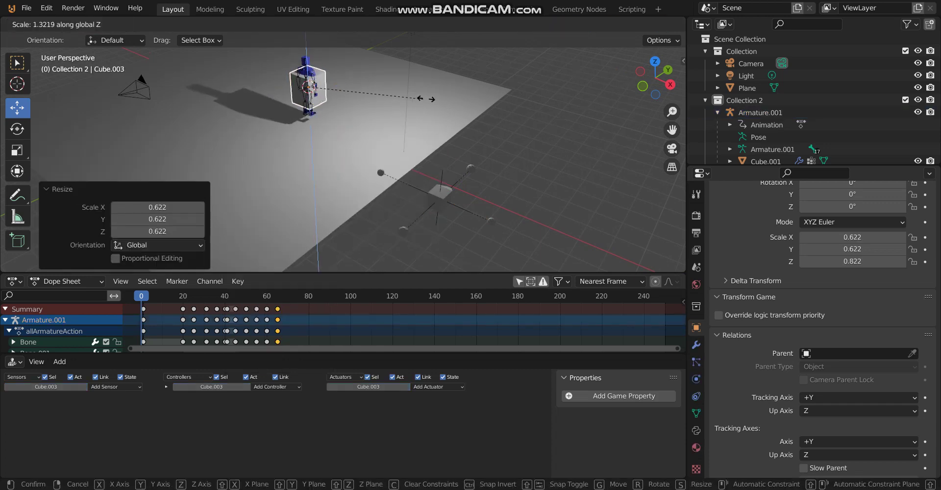
pyautogui.click(519, 91)
pyautogui.hotkey('ctrl', 'a')
pyautogui.click(492, 95)
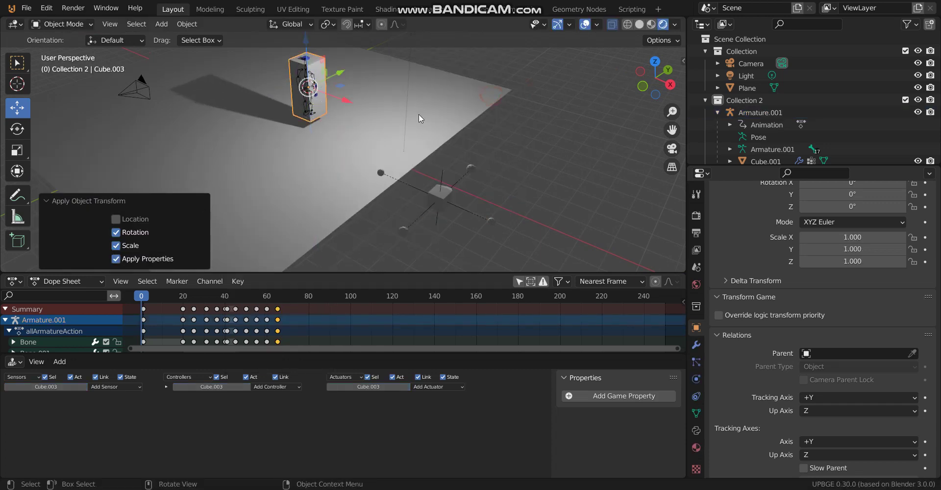
# Step: Add a Wireframe modifier to the cube around the character, with a thickness of about 0.107 m
pyautogui.click(696, 345)
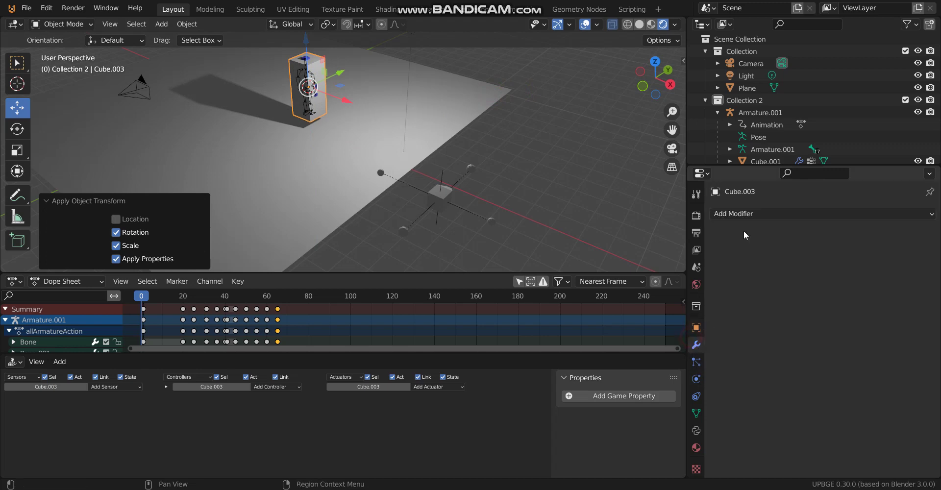
pyautogui.click(763, 214)
pyautogui.click(681, 475)
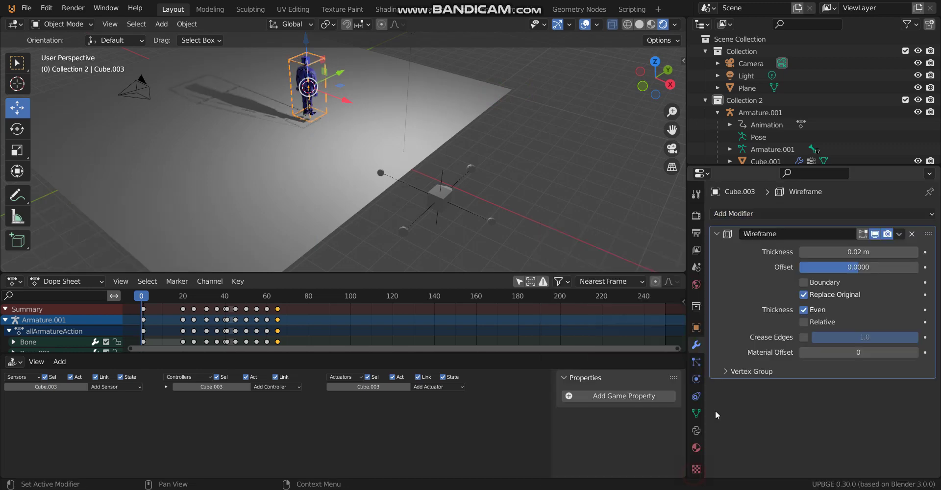
pyautogui.moveTo(858, 252); pyautogui.dragTo(863, 252)
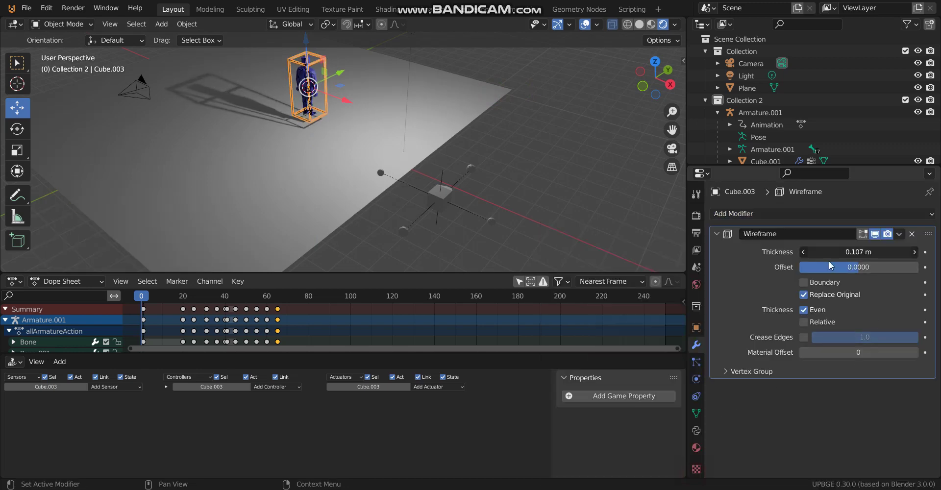
# Step: Set the wireframe cube's physics type to Dynamic and enable Box collision bounds
pyautogui.click(696, 379)
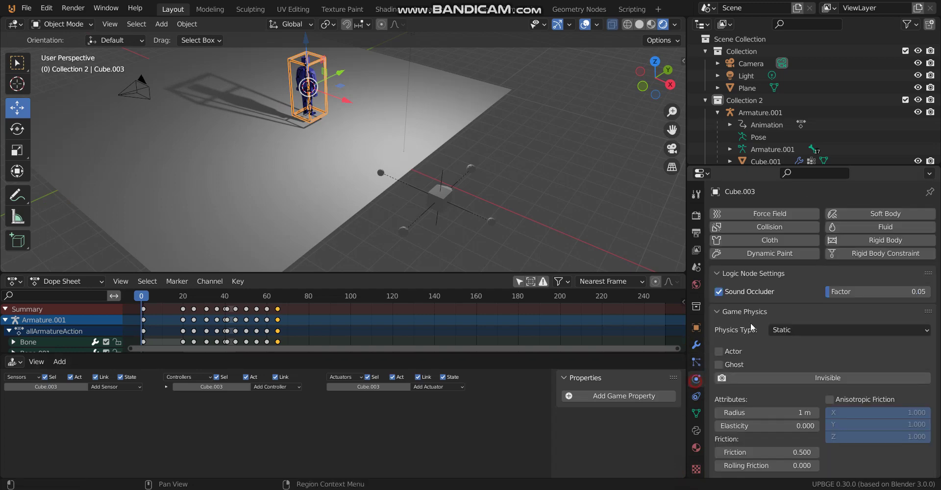
pyautogui.click(810, 331)
pyautogui.click(804, 371)
pyautogui.scroll(-15, 822, 426)
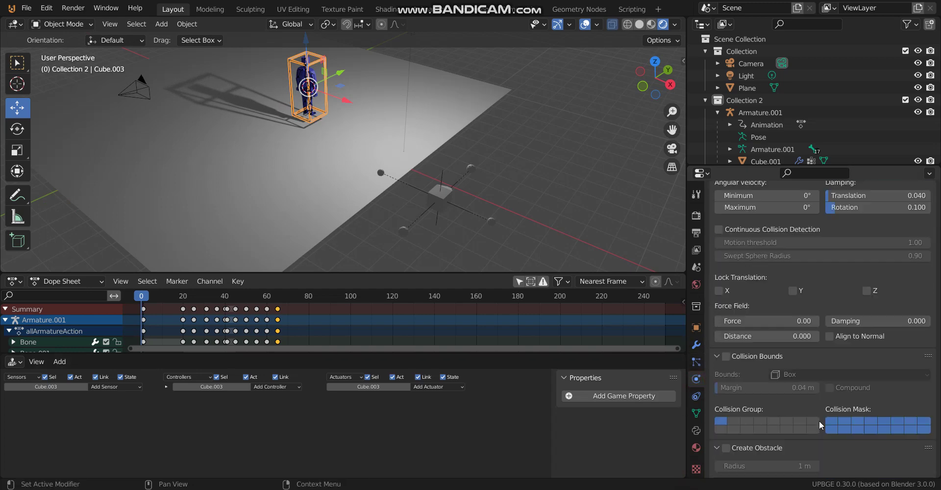
pyautogui.click(727, 357)
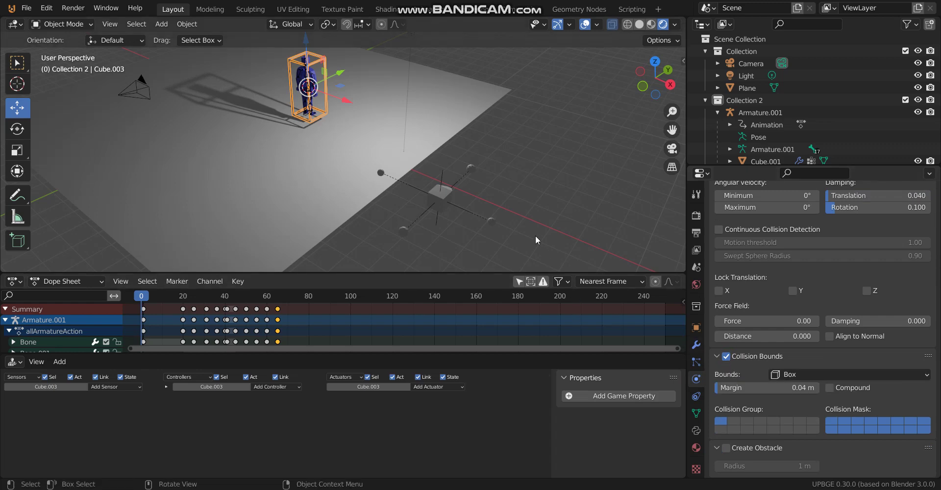
# Step: Apply the wireframe cube's rotation and scale again and run the game briefly to test its physics
pyautogui.hotkey('ctrl', 'a')
pyautogui.click(416, 115)
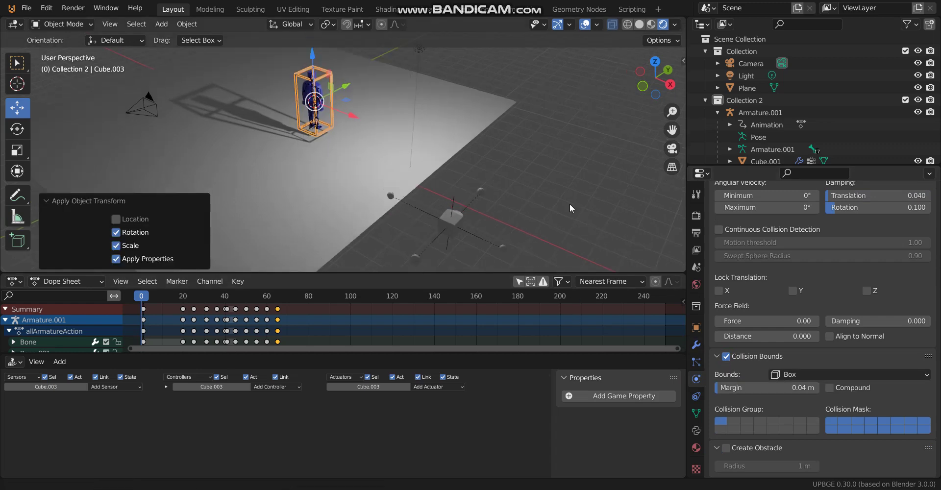
pyautogui.scroll(15, 886, 372)
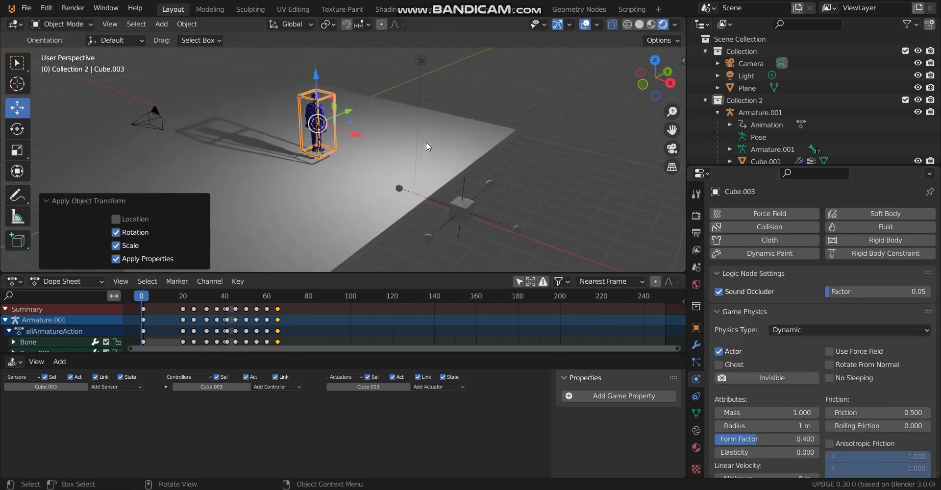
pyautogui.press('p')
pyautogui.press('Escape')
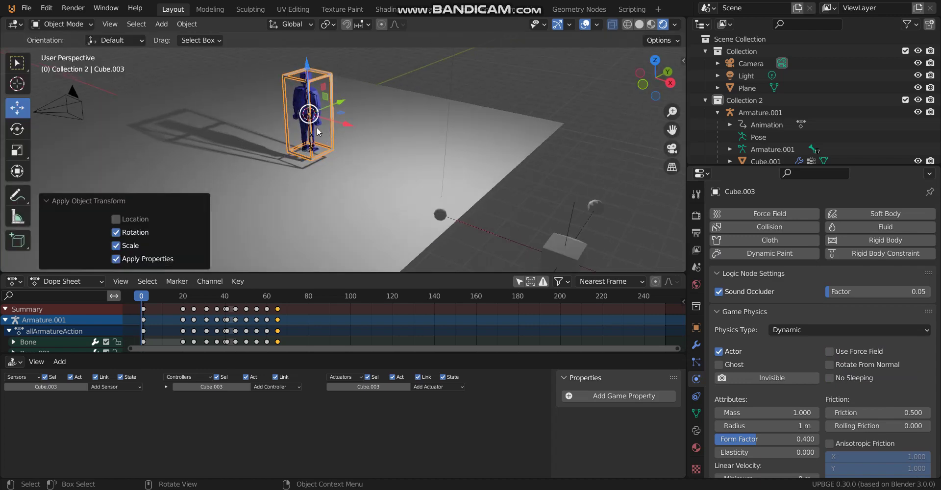
# Step: Parent the character's armature to the surrounding wireframe cube, using the Object option
pyautogui.click(308, 98)
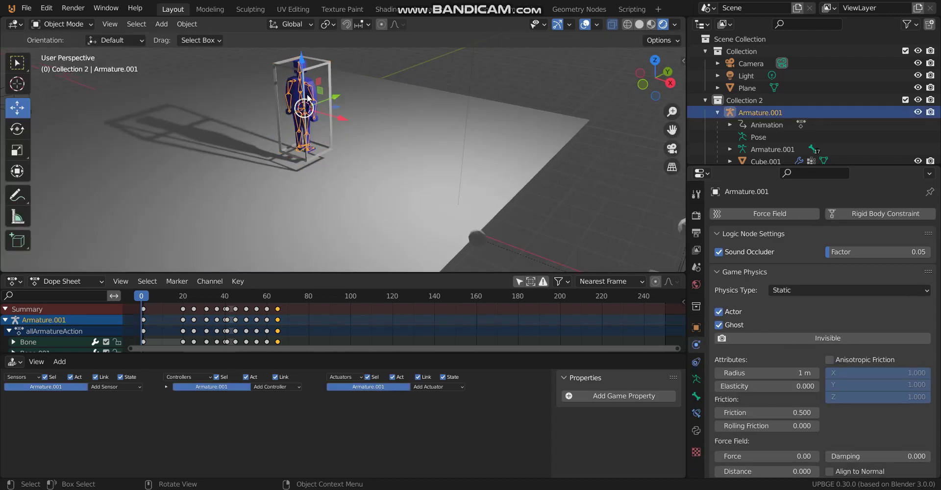
pyautogui.keyDown('shift'); pyautogui.click(330, 74); pyautogui.keyUp('shift')
pyautogui.hotkey('ctrl', 'p')
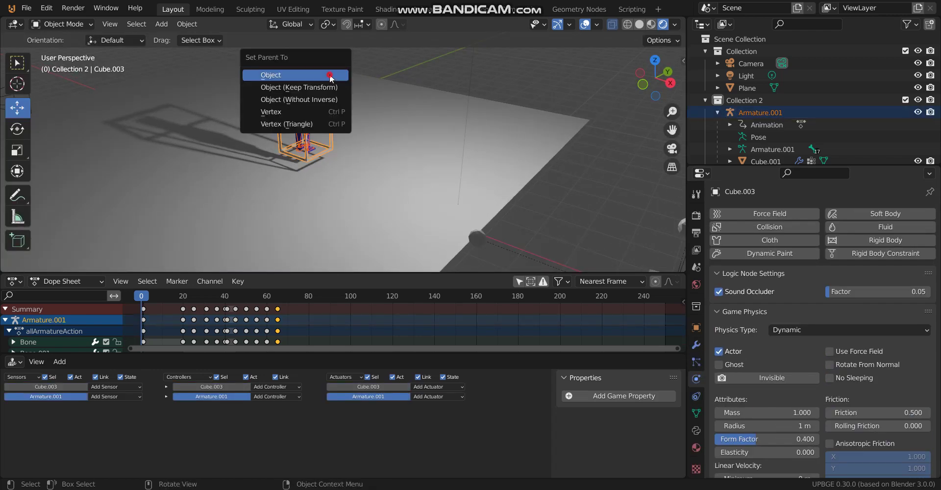
pyautogui.click(330, 77)
# Step: Select the wireframe cube and run the game to test it with the parented character
pyautogui.click(328, 96)
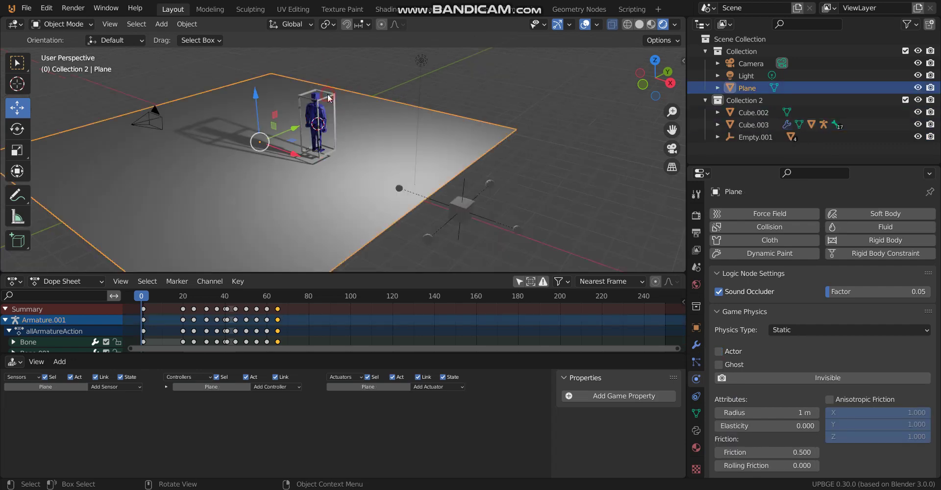
pyautogui.click(329, 98)
pyautogui.press('p')
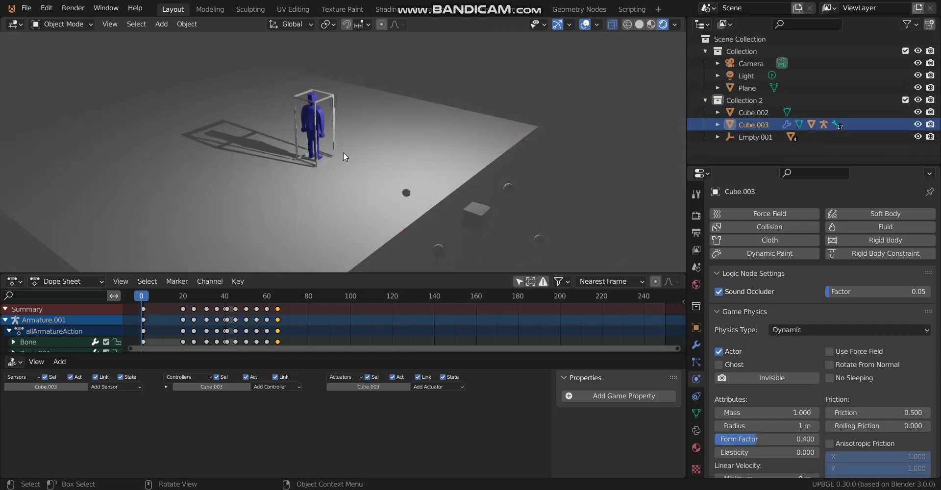
pyautogui.press('Escape')
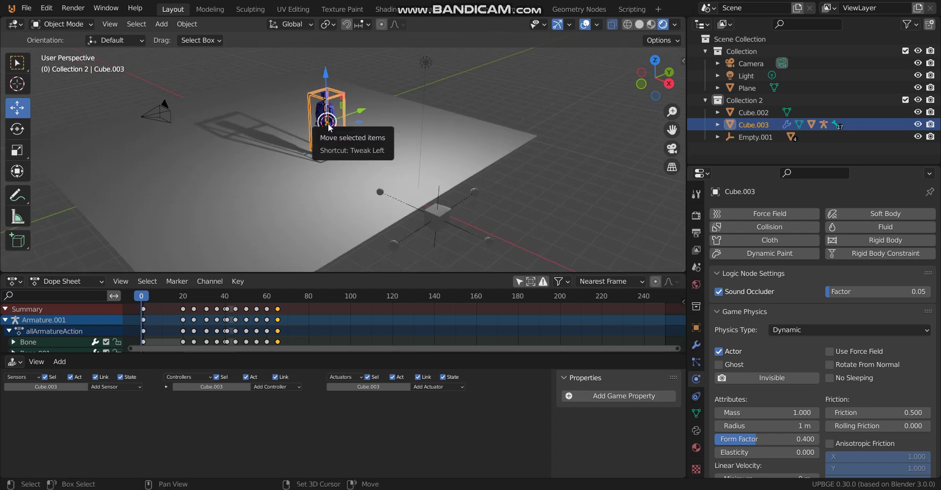
# Step: Add a single-bone armature at the 3D cursor and scale it up until it extends well above the character
pyautogui.hotkey('shift', 'a')
pyautogui.click(307, 215)
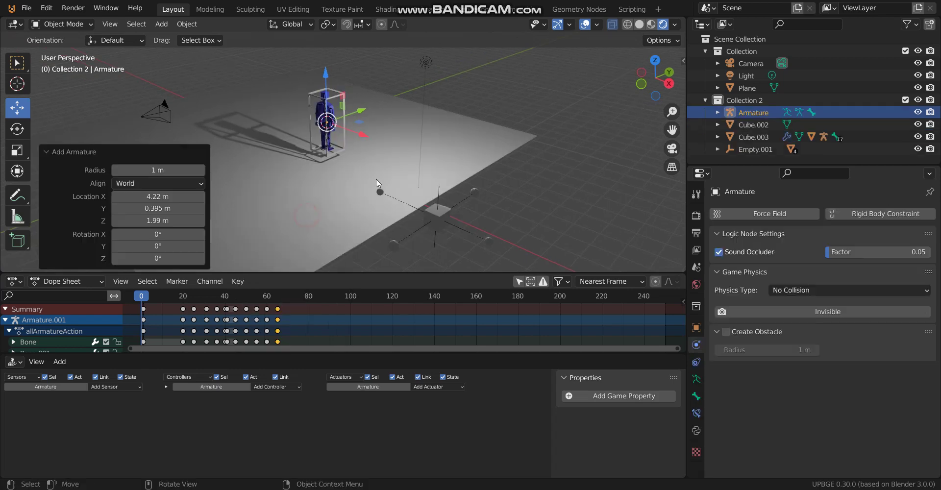
pyautogui.press('s')
pyautogui.click(564, 178)
# Step: Snap the 3D cursor to the new armature's bone in Pose Mode, and return to Object Mode
pyautogui.moveTo(563, 178); pyautogui.dragTo(364, 150, button='middle')
pyautogui.hotkey('ctrl', 'Tab')
pyautogui.moveTo(339, 151); pyautogui.dragTo(357, 135, button='middle')
pyautogui.hotkey('shift', 's')
pyautogui.click(363, 218)
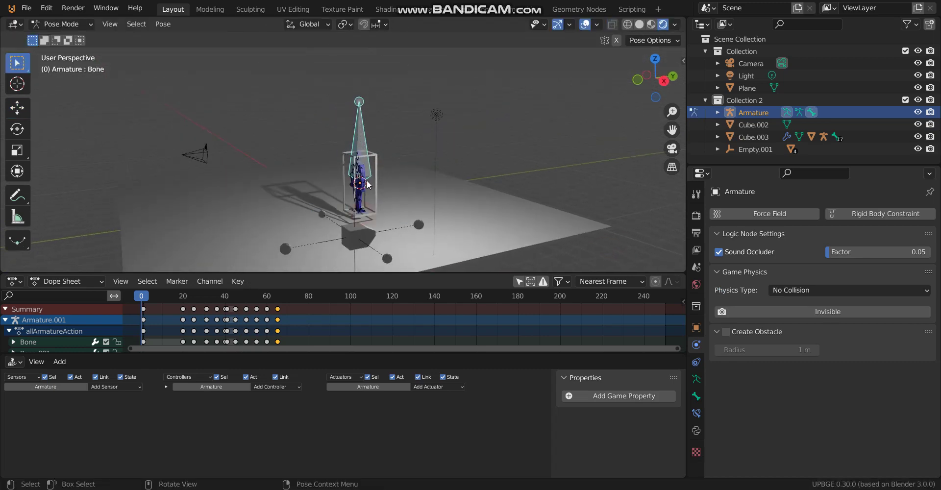
pyautogui.hotkey('ctrl', 'Tab')
# Step: Add a Plain Axes empty at the 3D cursor, move it about 4.04 m along negative Y, and raise it along Z
pyautogui.hotkey('shift', 'a')
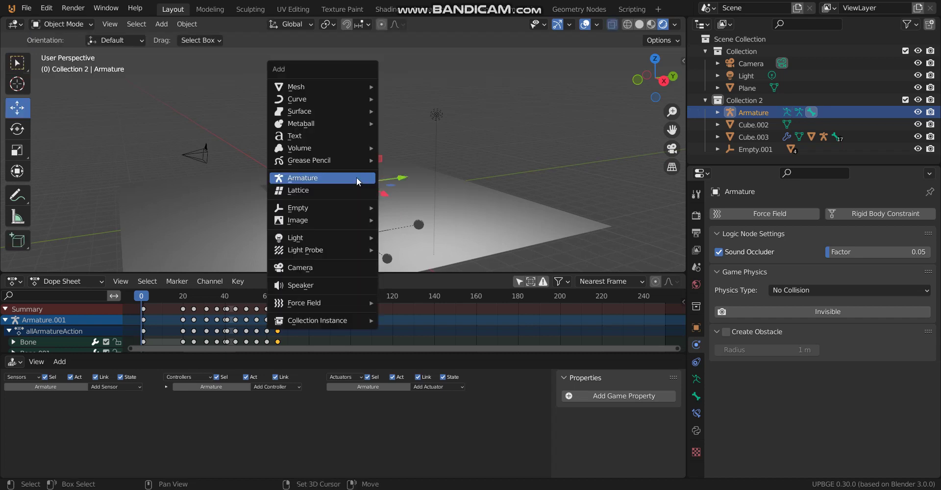
pyautogui.moveTo(352, 207)
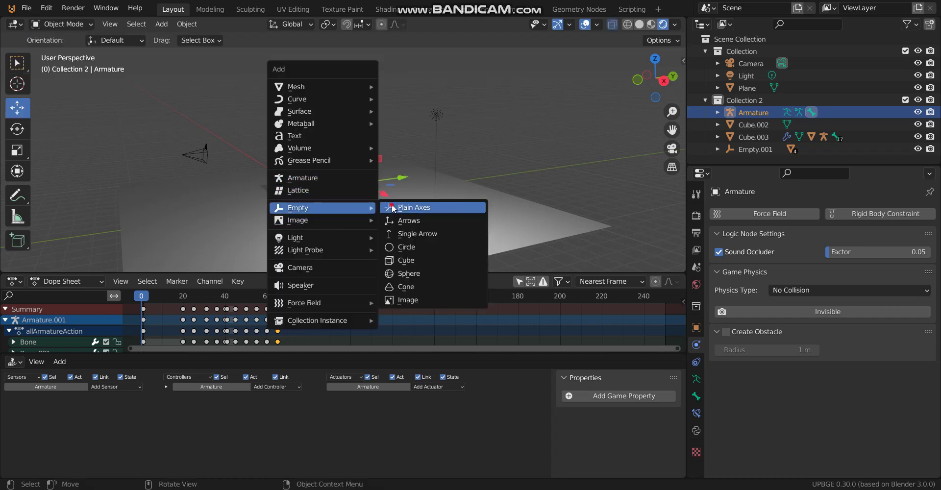
pyautogui.click(422, 208)
pyautogui.press('g')
pyautogui.press('y')
pyautogui.moveTo(326, 201); pyautogui.dragTo(326, 202)
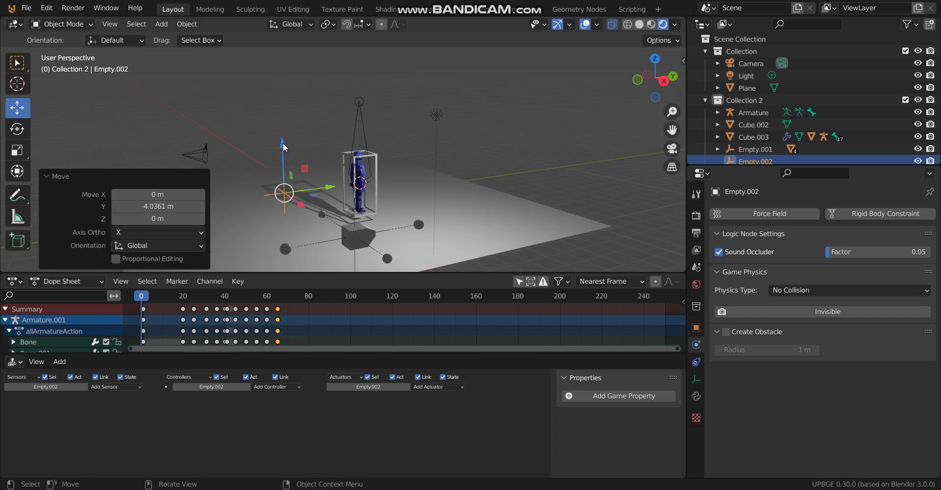
pyautogui.moveTo(285, 145); pyautogui.dragTo(284, 89)
# Step: Parent the new empty to the tall armature using the Bone option
pyautogui.keyDown('shift'); pyautogui.click(360, 112); pyautogui.keyUp('shift')
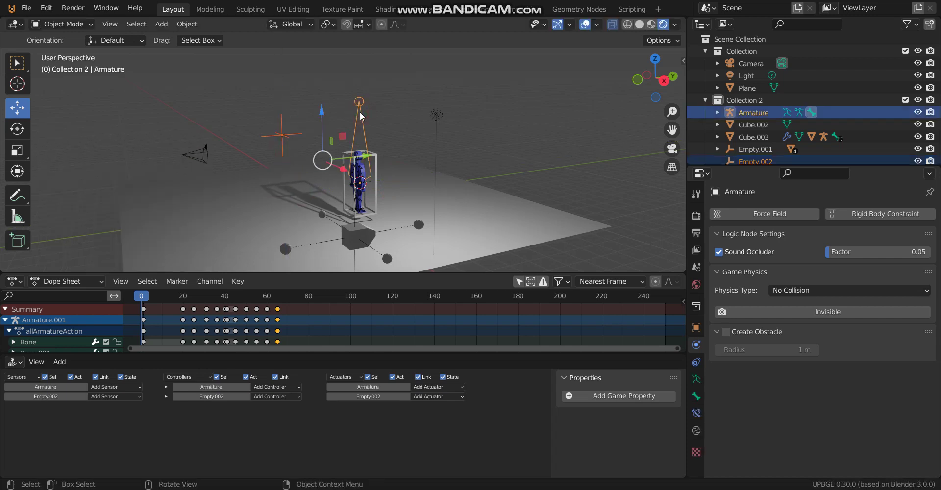
pyautogui.hotkey('ctrl', 'p')
pyautogui.click(360, 110)
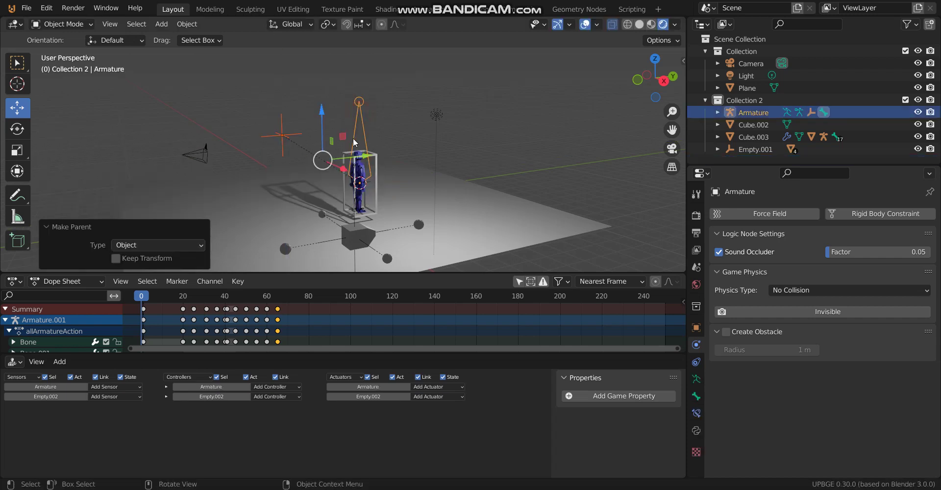
pyautogui.hotkey('ctrl', 'p')
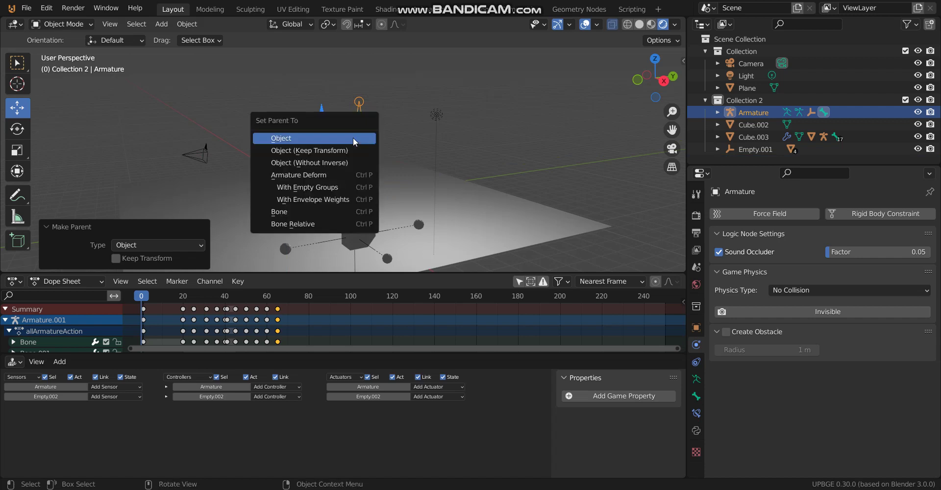
pyautogui.click(336, 207)
# Step: Snap the 3D cursor to the bone-parented empty, add a torus there, and scale it down
pyautogui.click(281, 138)
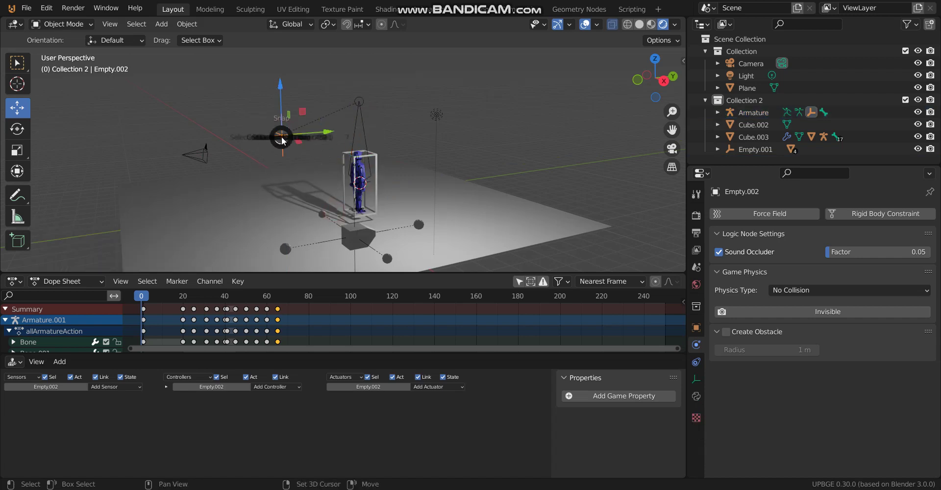
pyautogui.hotkey('shift', 's')
pyautogui.click(272, 208)
pyautogui.hotkey('shift', 'a')
pyautogui.moveTo(264, 72)
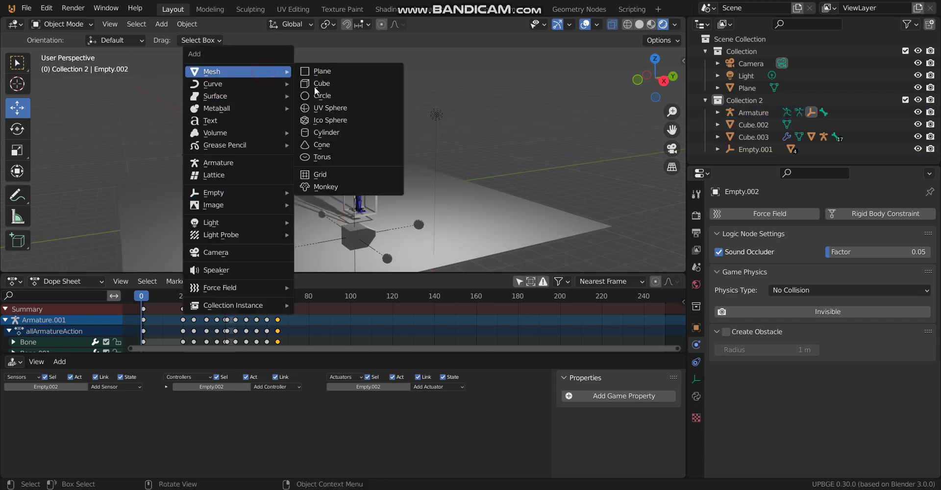
pyautogui.click(323, 157)
pyautogui.press('s')
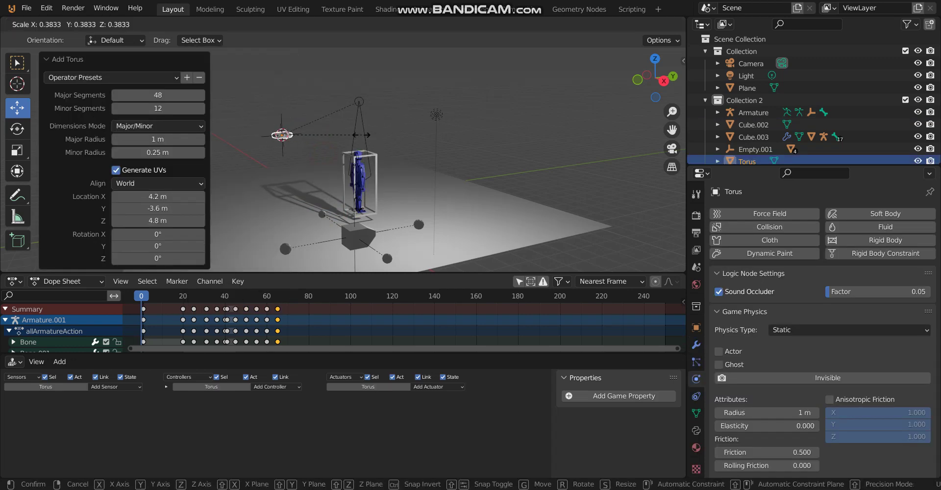
pyautogui.click(285, 139)
# Step: Parent the torus to the empty it surrounds
pyautogui.keyDown('shift'); pyautogui.click(282, 136); pyautogui.keyUp('shift')
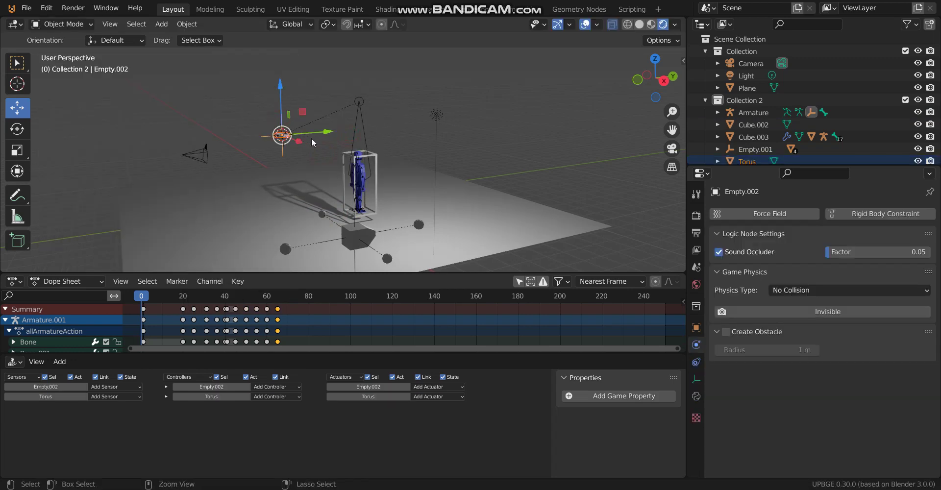
pyautogui.hotkey('ctrl', 'p')
pyautogui.click(313, 142)
# Step: Add a Copy Location bone constraint to the tall armature's bone in Pose Mode, targeting the wireframe box Cube.003
pyautogui.click(363, 130)
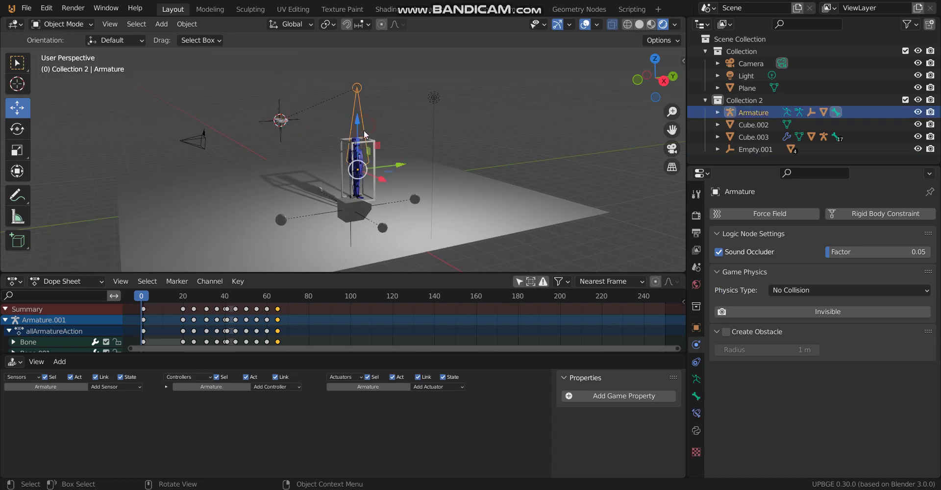
pyautogui.moveTo(364, 130); pyautogui.dragTo(381, 174, button='middle')
pyautogui.hotkey('ctrl', 'Tab')
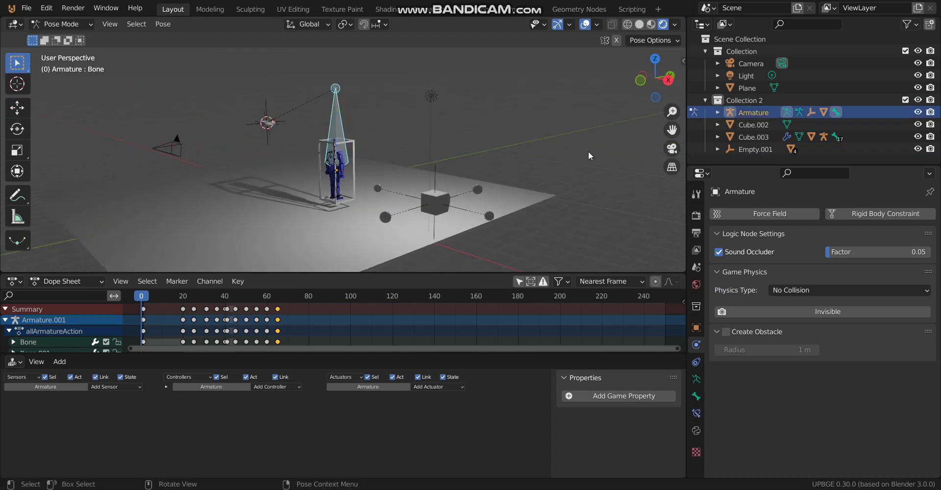
pyautogui.click(697, 418)
pyautogui.click(750, 213)
pyautogui.click(632, 242)
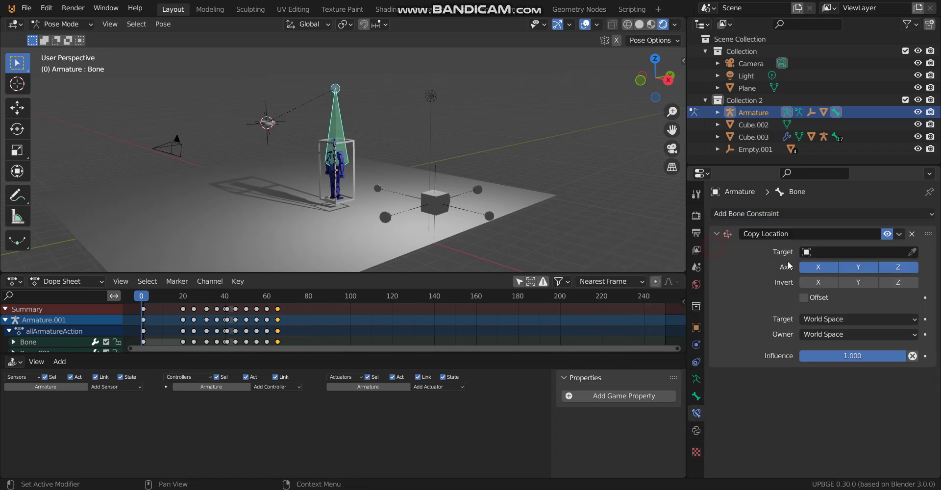
pyautogui.click(912, 252)
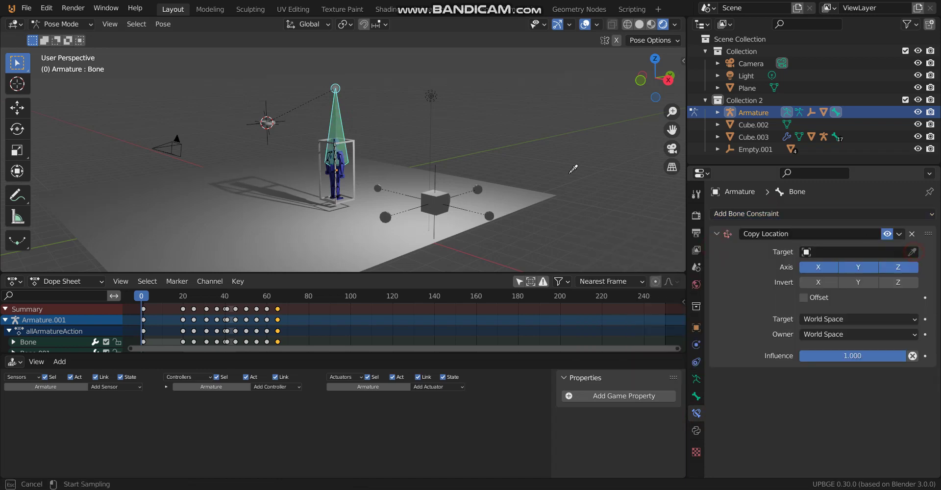
pyautogui.click(353, 144)
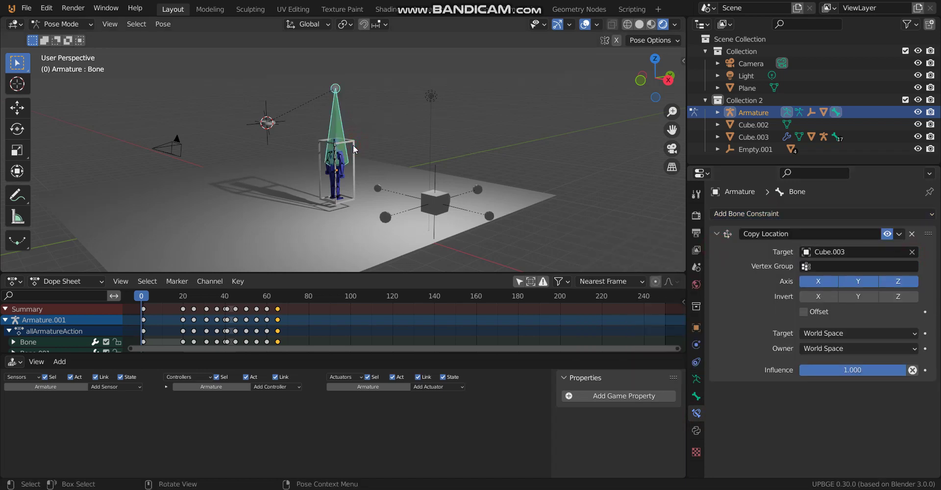
# Step: Return to Object Mode and rename the wireframe box around the character as "box's player"
pyautogui.hotkey('ctrl', 'Tab')
pyautogui.click(353, 145)
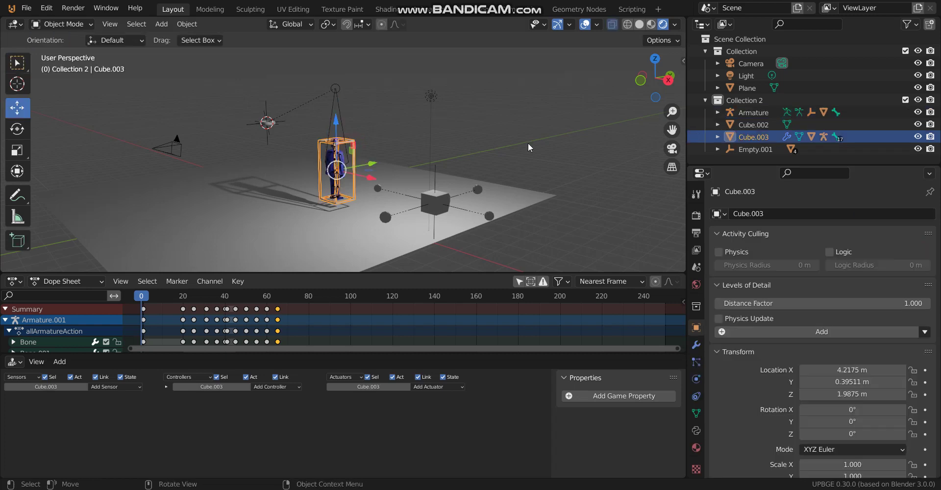
pyautogui.doubleClick(748, 137)
pyautogui.write("box's player")
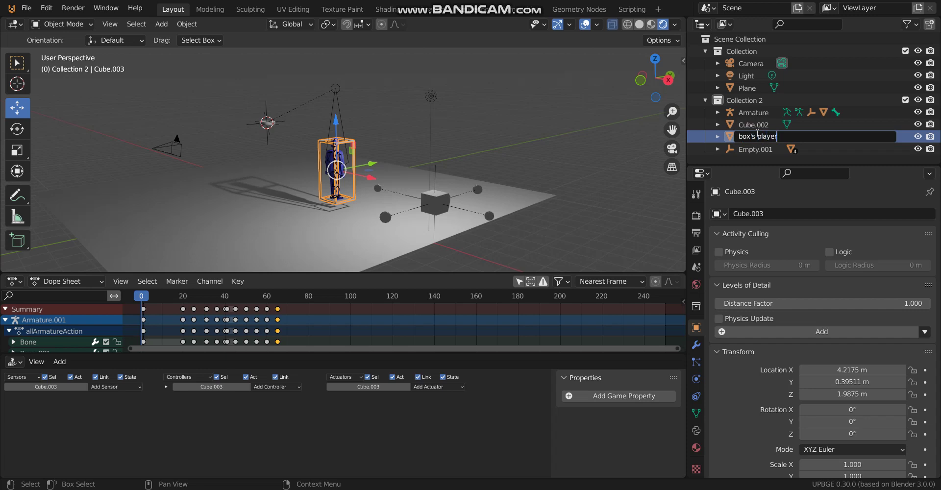
pyautogui.press('Return')
pyautogui.click(330, 153)
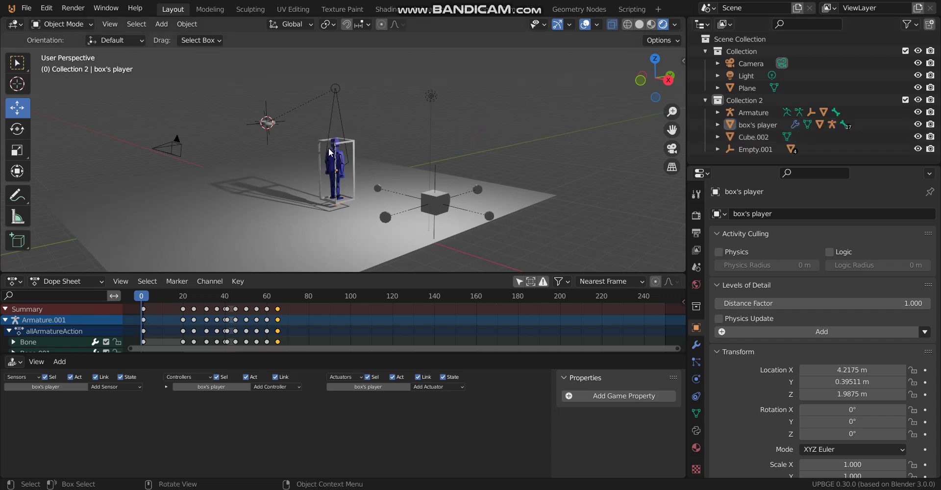
# Step: Test-move the box around the character to check the bone's Copy Location constraint, and cancel the move
pyautogui.moveTo(330, 153); pyautogui.dragTo(343, 103, button='middle')
pyautogui.click(341, 136)
pyautogui.click(360, 151)
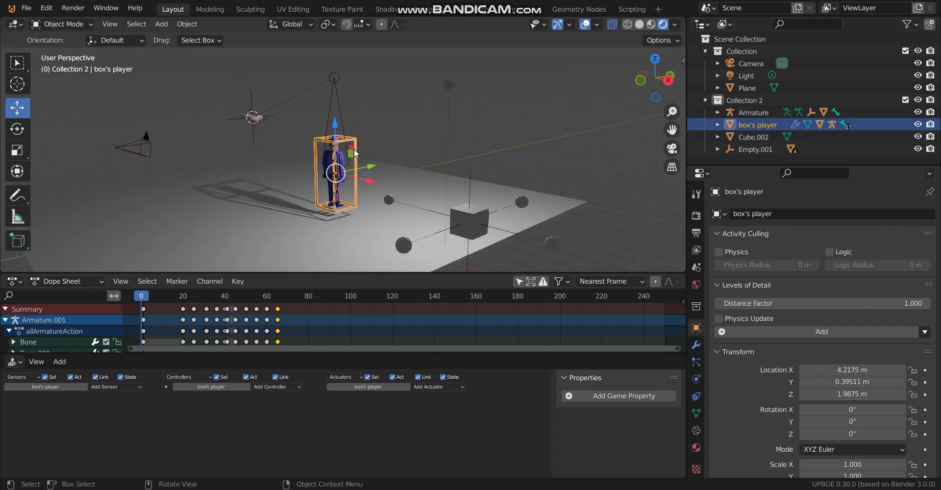
pyautogui.press('g')
pyautogui.rightClick(356, 136)
# Step: Add a Copy Rotation bone constraint to the tall armature's bone in Pose Mode, targeting Cube.002
pyautogui.click(340, 118)
pyautogui.hotkey('ctrl', 'Tab')
pyautogui.click(341, 118)
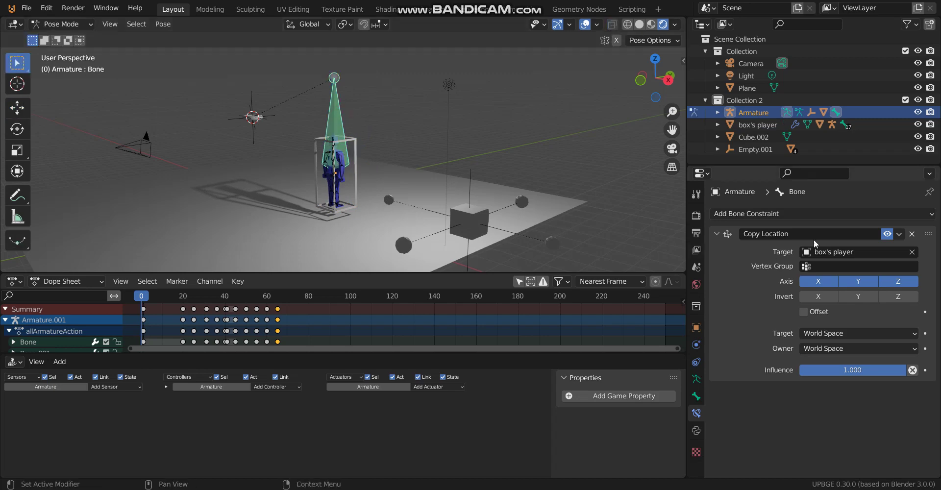
pyautogui.click(721, 235)
pyautogui.click(747, 217)
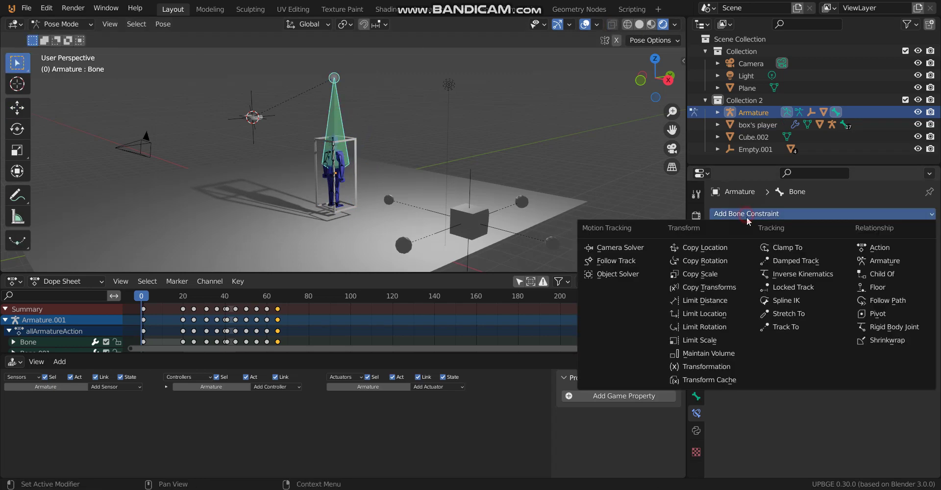
pyautogui.click(723, 263)
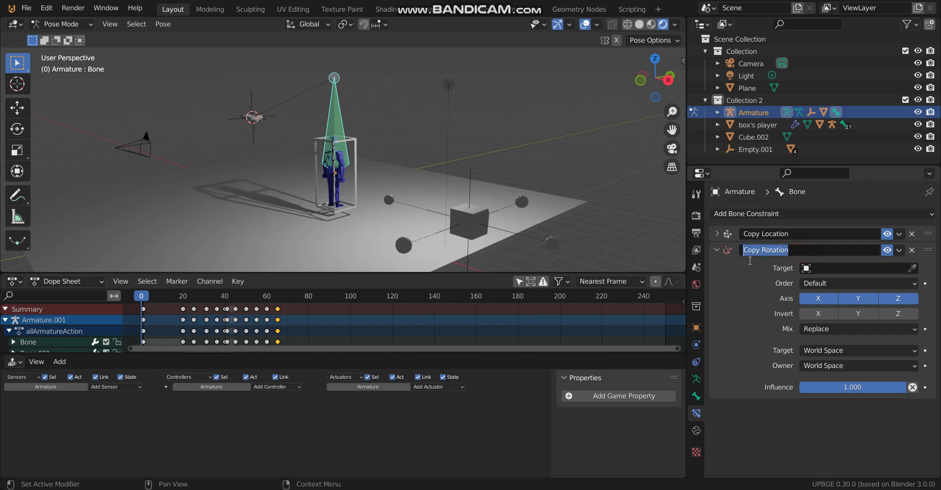
pyautogui.click(913, 268)
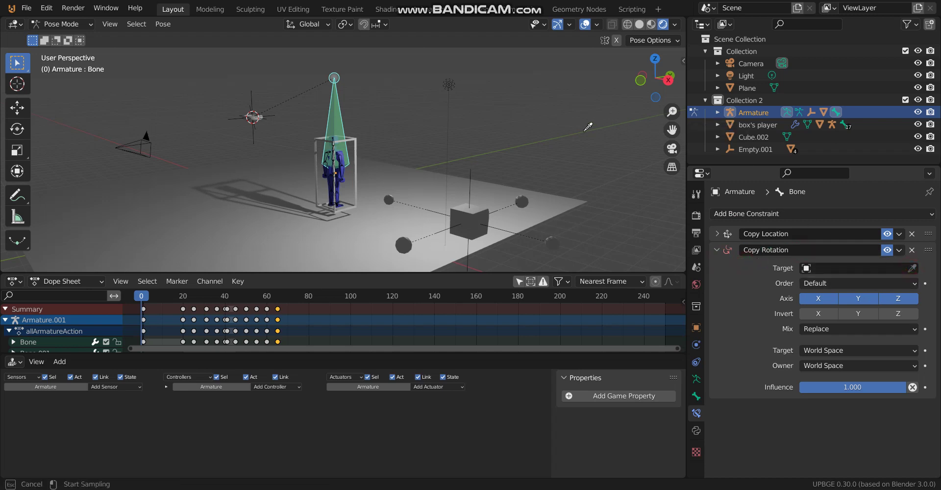
pyautogui.click(479, 234)
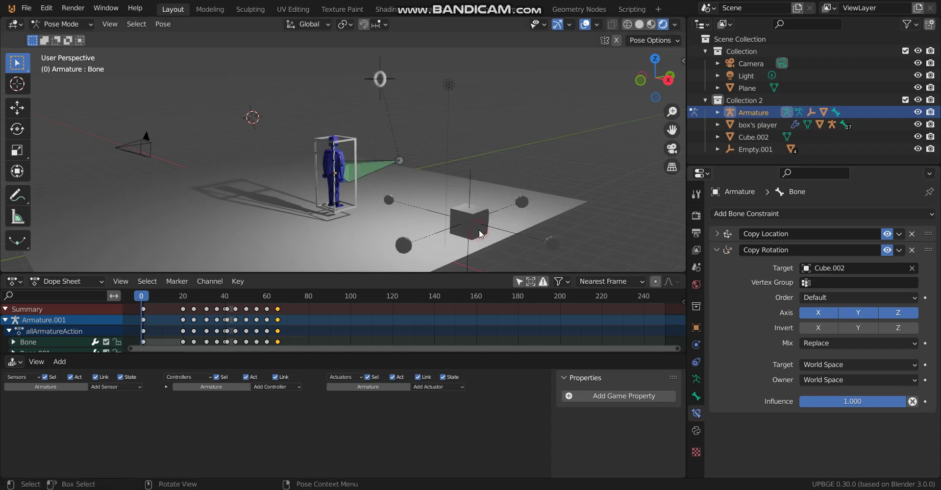
# Step: Clear the parent of Empty.002 in Object Mode and lower the empty about 0.54 m along Z
pyautogui.moveTo(442, 146); pyautogui.dragTo(419, 92, button='middle')
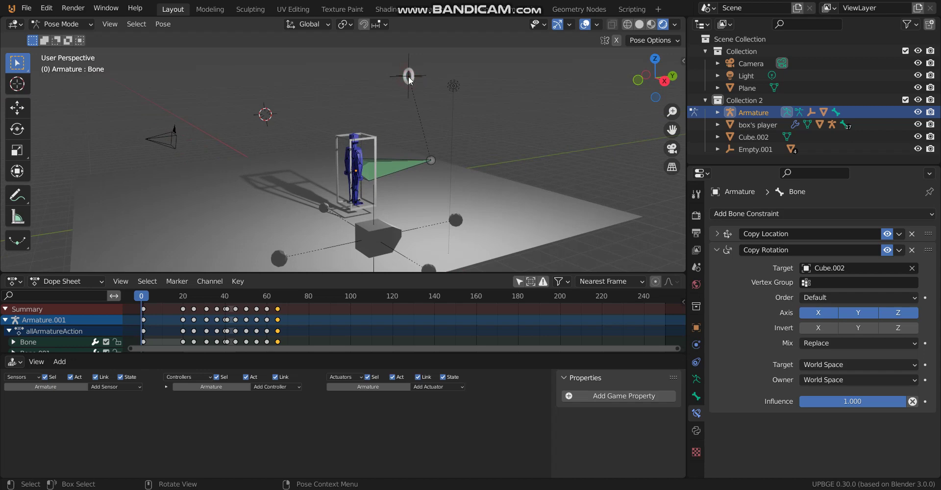
pyautogui.hotkey('ctrl', 'Tab')
pyautogui.click(396, 74)
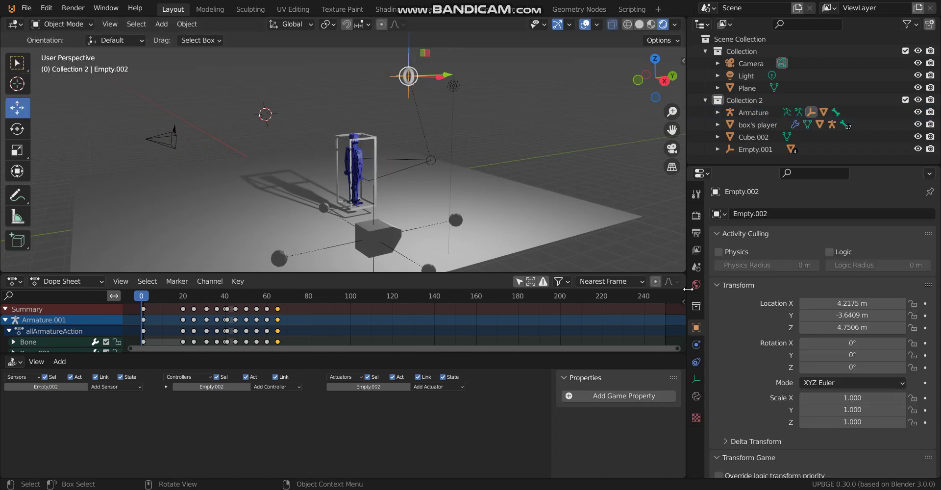
pyautogui.scroll(-9, 752, 416)
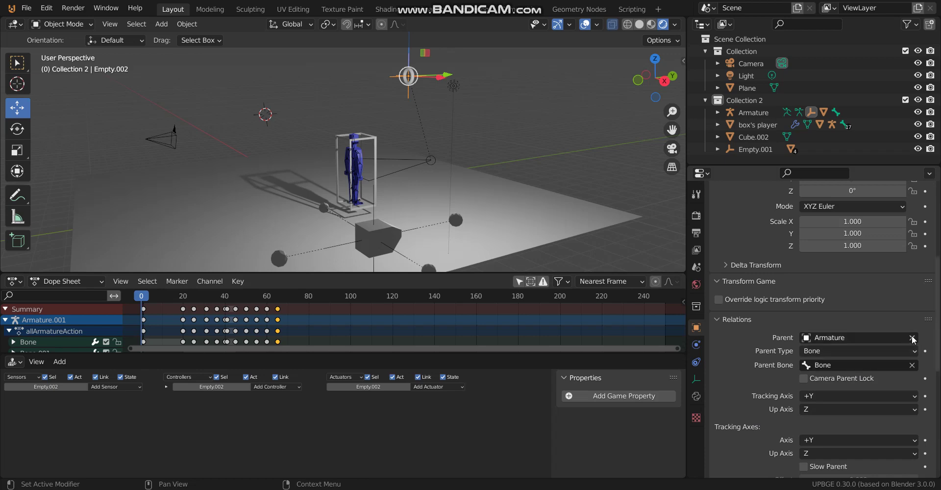
pyautogui.click(913, 339)
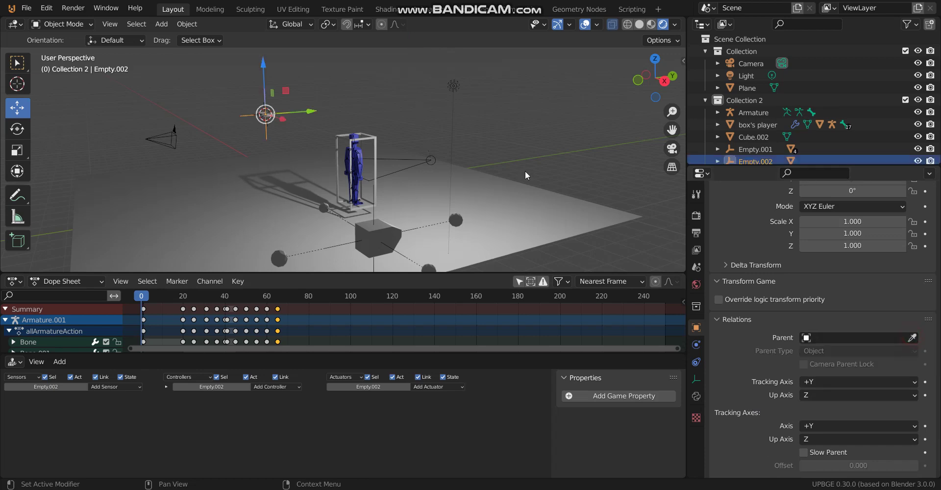
pyautogui.click(265, 67)
# Step: Parent Empty.002 to the constrained armature again using the Bone option
pyautogui.keyDown('shift'); pyautogui.click(418, 160); pyautogui.keyUp('shift')
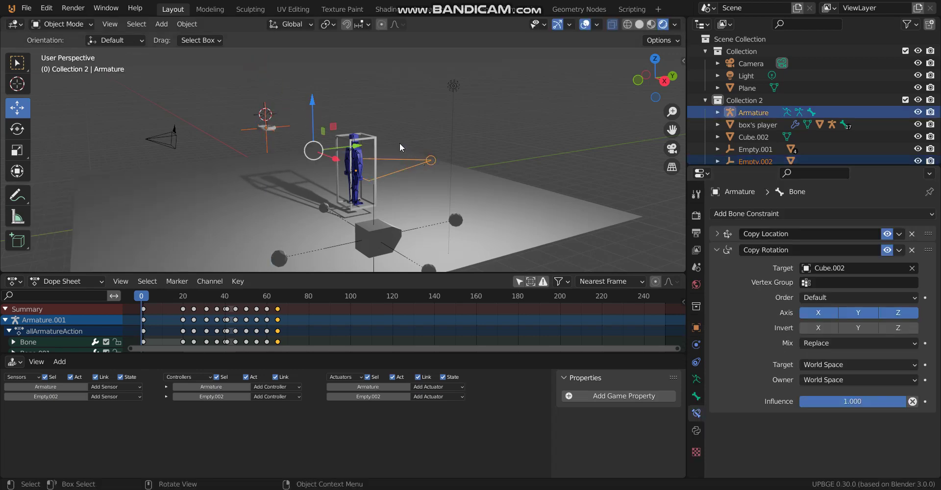
pyautogui.hotkey('ctrl', 'p')
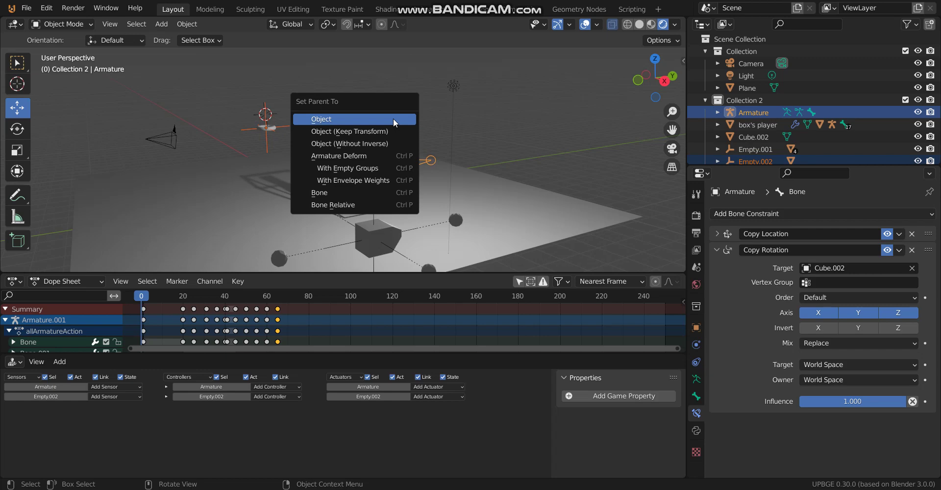
pyautogui.click(368, 193)
# Step: Test-rotate Cube.002 about Z to check how the armature and empty follow, and cancel the rotation
pyautogui.click(376, 236)
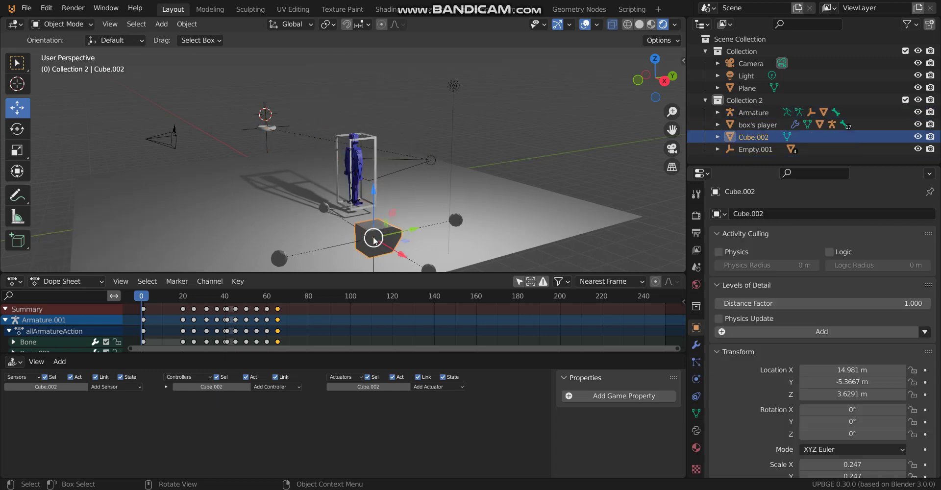
pyautogui.press('r')
pyautogui.press('z')
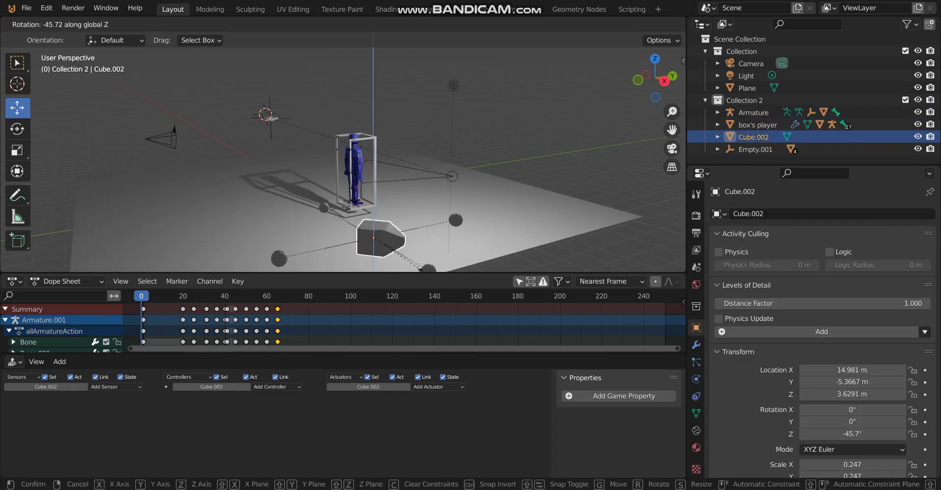
pyautogui.rightClick(427, 249)
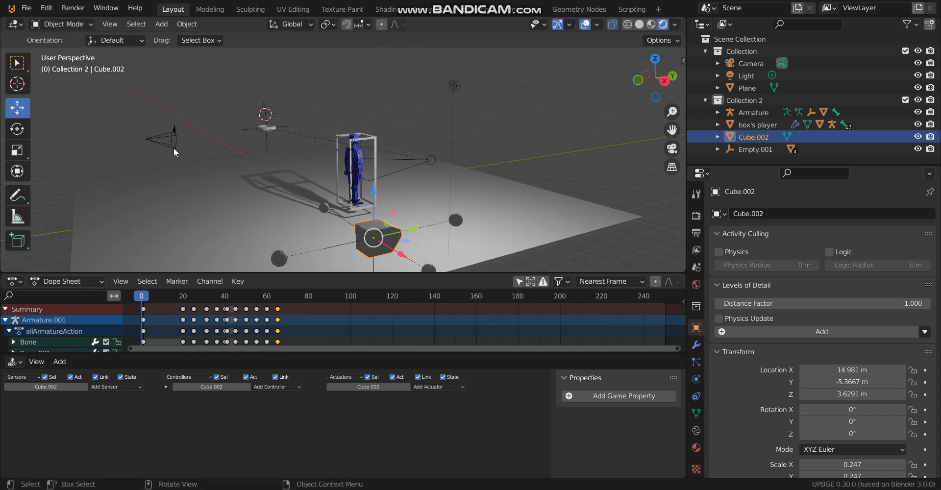
# Step: Parent the camera to Empty.002
pyautogui.click(169, 141)
pyautogui.keyDown('shift'); pyautogui.click(245, 135); pyautogui.keyUp('shift')
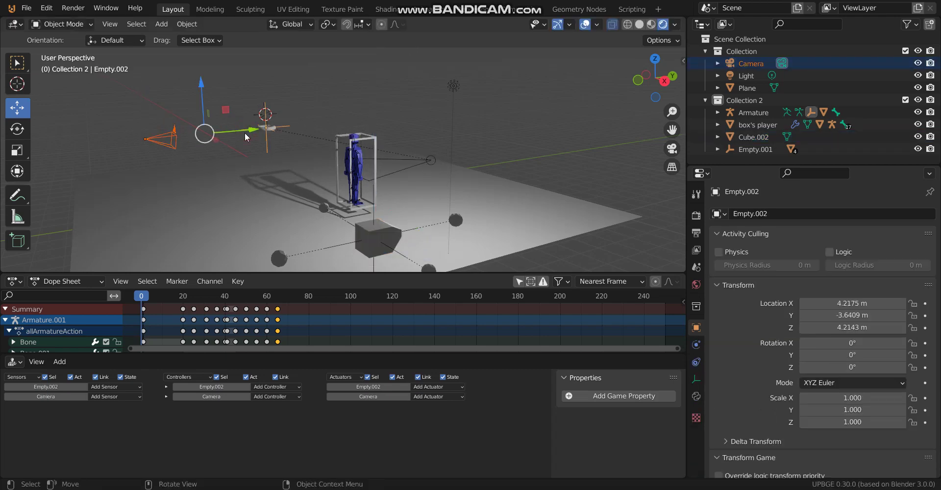
pyautogui.hotkey('ctrl', 'p')
pyautogui.click(246, 133)
# Step: Test-rotate Cube.002 about Z to check that the camera orbits the character, and cancel the rotation
pyautogui.click(393, 236)
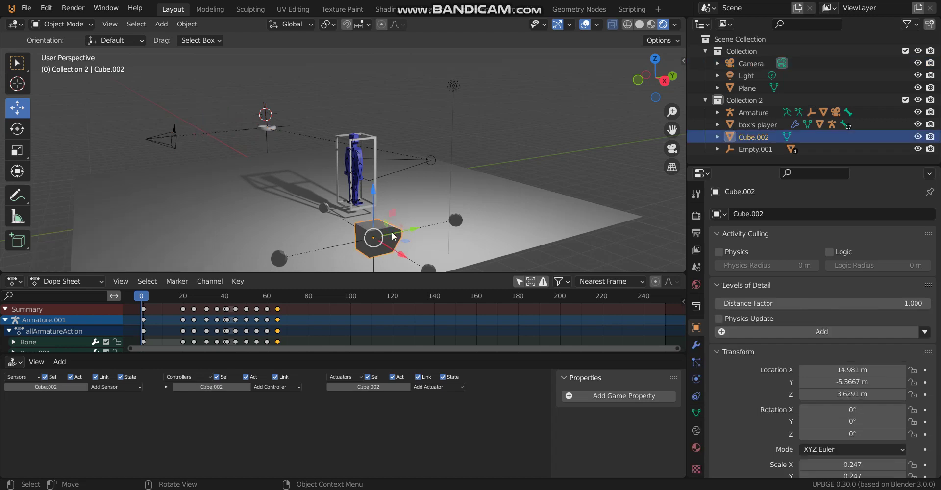
pyautogui.press('r')
pyautogui.press('z')
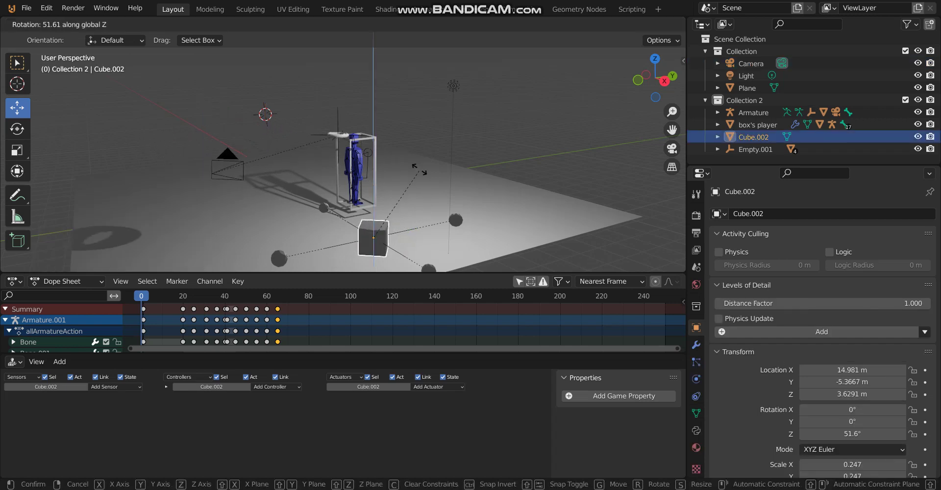
pyautogui.press('Escape')
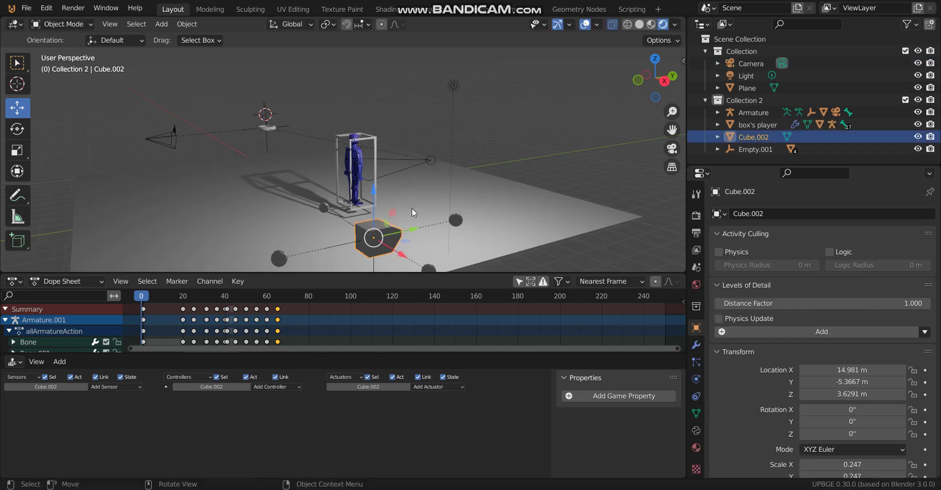
pyautogui.scroll(-2, 416, 208)
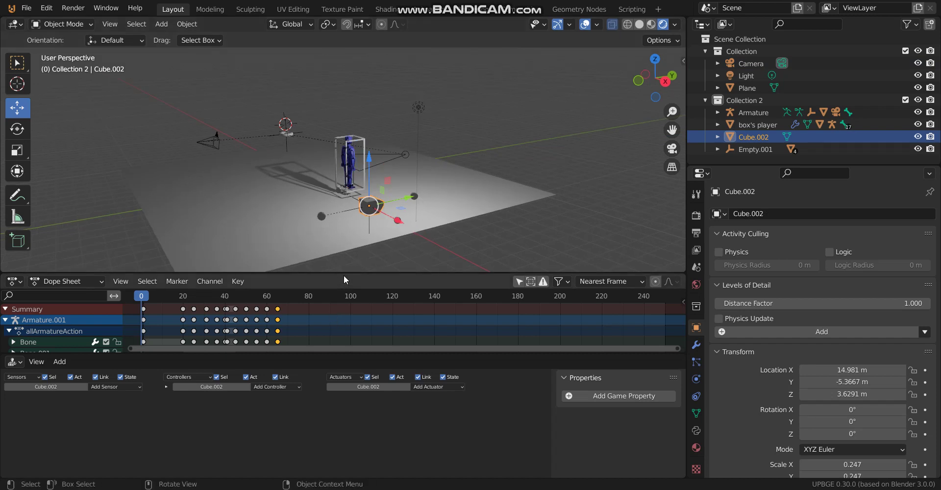
# Step: Enlarge the logic bricks area and add a Message sensor to Cube.002, named w with subject w
pyautogui.moveTo(347, 274); pyautogui.dragTo(343, 240)
pyautogui.moveTo(314, 353); pyautogui.dragTo(338, 244)
pyautogui.scroll(1, 366, 210)
pyautogui.keyDown('shift'); pyautogui.moveTo(376, 208); pyautogui.dragTo(364, 185, button='middle'); pyautogui.keyUp('shift')
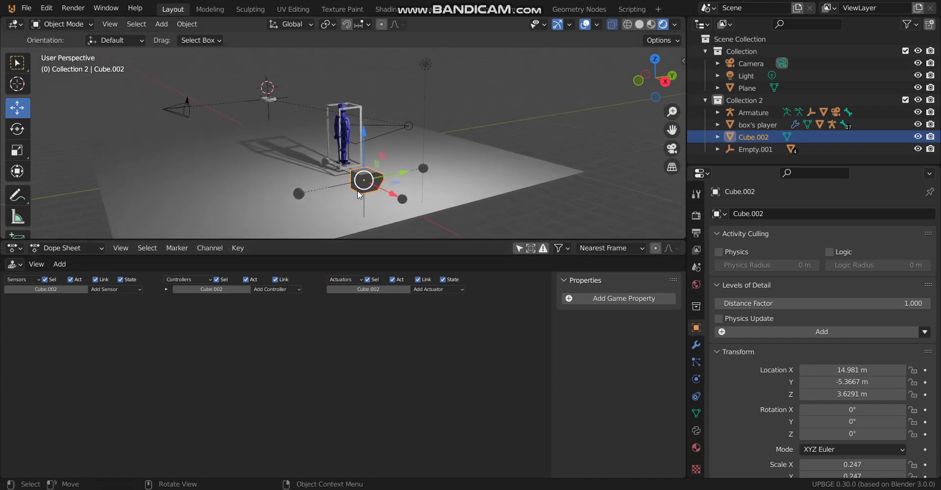
pyautogui.click(167, 347)
pyautogui.click(377, 185)
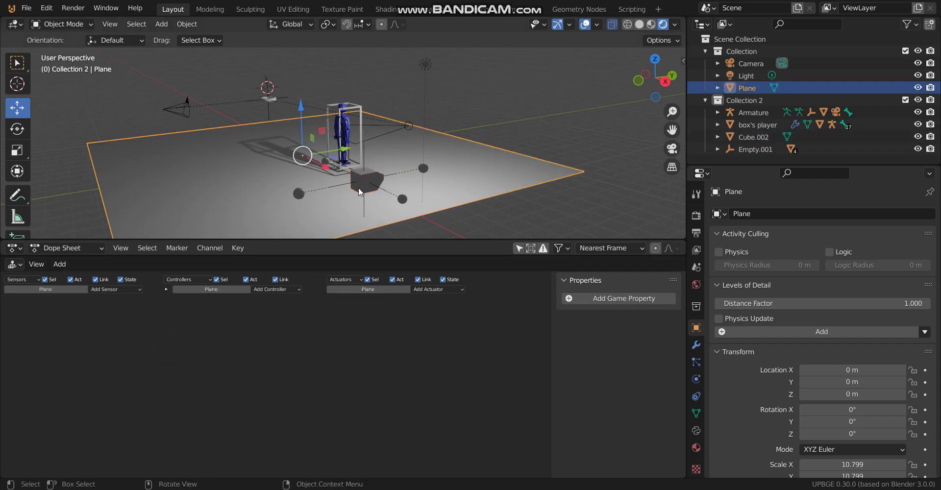
pyautogui.click(360, 191)
pyautogui.click(136, 289)
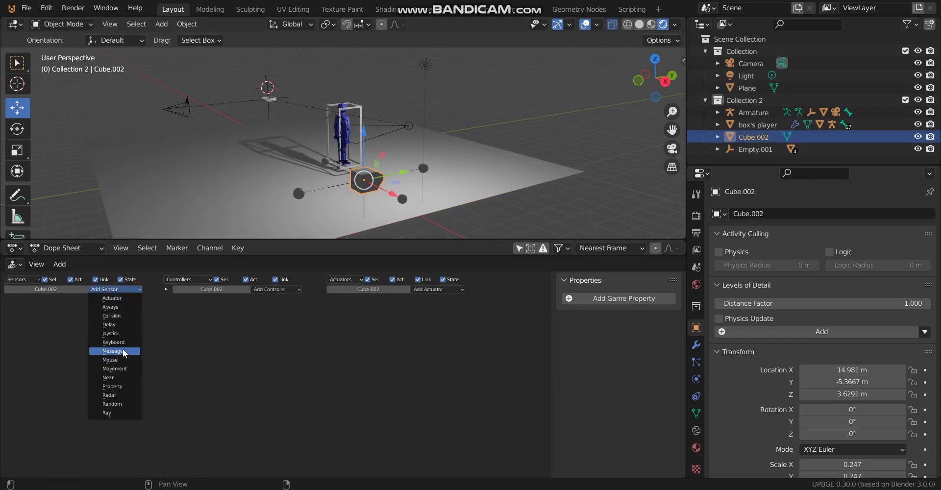
pyautogui.click(123, 350)
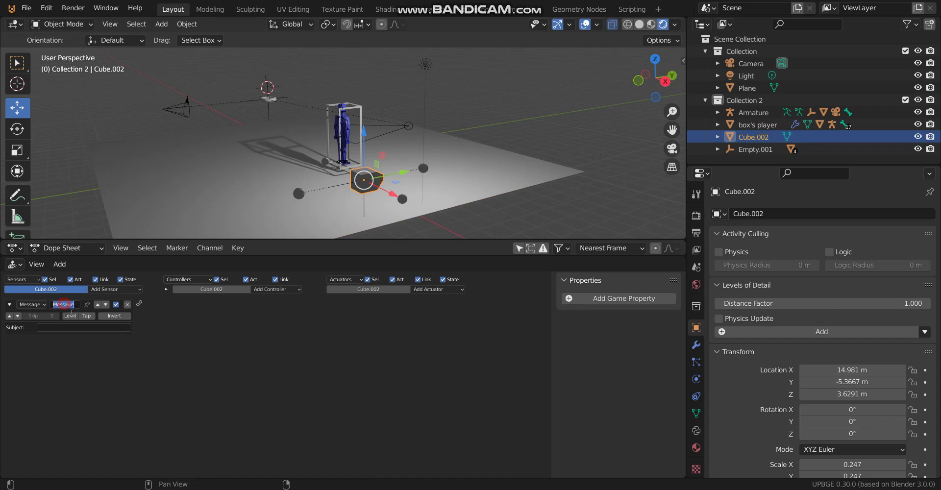
pyautogui.write('w')
pyautogui.click(67, 341)
pyautogui.write('w')
# Step: Add an Edit Object actuator that tracks to the Icosphere with Time 15, and link it to the w sensor
pyautogui.click(437, 289)
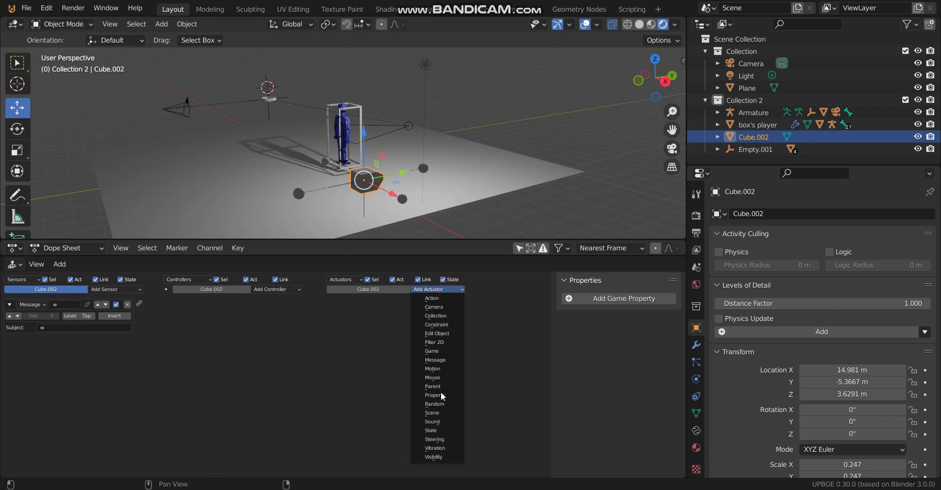
pyautogui.click(438, 333)
pyautogui.click(422, 316)
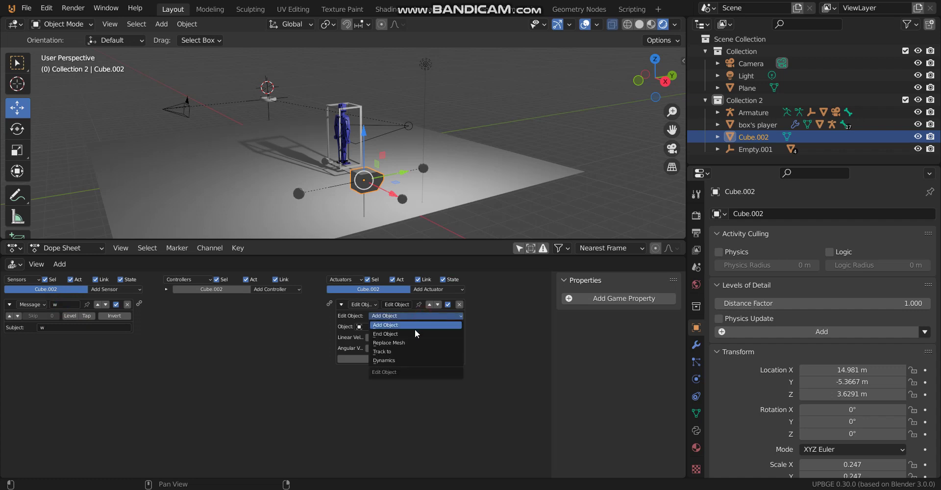
pyautogui.click(408, 350)
pyautogui.click(395, 327)
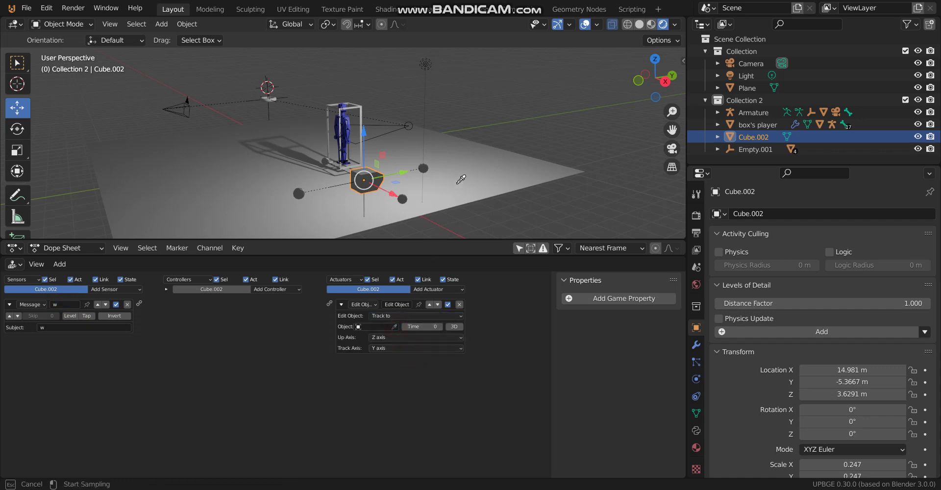
pyautogui.click(426, 166)
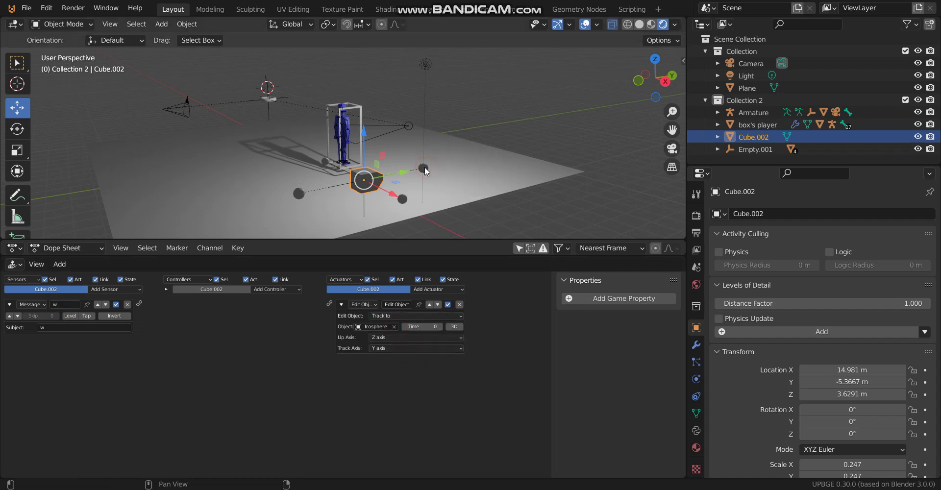
pyautogui.click(427, 326)
pyautogui.click(404, 369)
pyautogui.moveTo(139, 304); pyautogui.dragTo(329, 304)
# Step: Select box's player, switch the logic bricks area to the Logic Node Editor and create a new node tree
pyautogui.scroll(1, 386, 171)
pyautogui.moveTo(375, 153); pyautogui.dragTo(351, 163, button='middle')
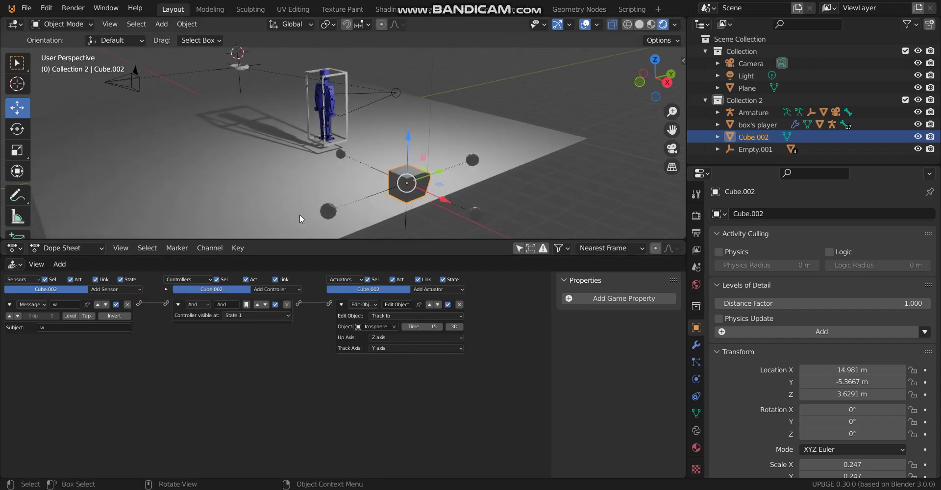
pyautogui.click(348, 79)
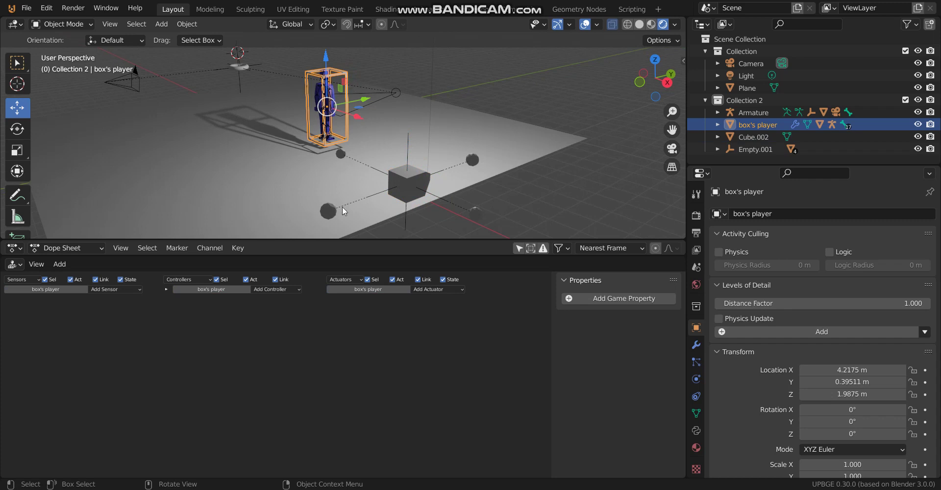
pyautogui.click(15, 264)
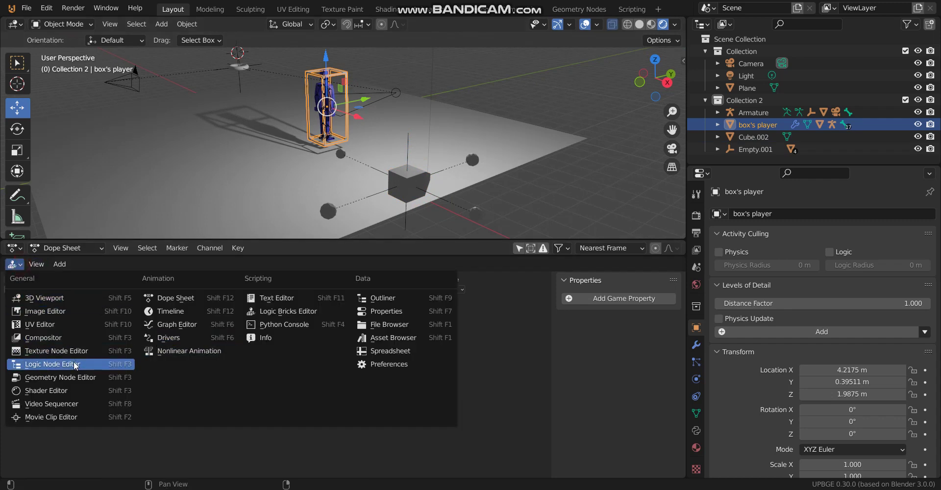
pyautogui.click(129, 363)
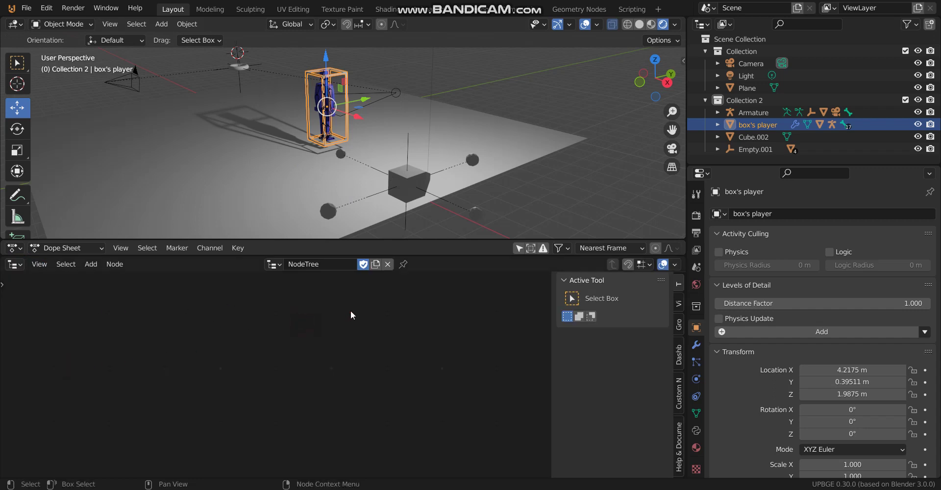
pyautogui.click(389, 265)
pyautogui.click(319, 265)
# Step: Add a keyboard Key Down node, assign it the W key and switch it from Key Tap to Key Down
pyautogui.hotkey('shift', 'a')
pyautogui.moveTo(164, 313)
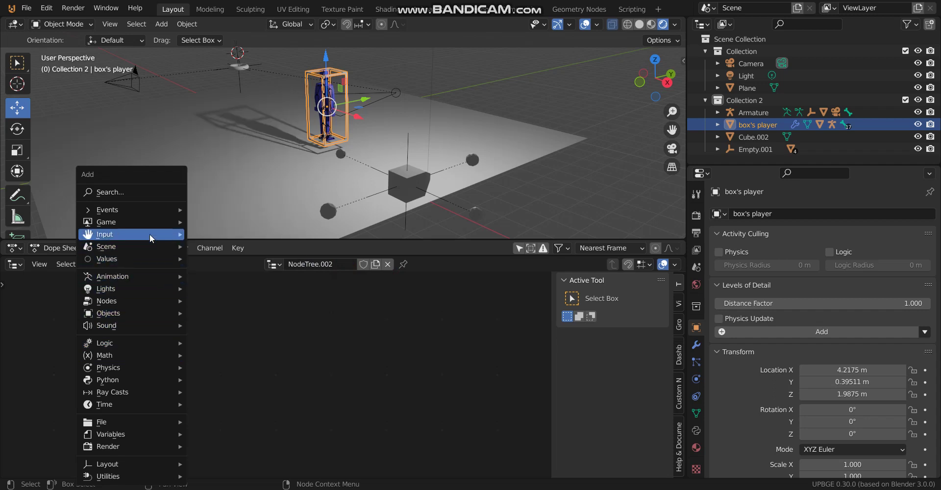
pyautogui.moveTo(150, 236)
pyautogui.moveTo(230, 247)
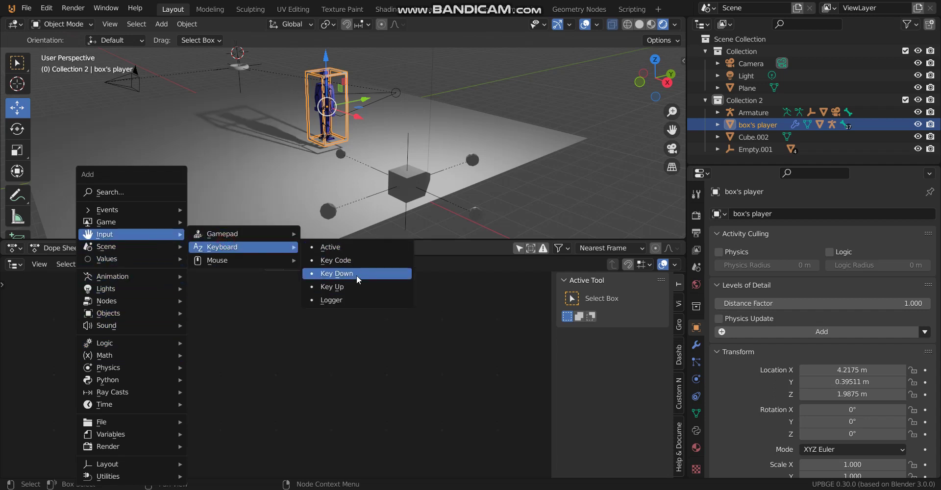
pyautogui.click(334, 273)
pyautogui.click(180, 327)
pyautogui.scroll(5, 172, 326)
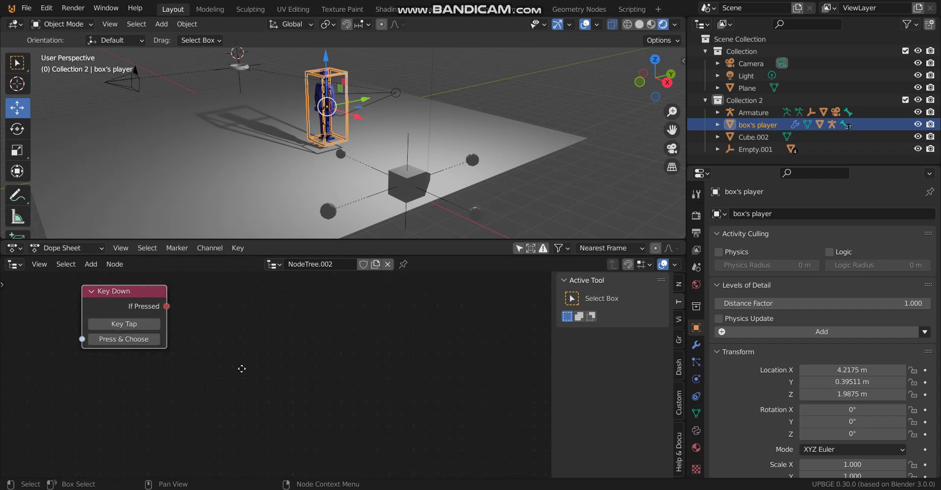
pyautogui.click(137, 354)
pyautogui.press('w')
pyautogui.click(228, 360)
pyautogui.click(169, 341)
pyautogui.click(264, 345)
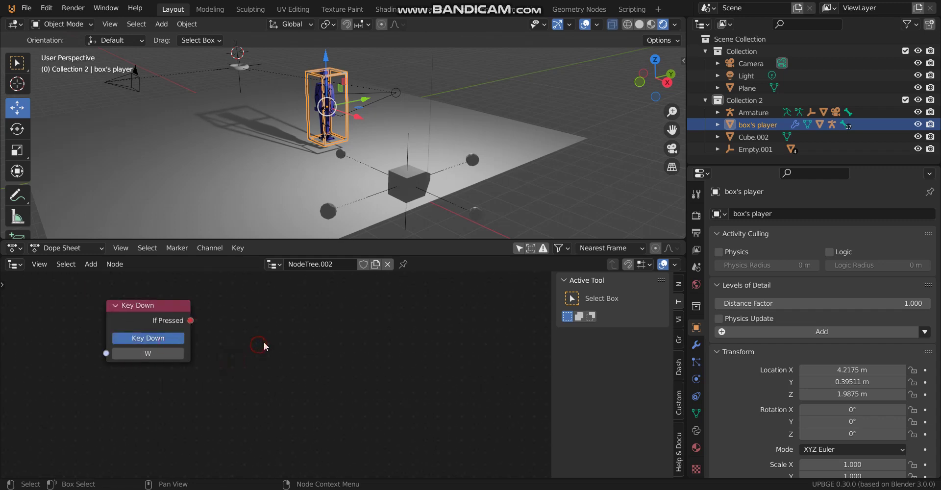
# Step: Add a Send Message node and connect the Key Down node's If Pressed output to its Condition
pyautogui.scroll(-1, 267, 344)
pyautogui.moveTo(269, 336); pyautogui.dragTo(204, 365, button='middle')
pyautogui.scroll(-1, 204, 363)
pyautogui.hotkey('shift', 'a')
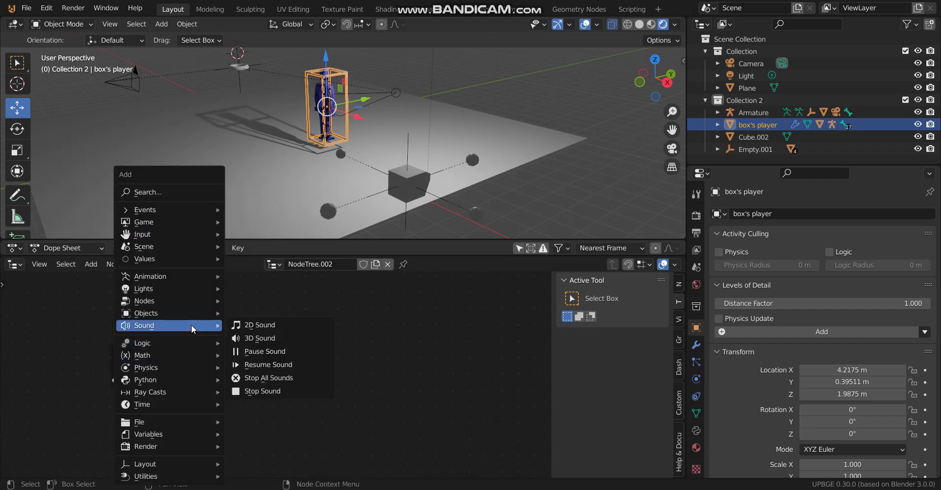
pyautogui.moveTo(195, 313)
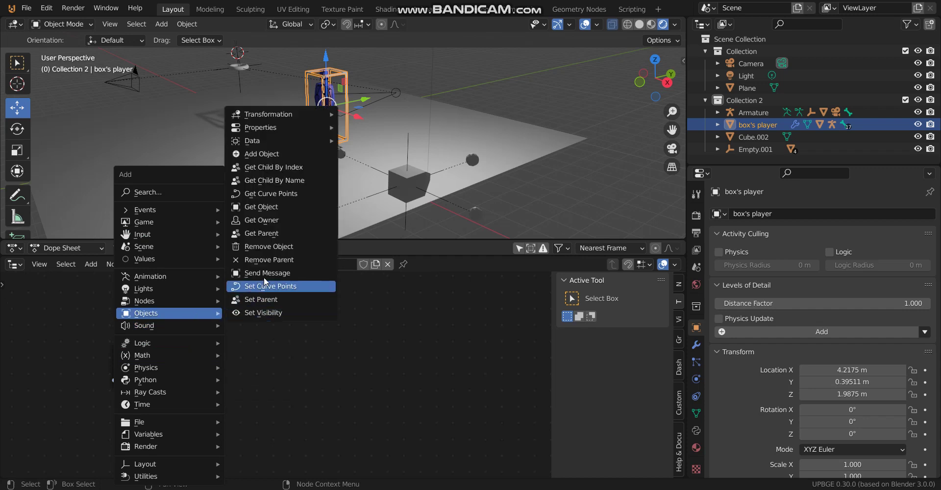
pyautogui.click(287, 270)
pyautogui.click(228, 318)
pyautogui.moveTo(171, 358); pyautogui.dragTo(227, 347)
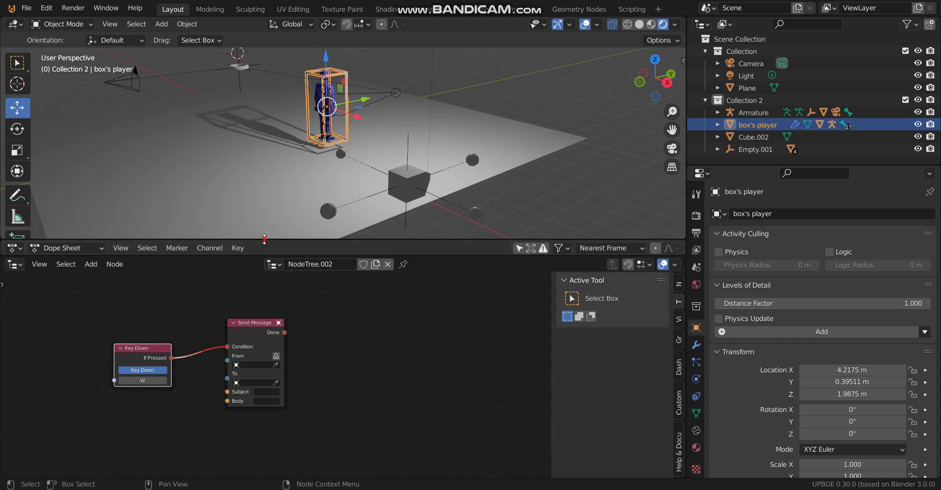
# Step: Set the Send Message node's From object to box's player, resizing the editors to reveal more of the timeline
pyautogui.moveTo(263, 240); pyautogui.dragTo(270, 147)
pyautogui.moveTo(284, 373); pyautogui.dragTo(279, 382)
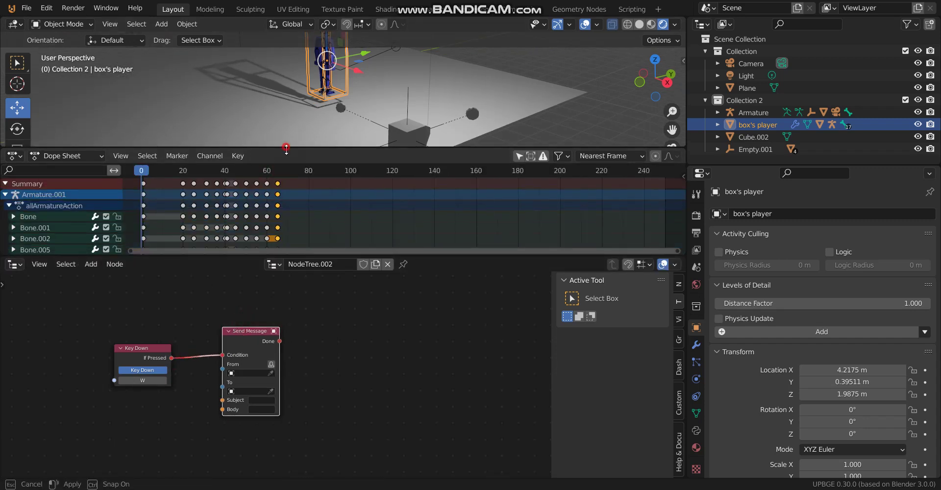
pyautogui.moveTo(282, 147); pyautogui.dragTo(277, 197)
pyautogui.click(250, 374)
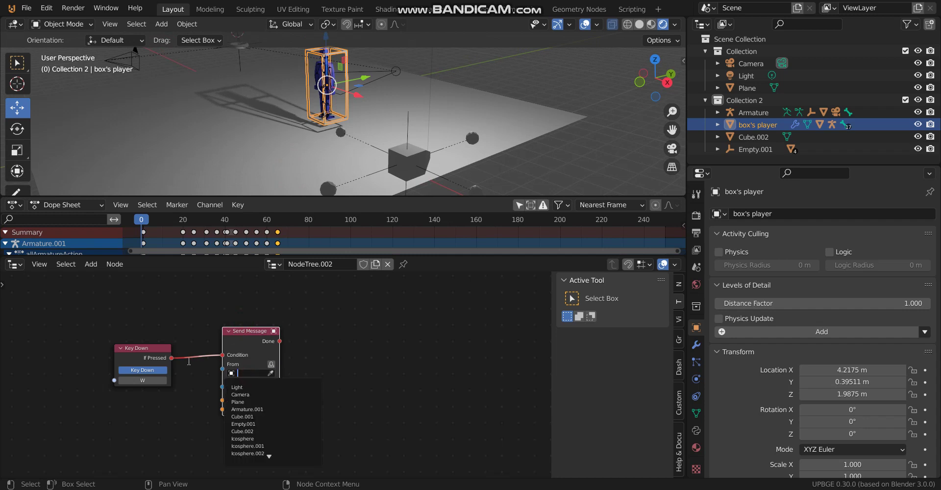
pyautogui.click(179, 331)
pyautogui.click(271, 374)
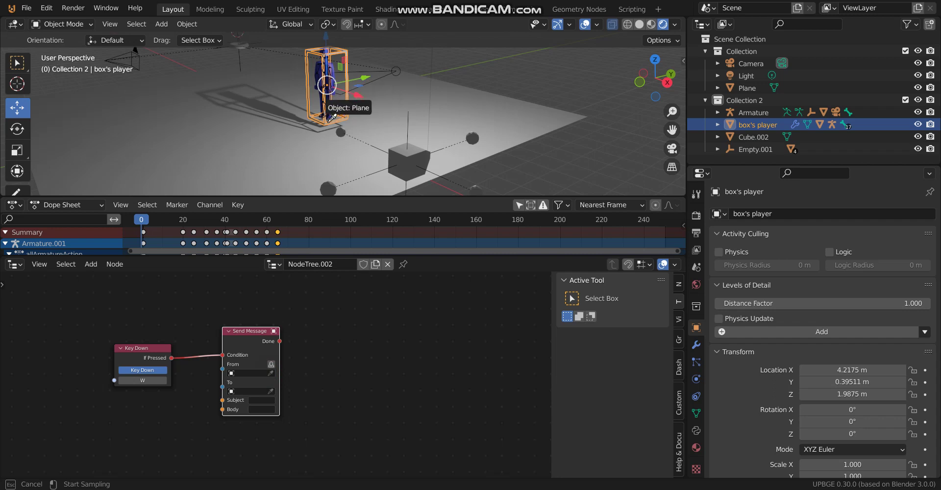
pyautogui.press('Escape')
pyautogui.click(252, 374)
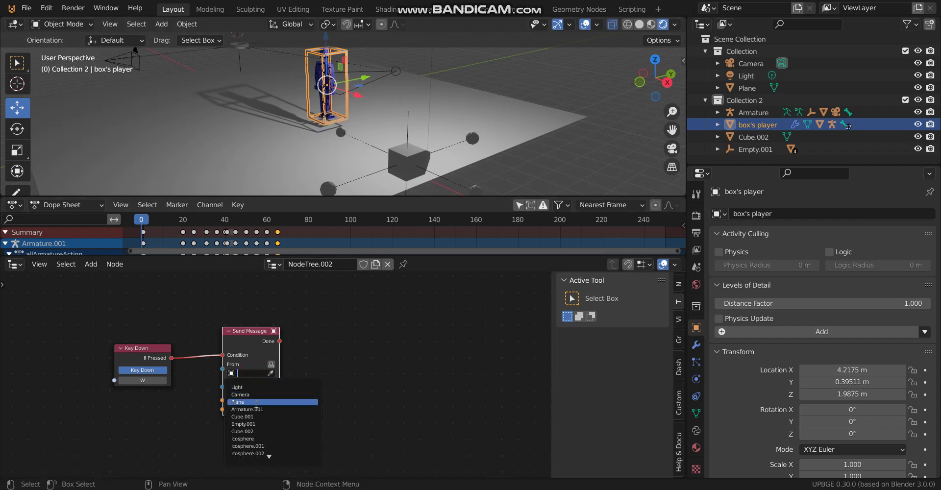
pyautogui.scroll(-3, 265, 438)
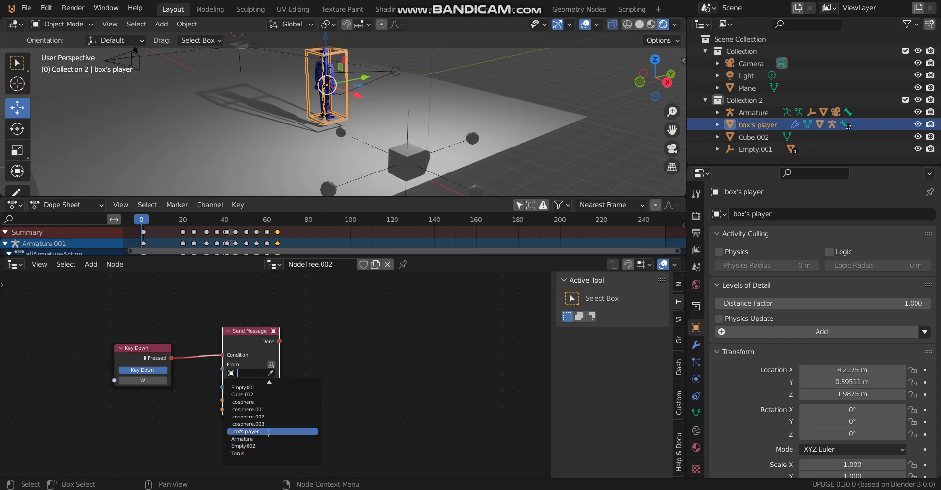
pyautogui.click(265, 432)
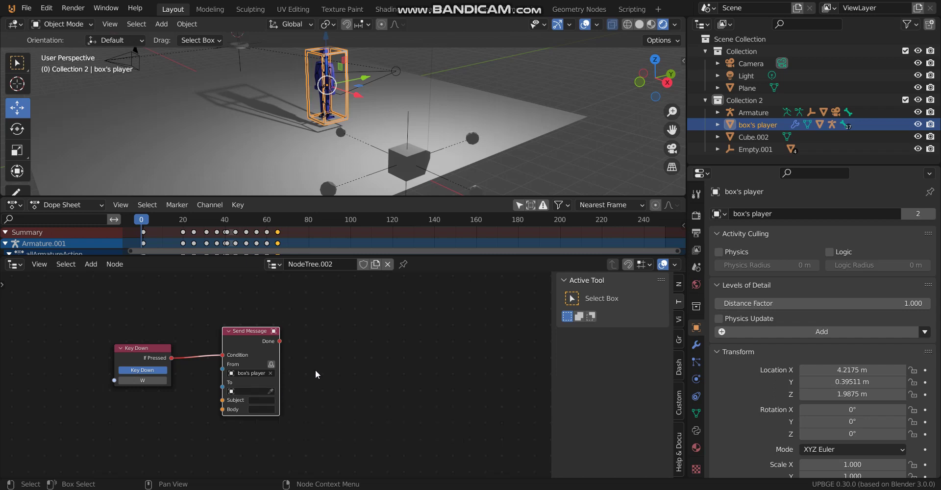
# Step: Set the Send Message node's To object to Cube.002 and its subject to w, and briefly test-run the game
pyautogui.scroll(-1, 278, 373)
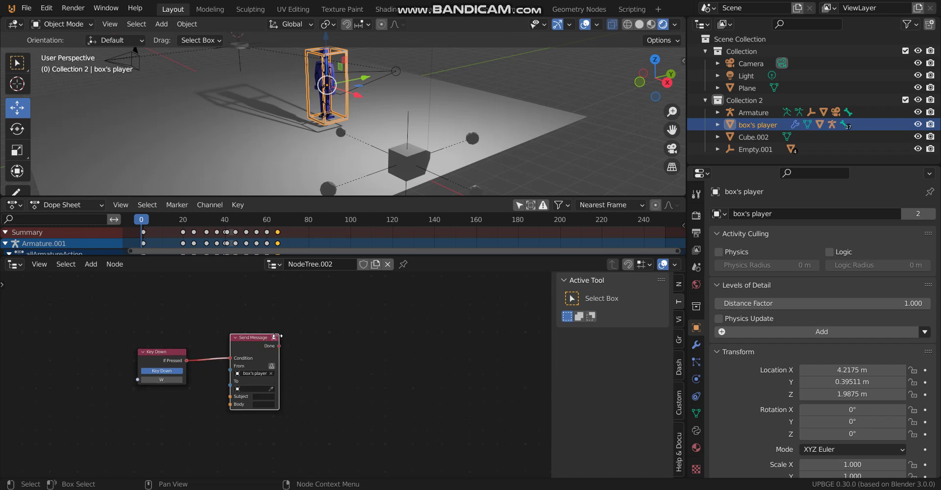
pyautogui.hotkey('shift', 'a')
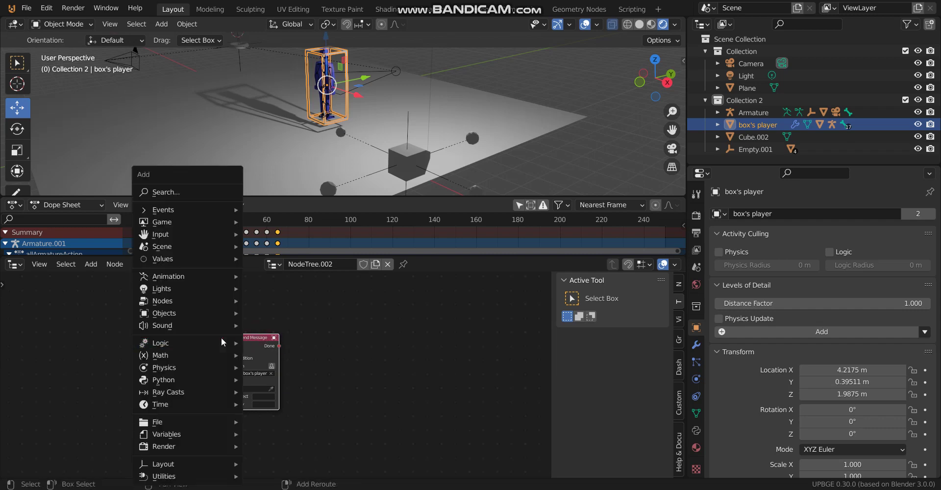
pyautogui.click(349, 386)
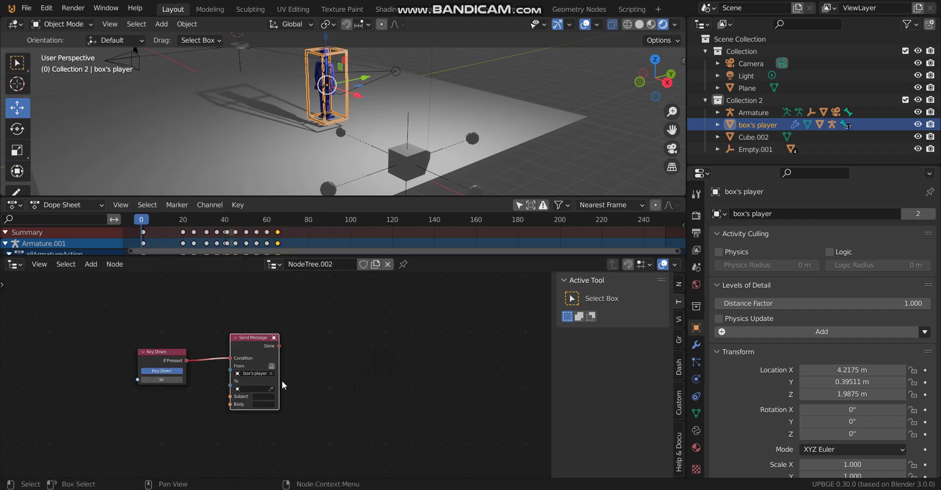
pyautogui.click(271, 389)
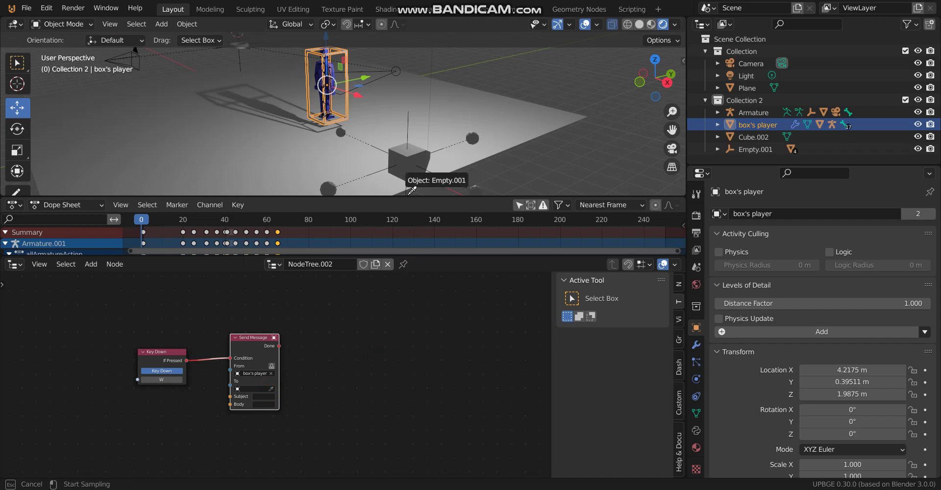
pyautogui.click(410, 149)
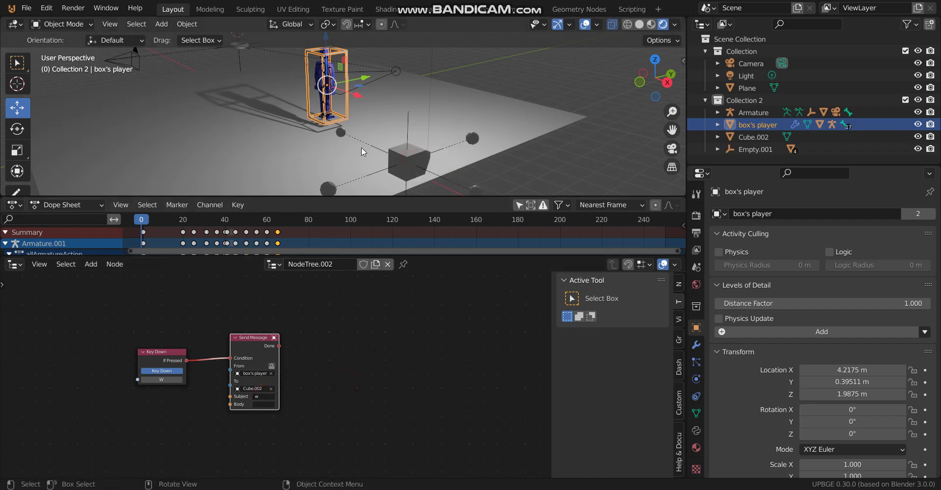
pyautogui.press('p')
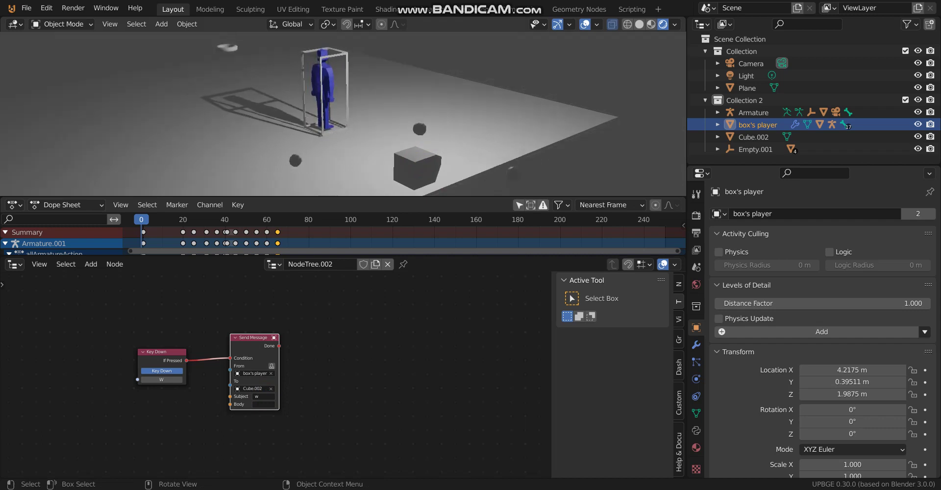
pyautogui.press('Escape')
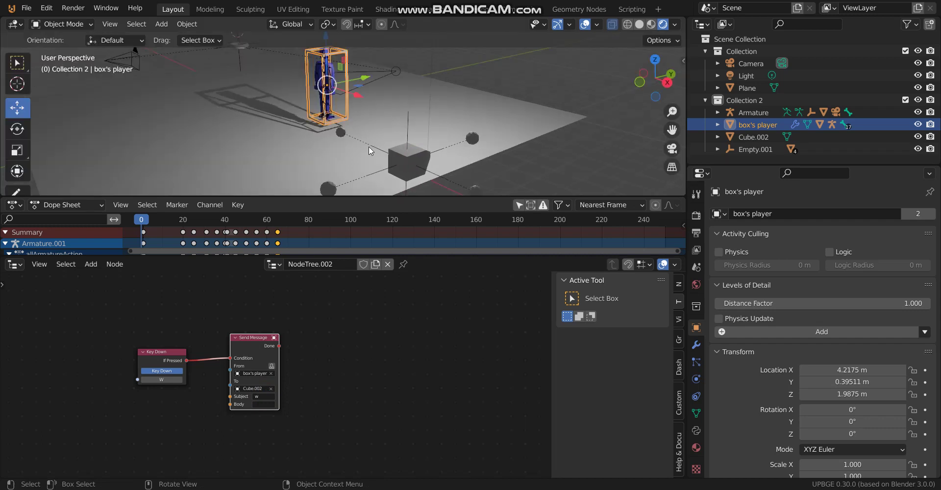
# Step: Apply the logic node tree to Cube.002 and briefly test-run the game
pyautogui.click(400, 157)
pyautogui.click(679, 367)
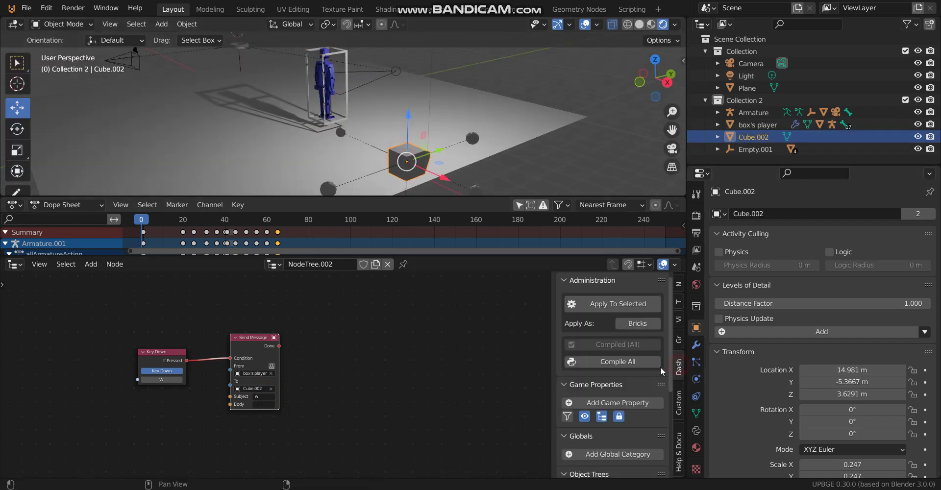
pyautogui.click(613, 309)
pyautogui.press('p')
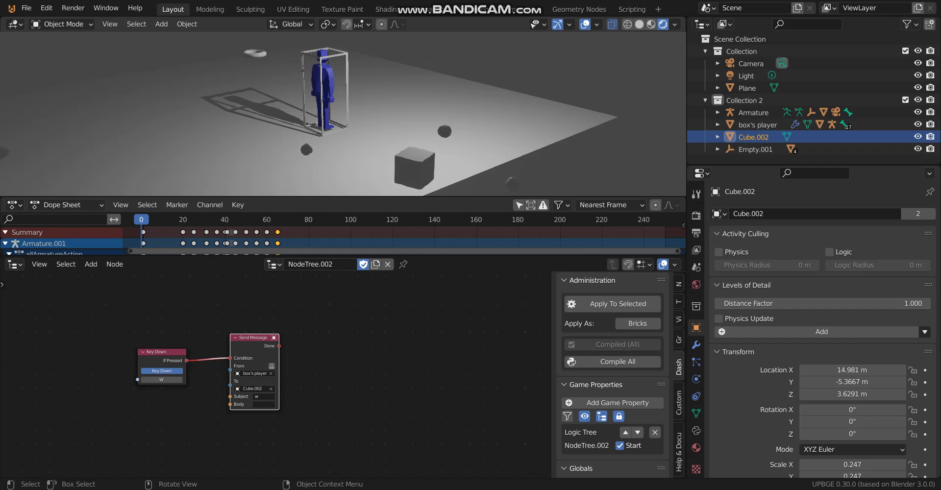
pyautogui.press('Escape')
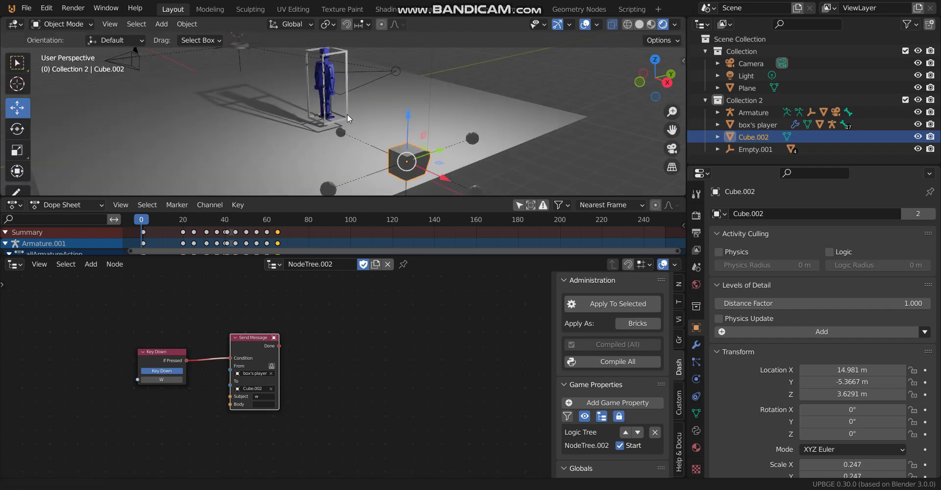
# Step: Select box's player and change the Dope Sheet area to the Logic Bricks editor, enlarging it to look through the available sensors
pyautogui.keyDown('shift'); pyautogui.moveTo(344, 83); pyautogui.dragTo(333, 69, button='middle'); pyautogui.keyUp('shift')
pyautogui.click(345, 63)
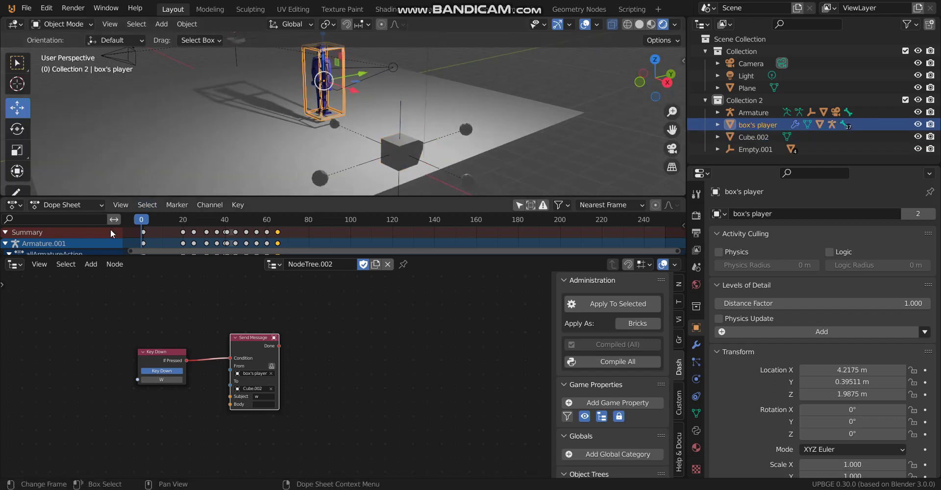
pyautogui.click(18, 206)
pyautogui.click(279, 252)
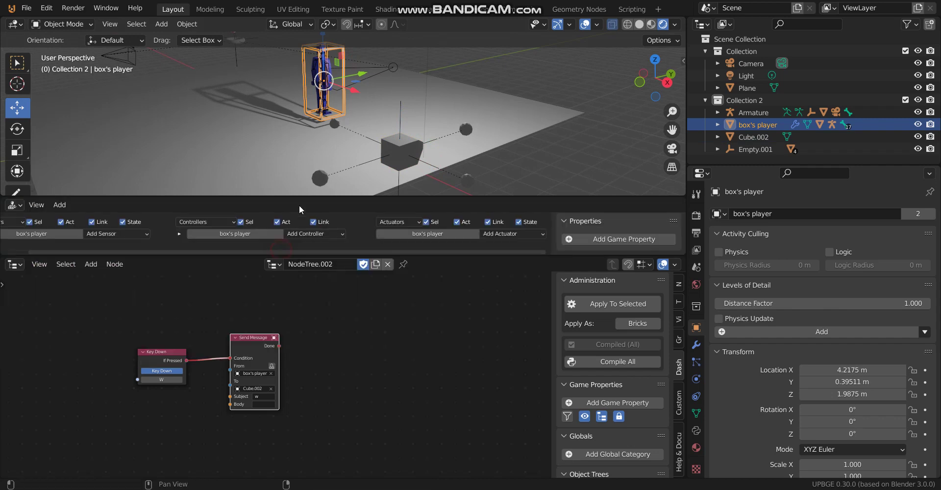
pyautogui.moveTo(303, 195); pyautogui.dragTo(299, 137)
pyautogui.click(148, 172)
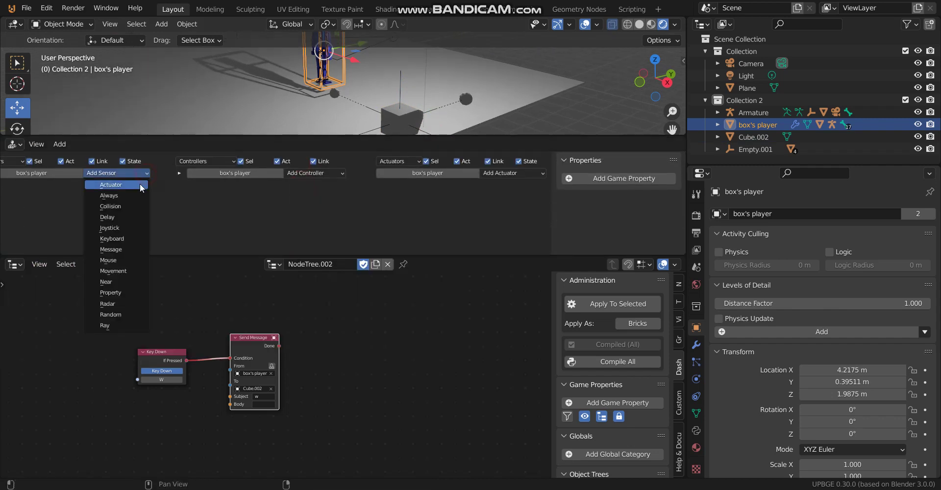
pyautogui.keyDown('shift'); pyautogui.moveTo(352, 69); pyautogui.dragTo(352, 104, button='middle'); pyautogui.keyUp('shift')
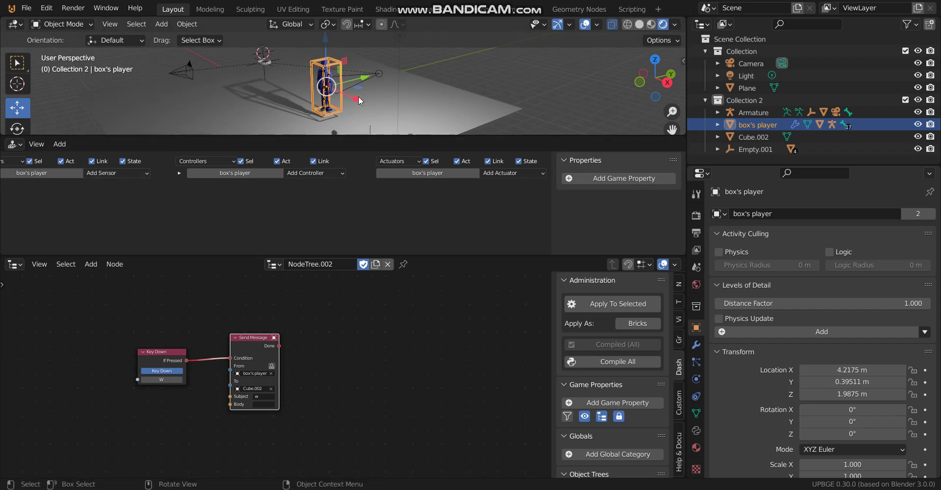
# Step: Space the Send Message node farther from the Key Down node and enlarge the 3D viewport again
pyautogui.scroll(1, 298, 321)
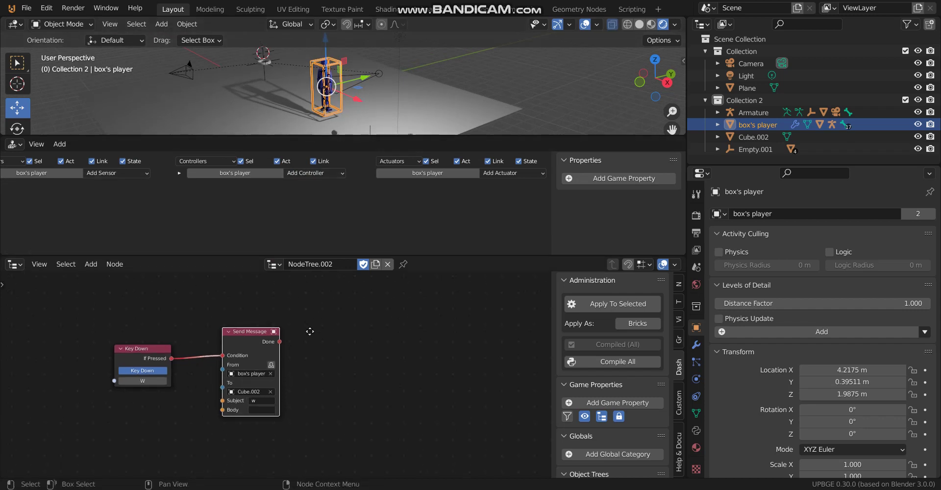
pyautogui.moveTo(309, 330); pyautogui.dragTo(313, 340, button='middle')
pyautogui.moveTo(256, 349); pyautogui.dragTo(315, 364)
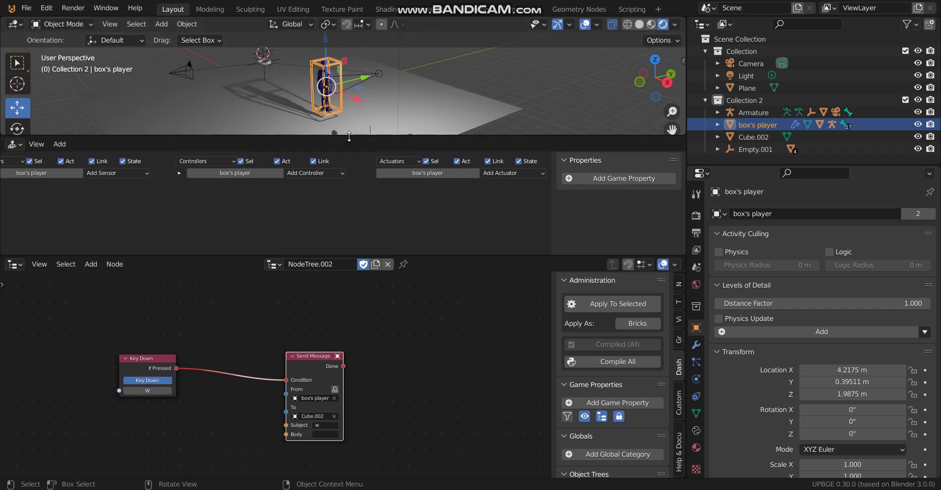
pyautogui.moveTo(349, 136); pyautogui.dragTo(323, 210)
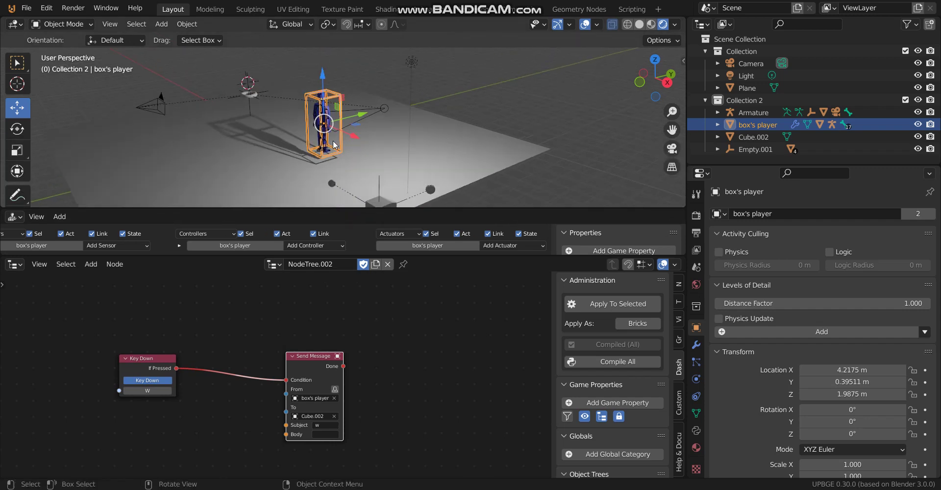
# Step: Add a Get Position / Rotation / Scale etc. node to the logic tree
pyautogui.hotkey('shift', 'a')
pyautogui.click(198, 315)
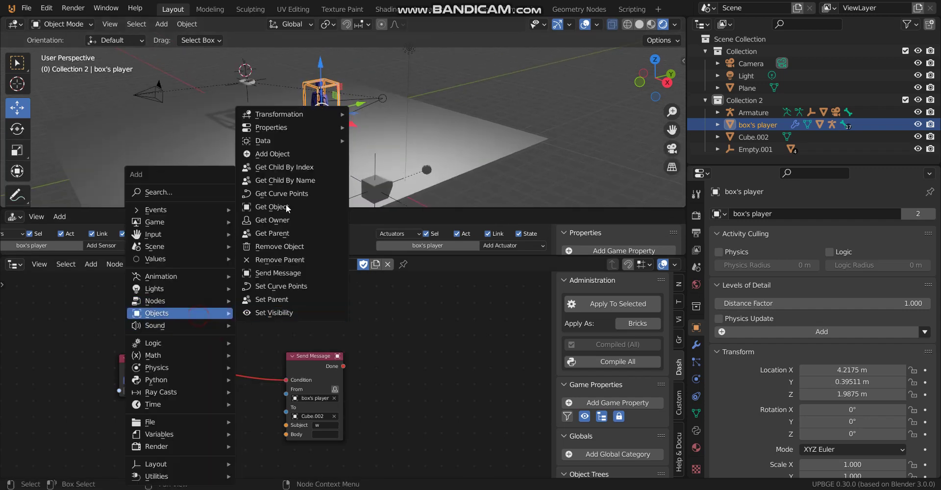
pyautogui.moveTo(288, 207)
pyautogui.click(387, 172)
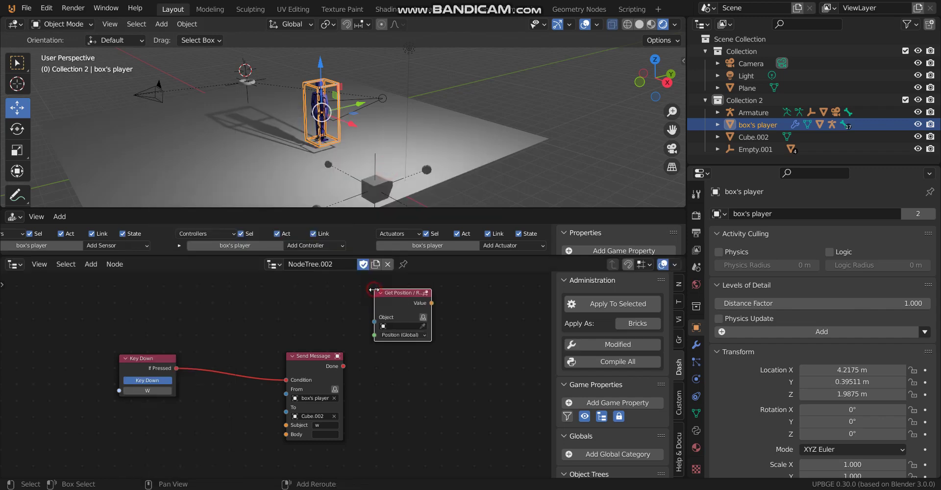
pyautogui.click(374, 289)
# Step: Add a Set Position / Rotation / Scale etc. node, linking Key Down's If Pressed to its Condition and the Get node's Value to its Value
pyautogui.hotkey('shift', 'a')
pyautogui.moveTo(449, 120)
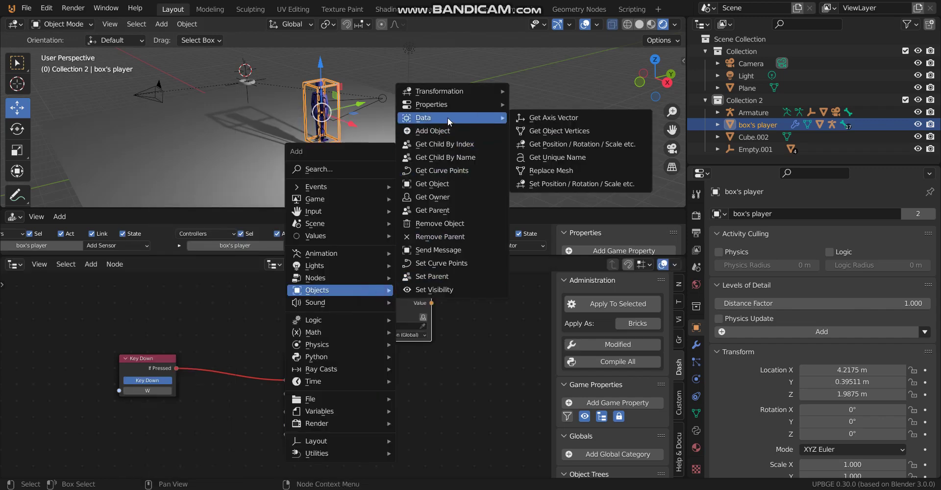
pyautogui.click(535, 184)
pyautogui.click(486, 293)
pyautogui.moveTo(396, 294); pyautogui.dragTo(370, 291)
pyautogui.moveTo(176, 369); pyautogui.dragTo(456, 324)
pyautogui.moveTo(392, 300); pyautogui.dragTo(456, 373)
# Step: Set the Set Position node's object to box's player and the Get Position node's object to Cube.002
pyautogui.click(504, 352)
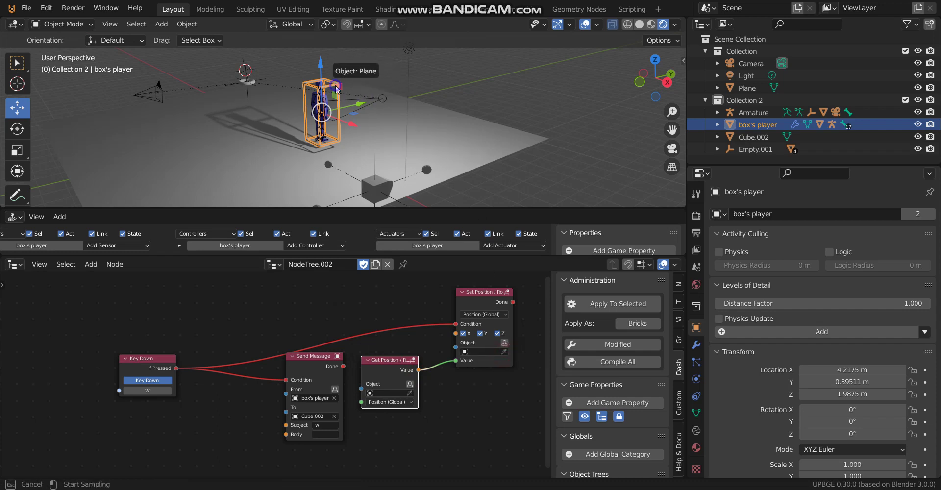
pyautogui.press('Escape')
pyautogui.click(478, 352)
pyautogui.write('b')
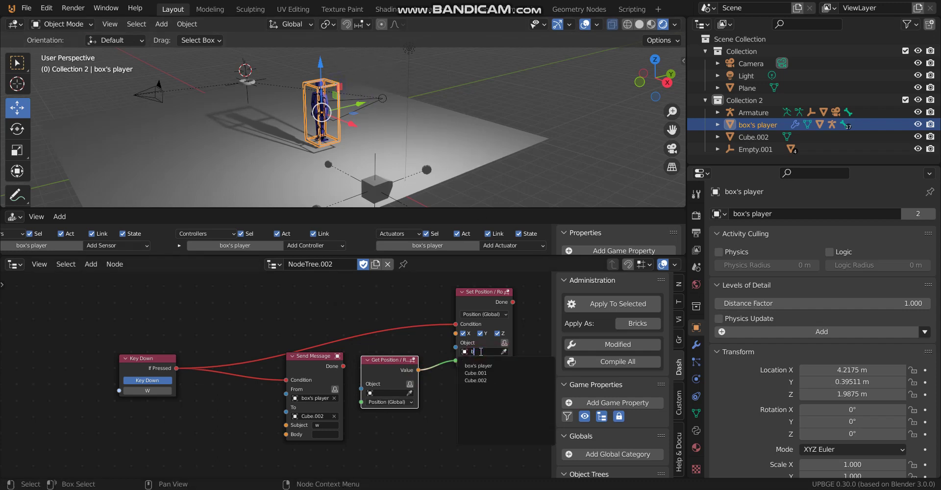
pyautogui.click(496, 366)
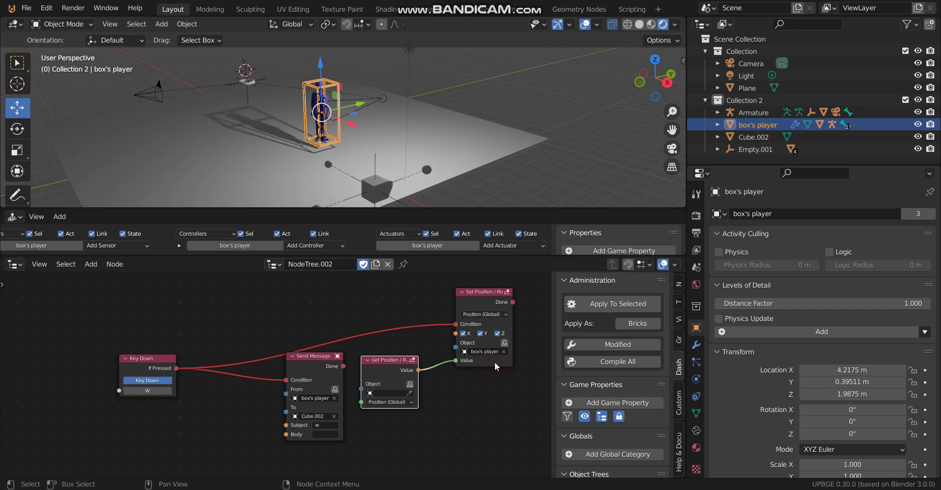
pyautogui.click(409, 393)
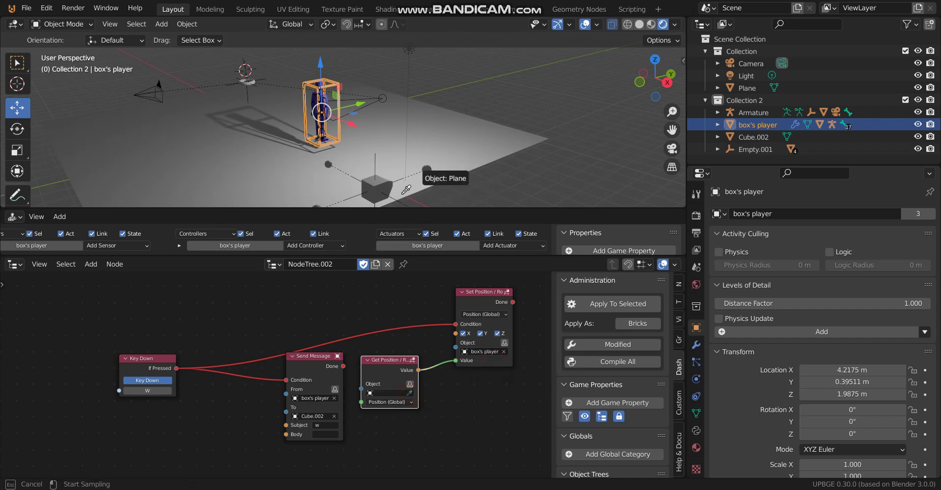
pyautogui.click(377, 193)
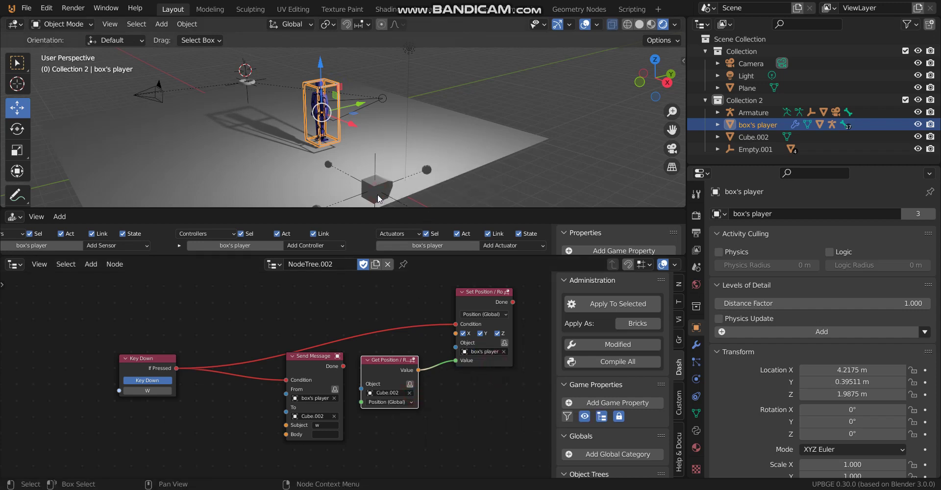
pyautogui.click(378, 202)
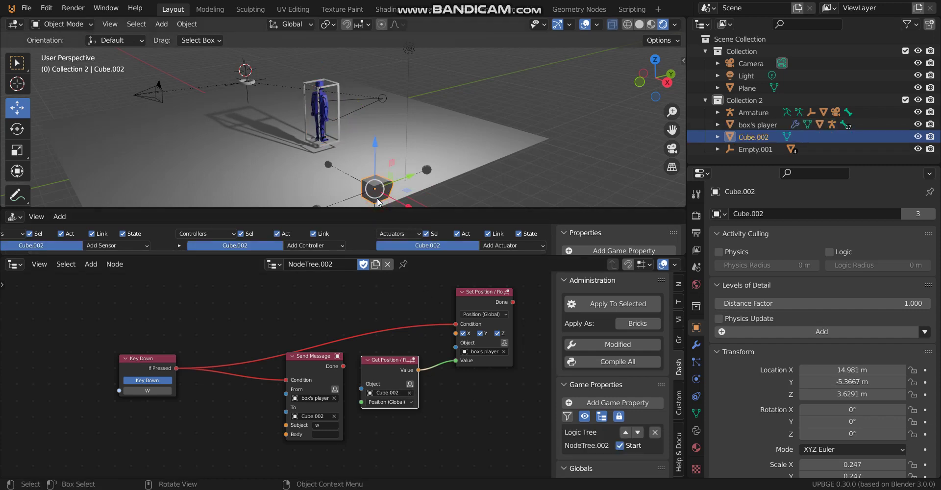
# Step: Switch the attribute of both the Get and Set Position nodes to Rotation (Global) and briefly test-run the game
pyautogui.click(396, 403)
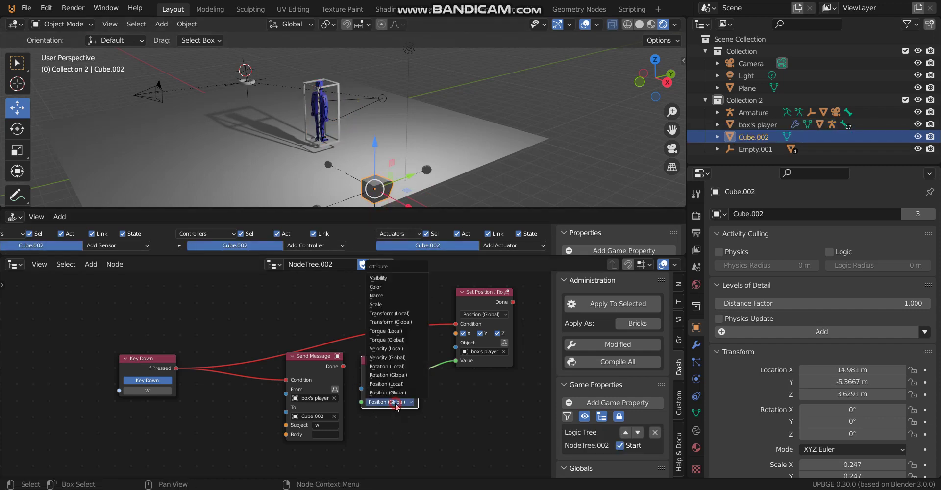
pyautogui.click(406, 375)
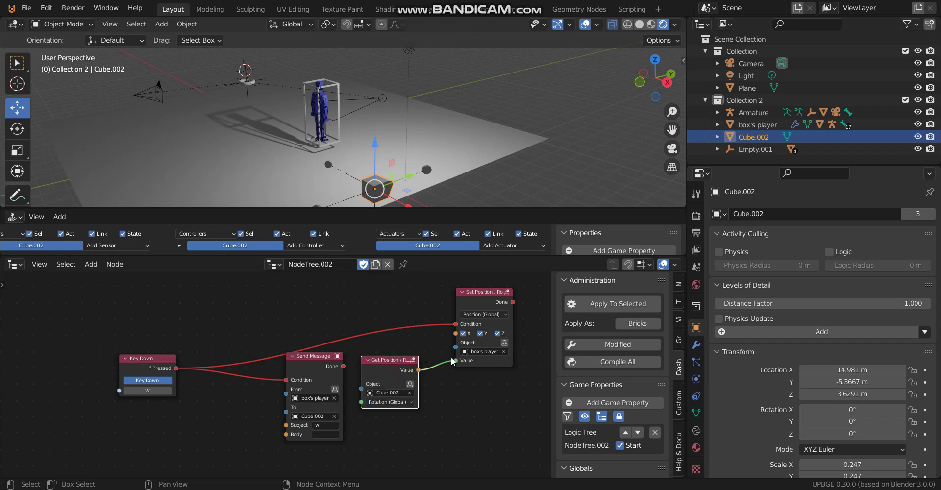
pyautogui.click(487, 317)
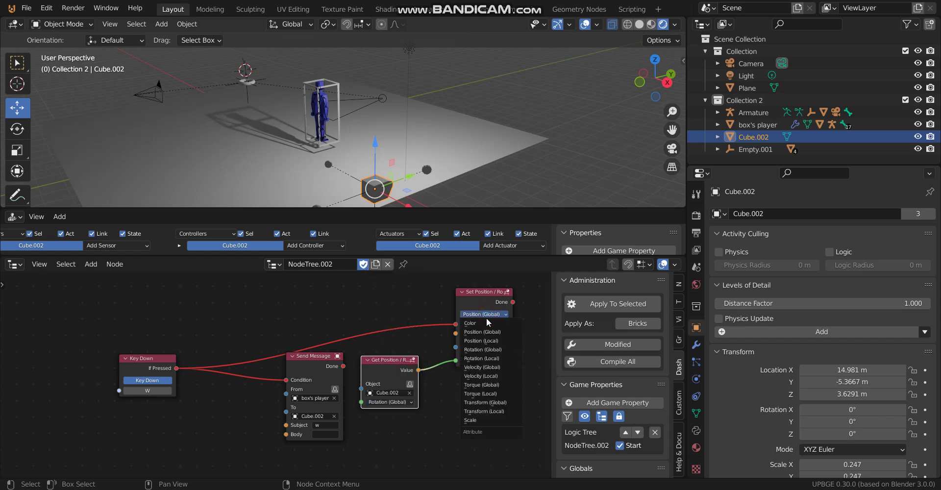
pyautogui.click(497, 350)
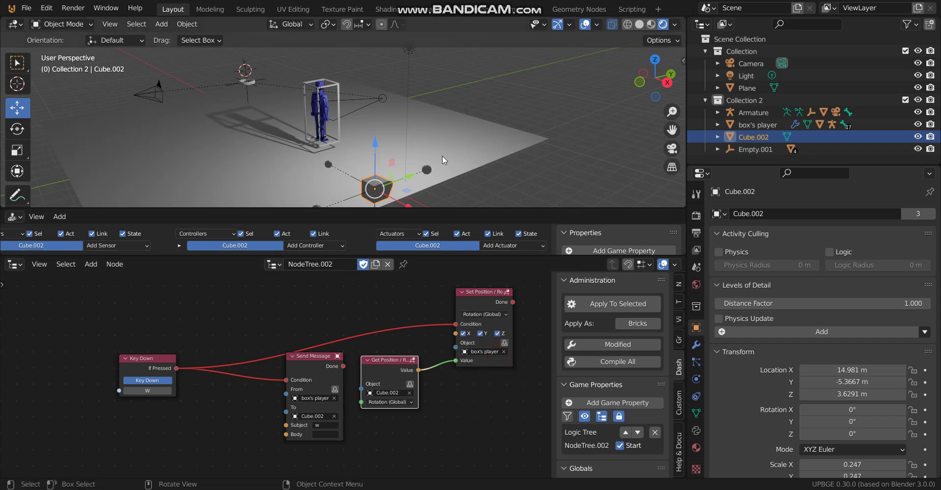
pyautogui.scroll(-2, 443, 154)
pyautogui.press('p')
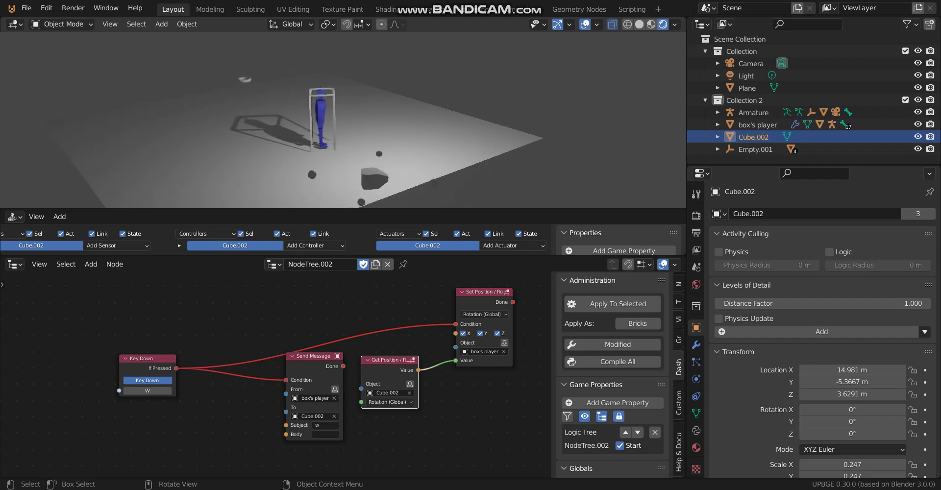
pyautogui.press('Escape')
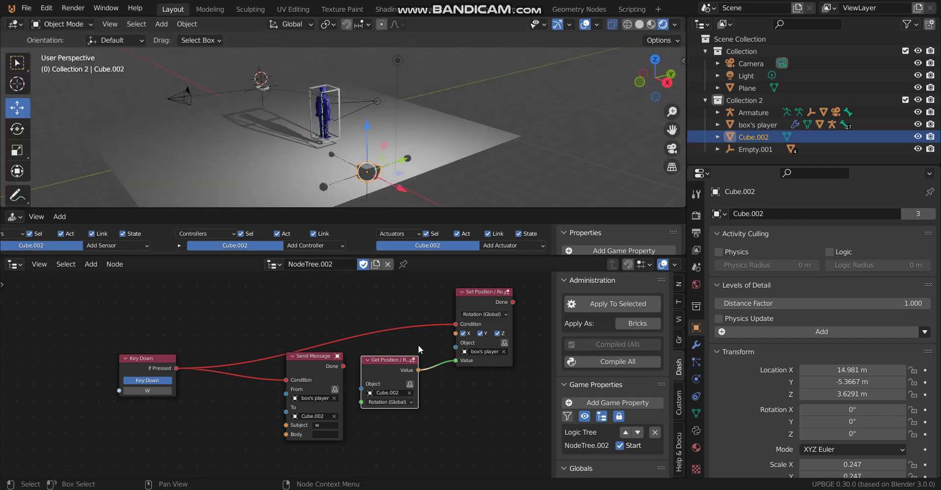
# Step: Add a Play Animation node above the other nodes and connect Key Down's If Pressed output to its Condition
pyautogui.moveTo(405, 346); pyautogui.dragTo(306, 334, button='middle')
pyautogui.scroll(-2, 268, 300)
pyautogui.moveTo(265, 299); pyautogui.dragTo(268, 322, button='middle')
pyautogui.hotkey('shift', 'a')
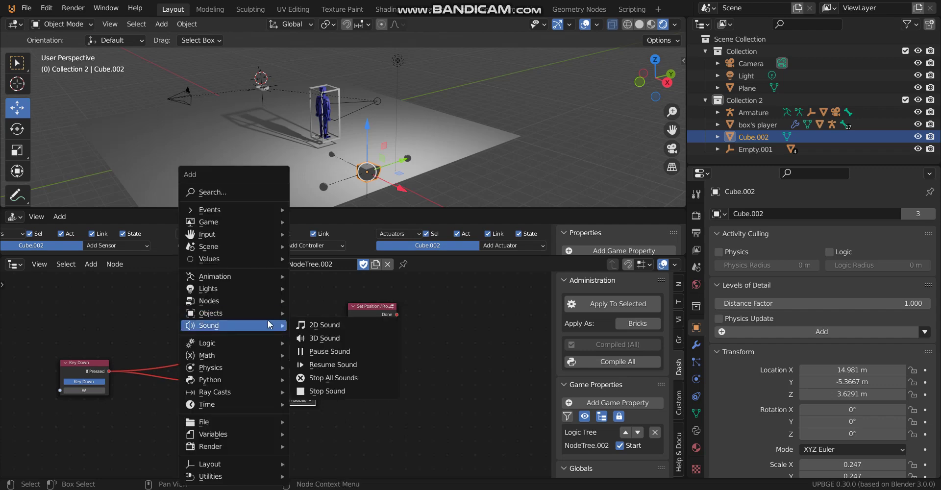
pyautogui.moveTo(264, 276)
pyautogui.click(348, 316)
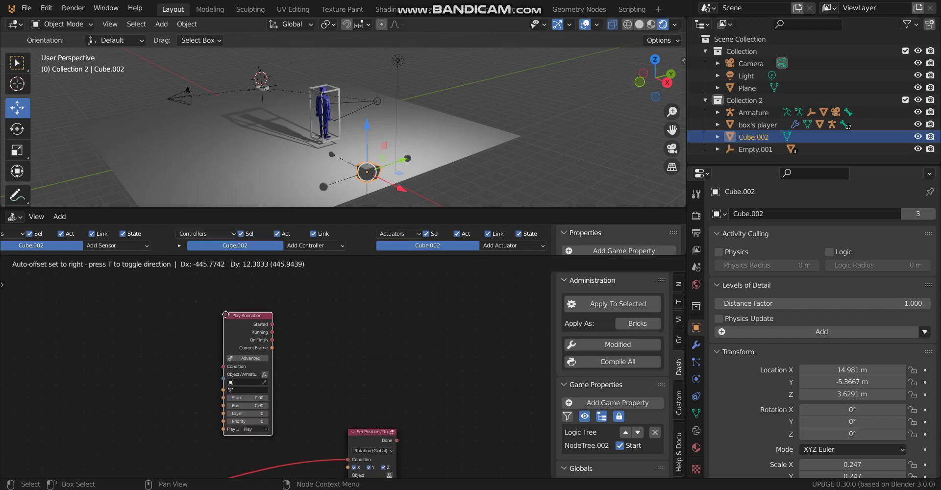
pyautogui.click(228, 309)
pyautogui.scroll(-1, 184, 356)
pyautogui.moveTo(191, 357); pyautogui.dragTo(231, 299, button='middle')
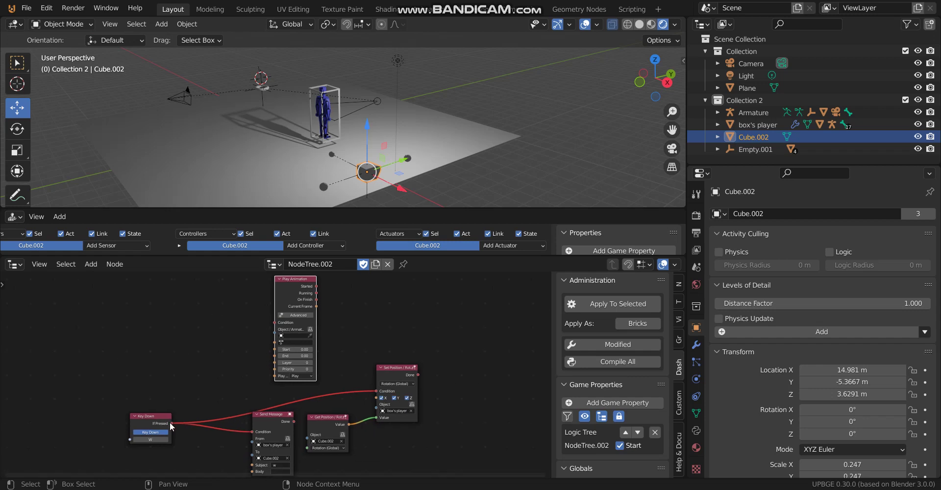
pyautogui.moveTo(170, 423); pyautogui.dragTo(275, 323)
# Step: Set the Play Animation node's object to Armature.001
pyautogui.click(296, 336)
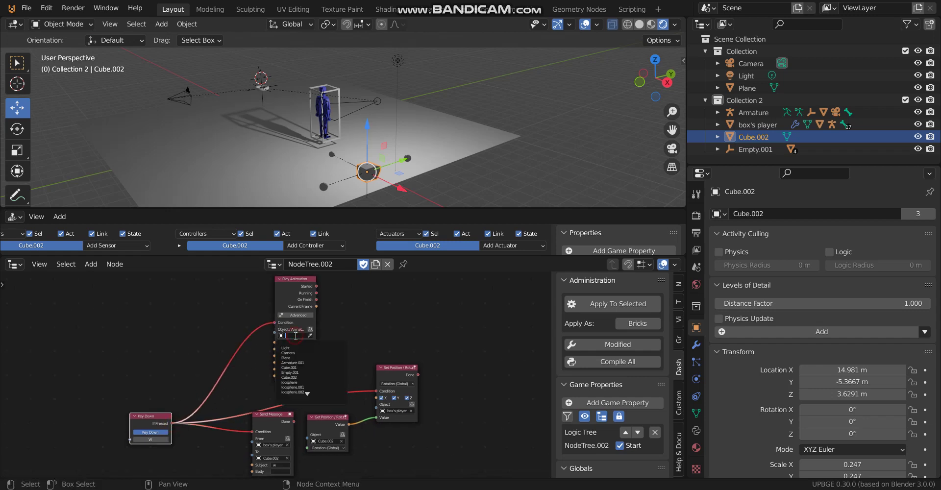
pyautogui.click(226, 322)
pyautogui.click(309, 336)
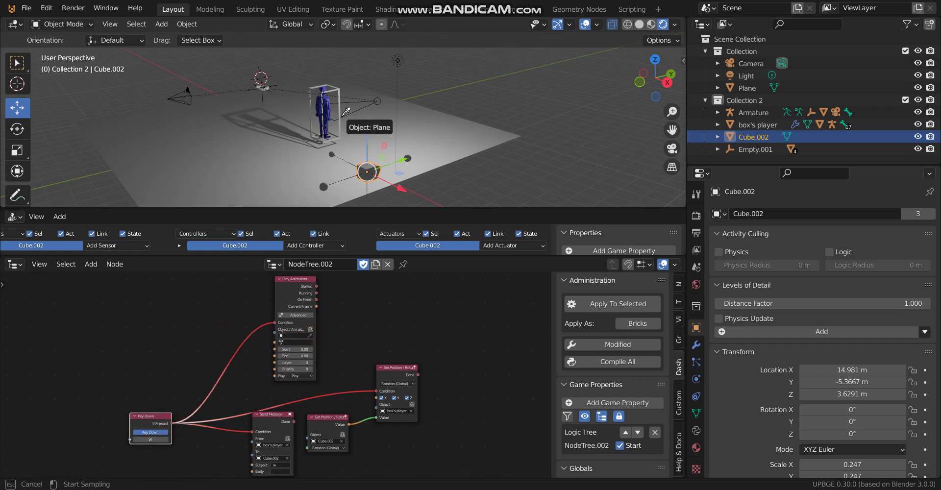
pyautogui.click(330, 113)
pyautogui.scroll(2, 276, 379)
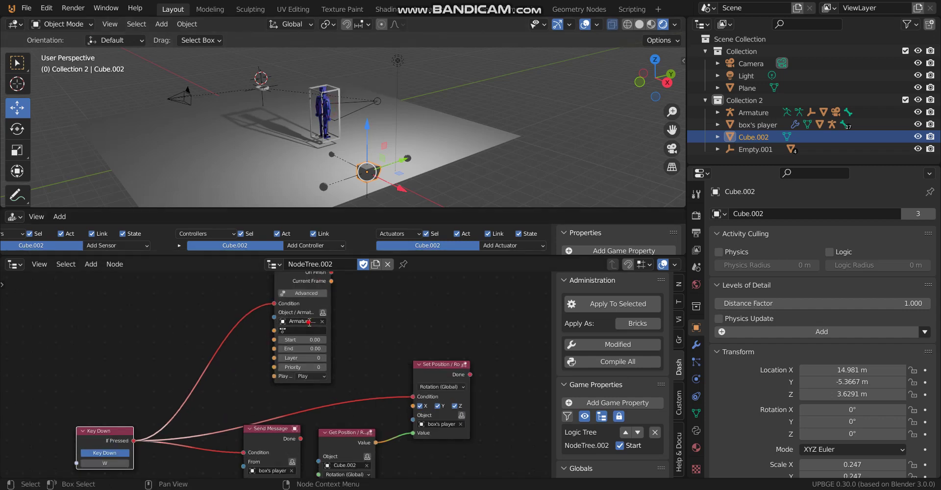
pyautogui.click(309, 322)
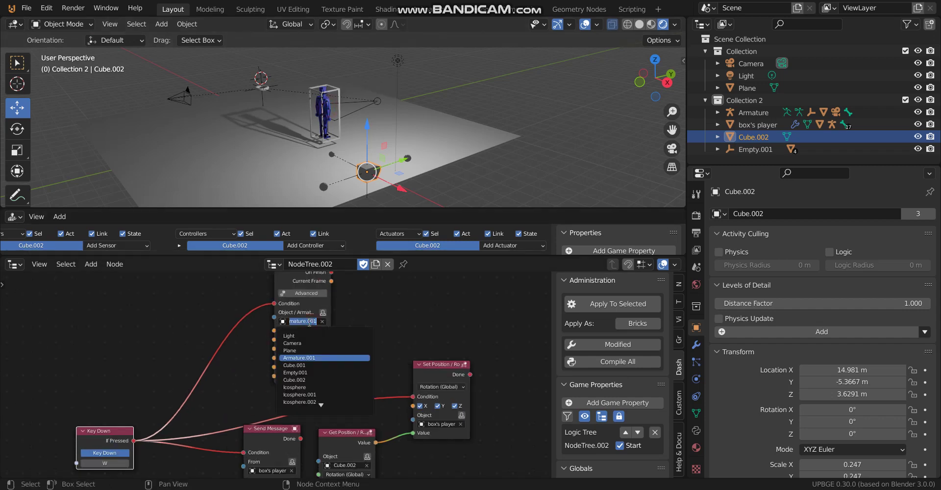
pyautogui.click(204, 320)
# Step: Assign allArmatureAction to the Play Animation node with start frame 20 and end frame 41
pyautogui.click(300, 331)
pyautogui.click(301, 345)
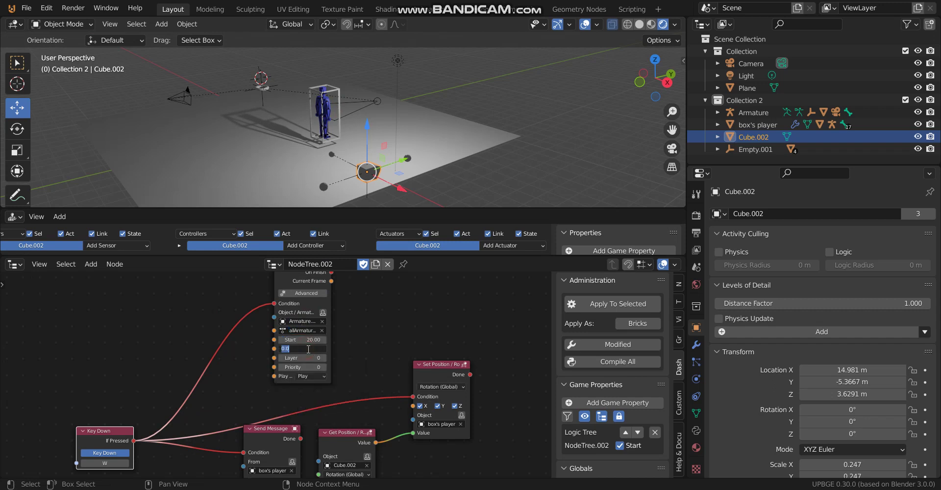
pyautogui.click(367, 341)
# Step: Enable the Play Animation node's advanced options, move the node up, and test-run the game with the W key
pyautogui.scroll(-2, 365, 334)
pyautogui.moveTo(311, 285)
pyautogui.mouseDown(button='middle')
pyautogui.moveTo(266, 343)
pyautogui.moveTo(256, 308)
pyautogui.mouseUp(button='middle')
pyautogui.click(255, 363)
pyautogui.click(257, 320)
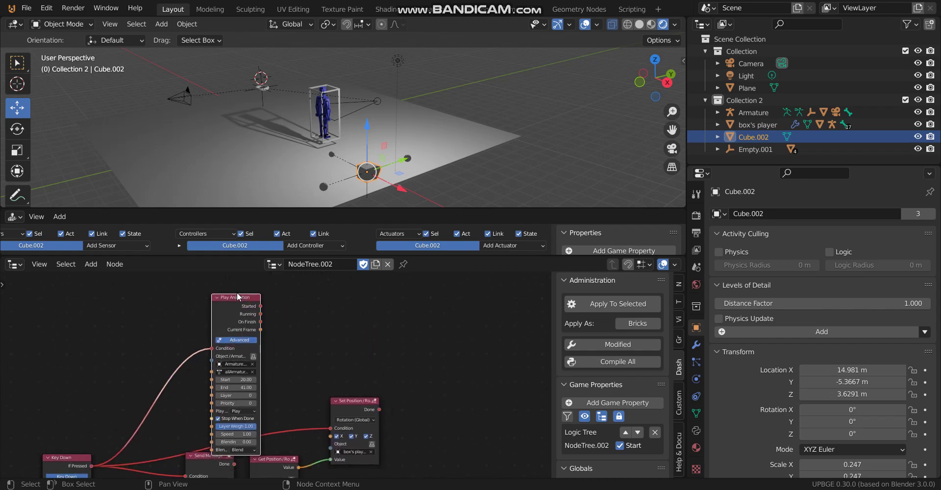
pyautogui.moveTo(236, 292); pyautogui.dragTo(224, 280)
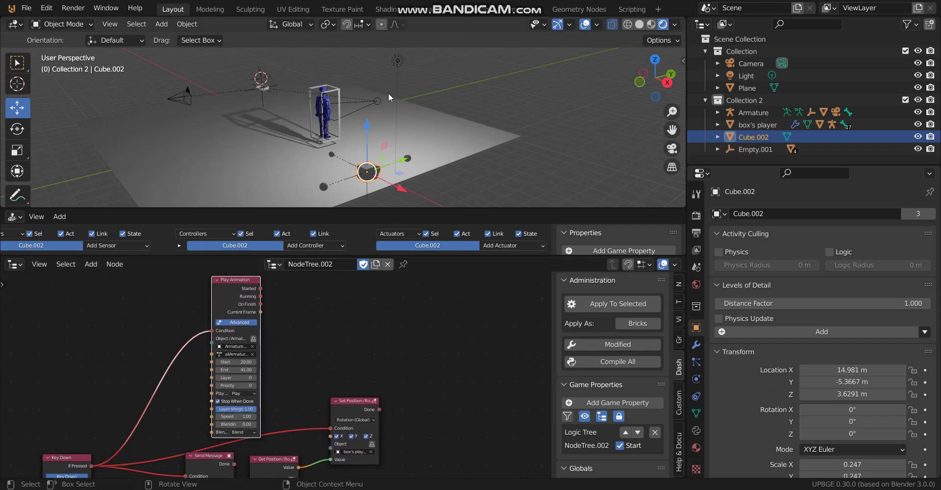
pyautogui.press('p')
pyautogui.press('w')
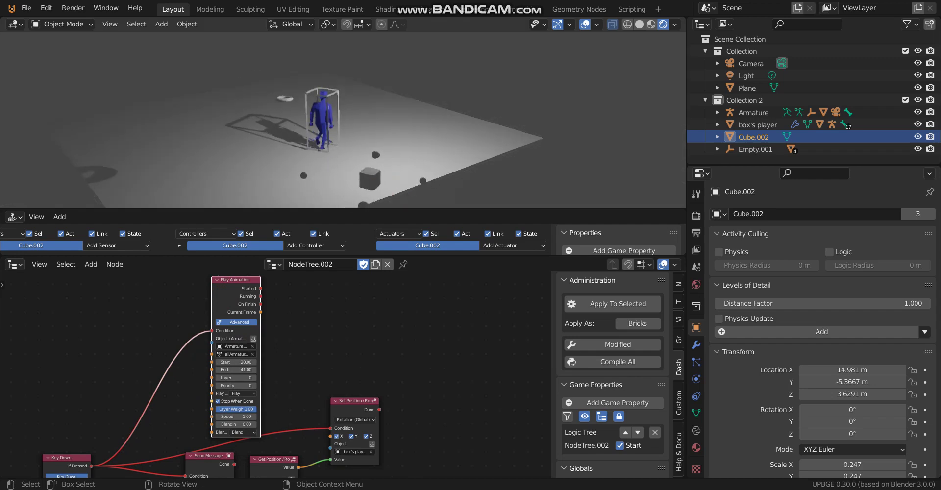
pyautogui.press('Escape')
# Step: Add an Apply Movement node beside the Play Animation node and connect Key Down's If Pressed output to its Condition
pyautogui.scroll(-1, 359, 363)
pyautogui.hotkey('shift', 'a')
pyautogui.moveTo(294, 313)
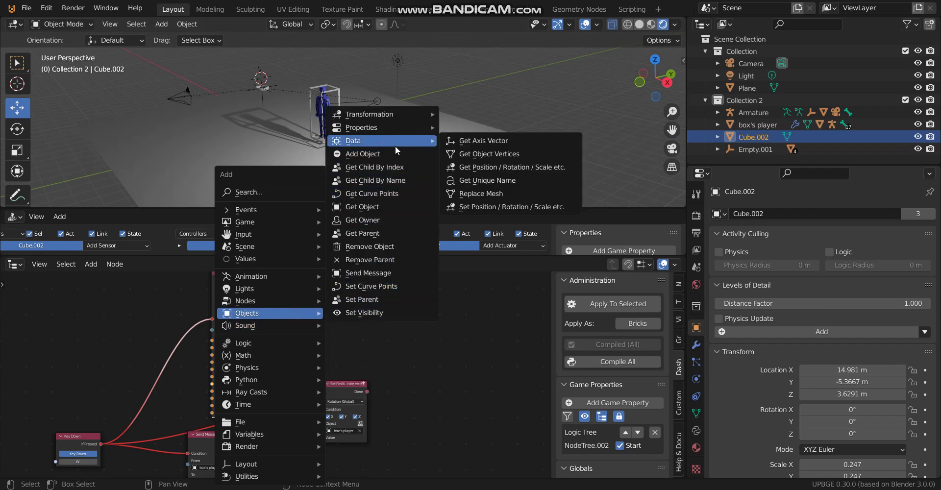
pyautogui.moveTo(398, 114)
pyautogui.click(471, 127)
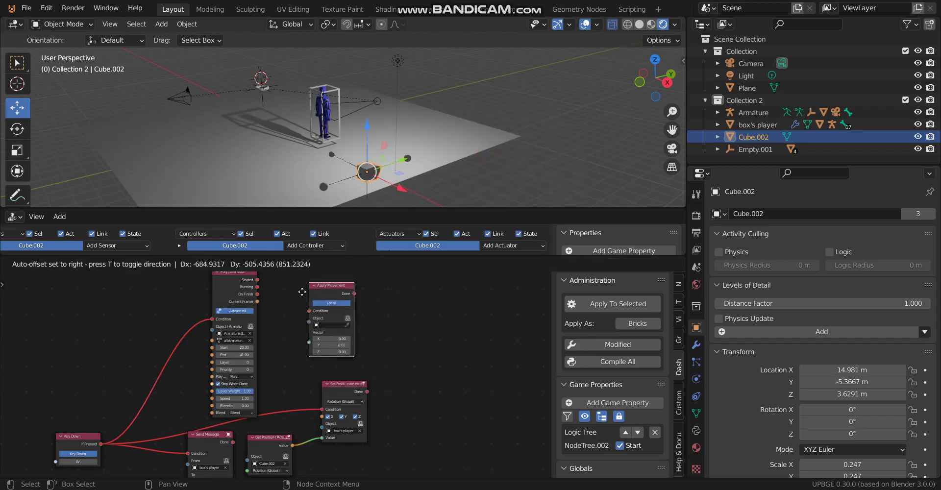
pyautogui.click(324, 306)
pyautogui.moveTo(101, 444); pyautogui.dragTo(304, 322)
# Step: Set the Apply Movement node's object to box's player with a Y vector of 0.09, and test-run the game with the W key
pyautogui.click(340, 337)
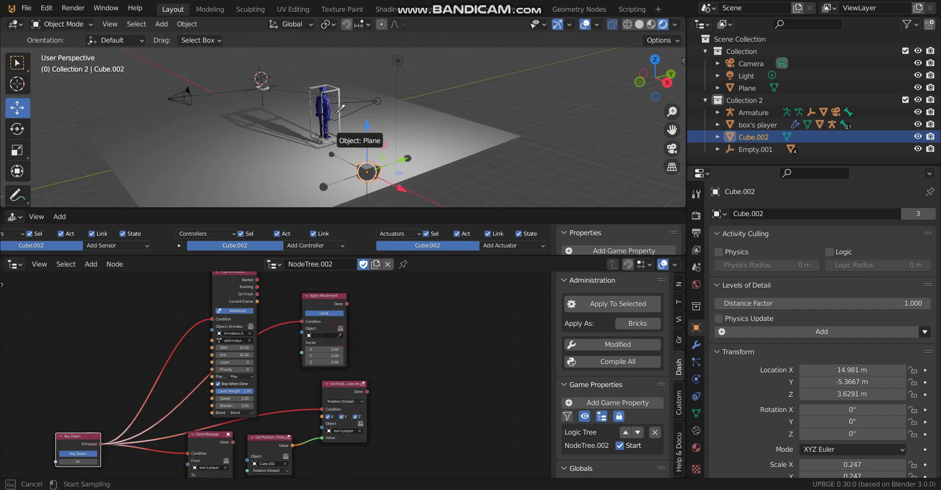
pyautogui.click(340, 92)
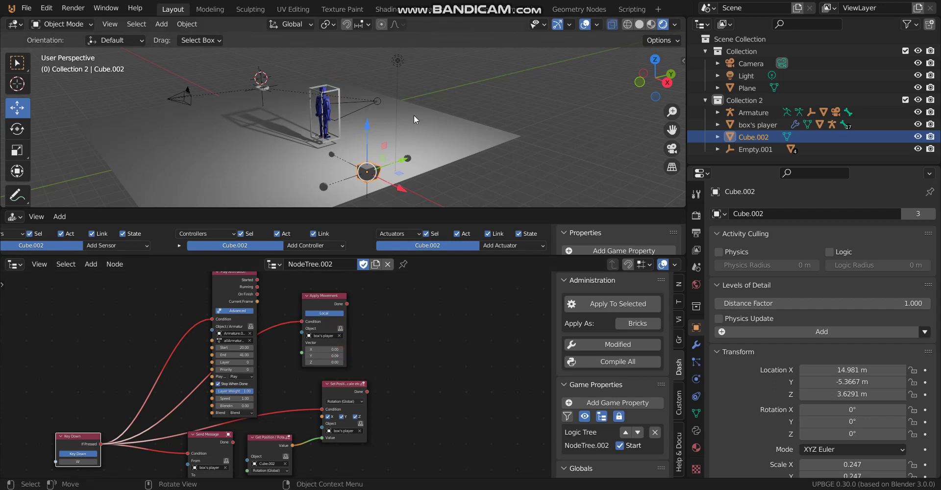
pyautogui.press('p')
pyautogui.press('w')
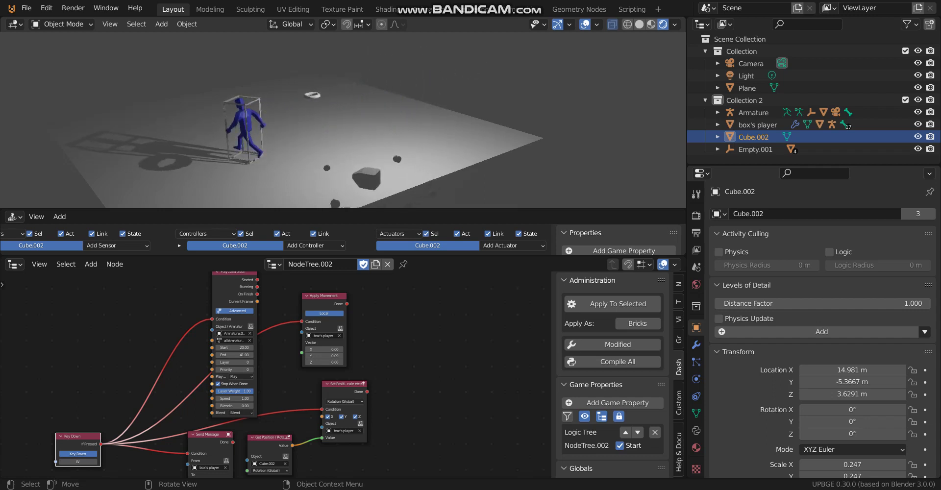
pyautogui.press('Escape')
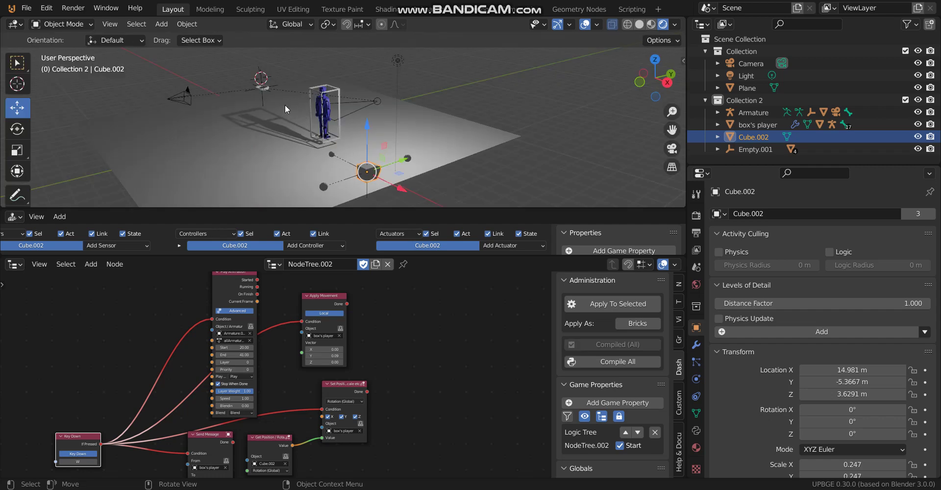
# Step: Select the Armature object behind the character and add an Always sensor to its logic bricks
pyautogui.click(324, 100)
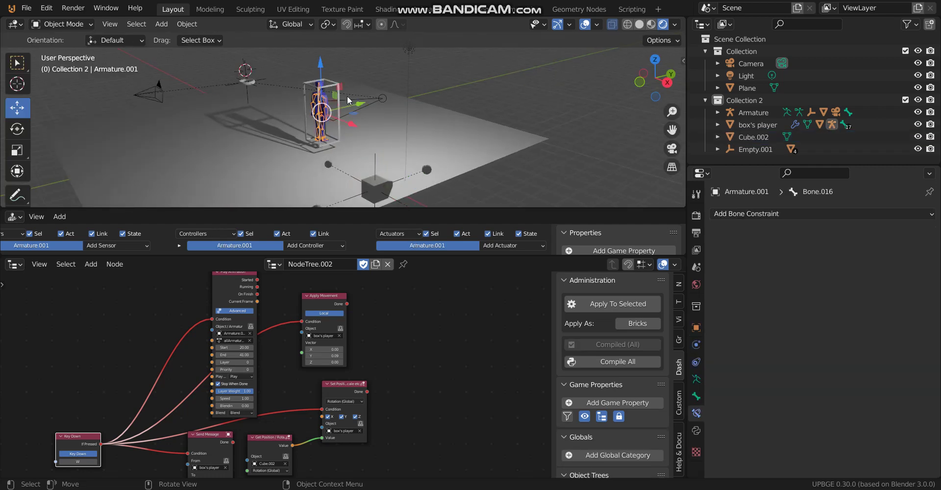
pyautogui.click(353, 107)
pyautogui.click(360, 104)
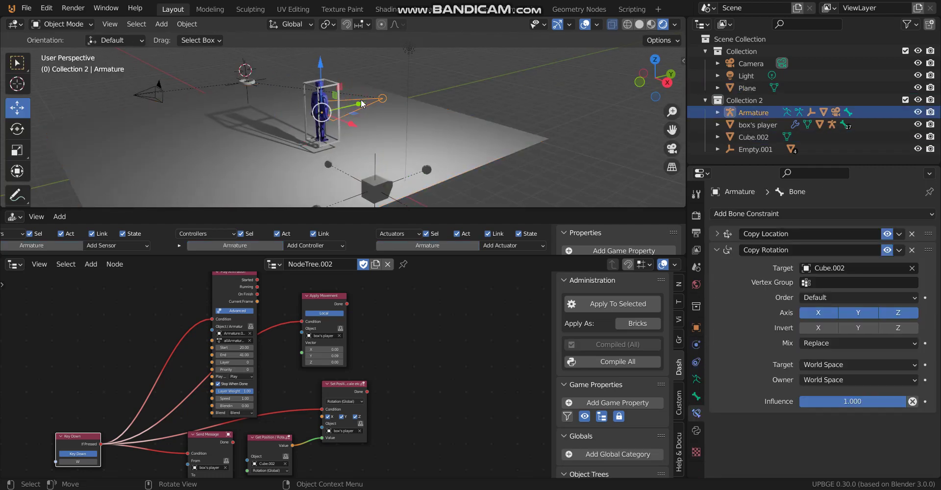
pyautogui.moveTo(331, 208); pyautogui.dragTo(327, 120)
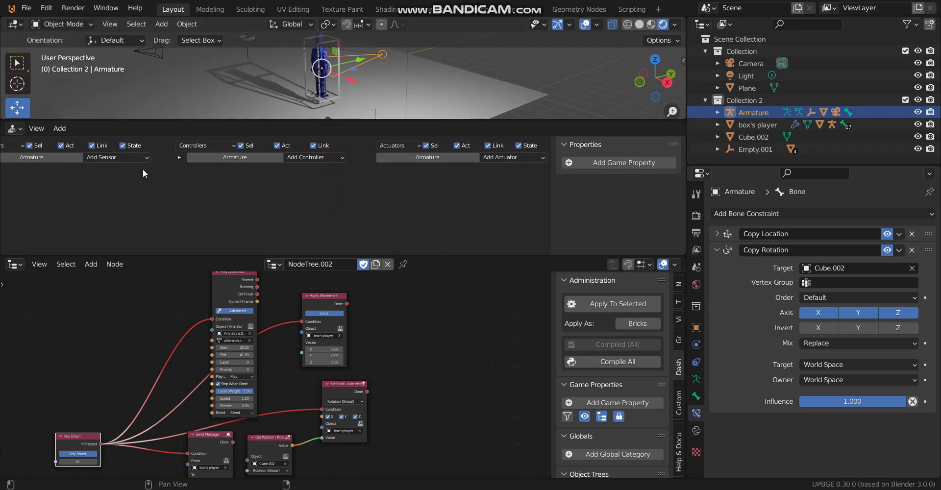
pyautogui.click(133, 156)
pyautogui.click(130, 169)
pyautogui.click(128, 177)
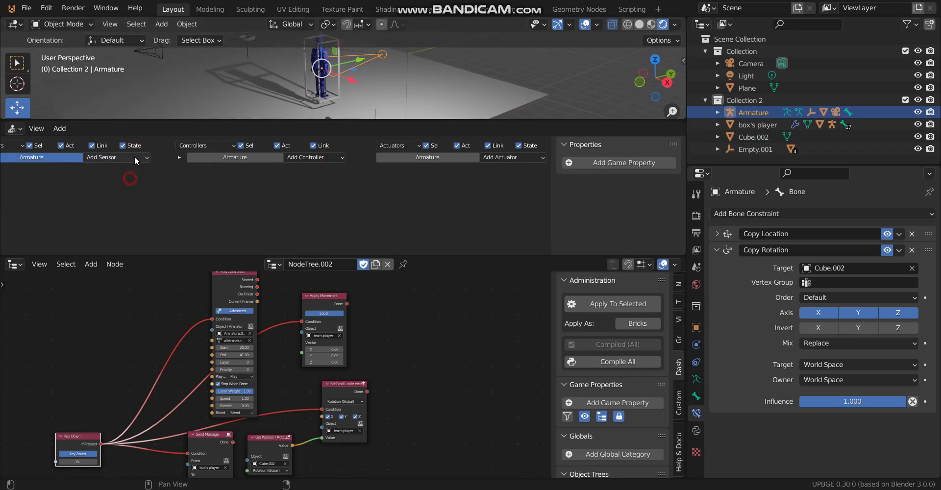
pyautogui.click(134, 157)
pyautogui.click(131, 180)
# Step: Add an Armature actuator with Run Armature and link it to the Always sensor through an And controller
pyautogui.click(535, 158)
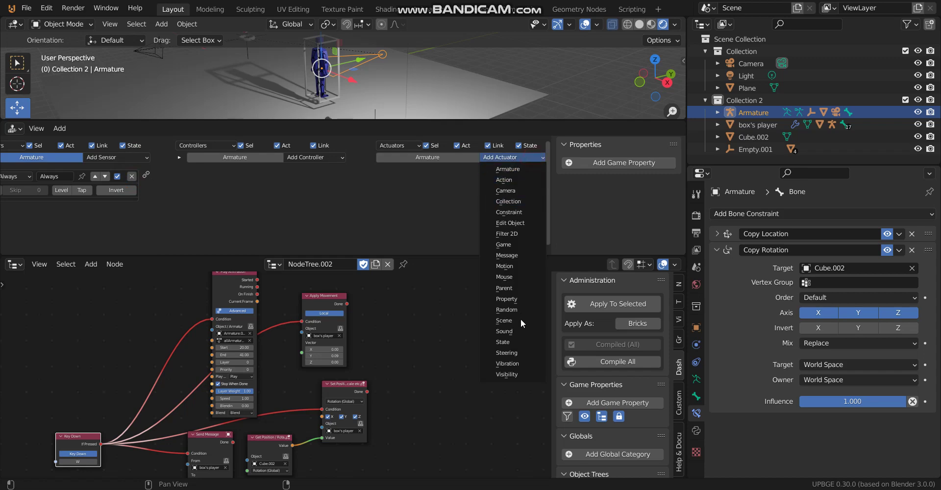
pyautogui.click(523, 169)
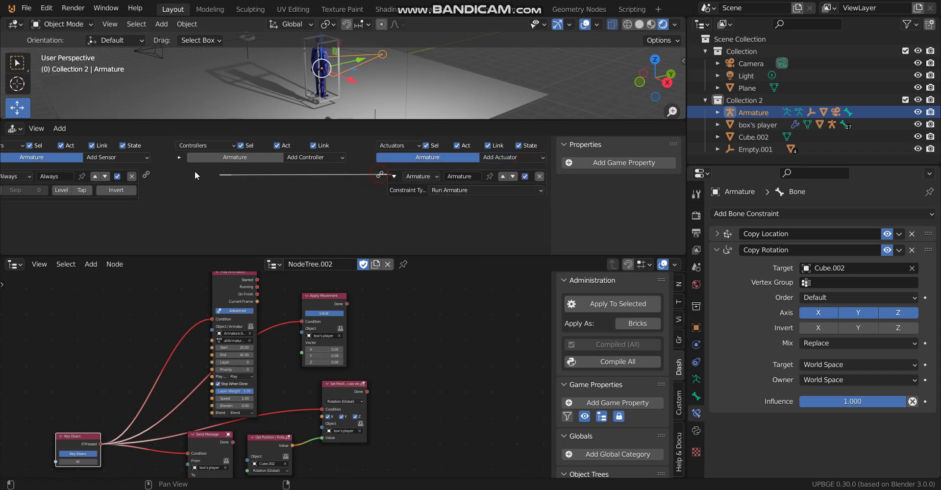
pyautogui.moveTo(195, 175); pyautogui.dragTo(146, 175)
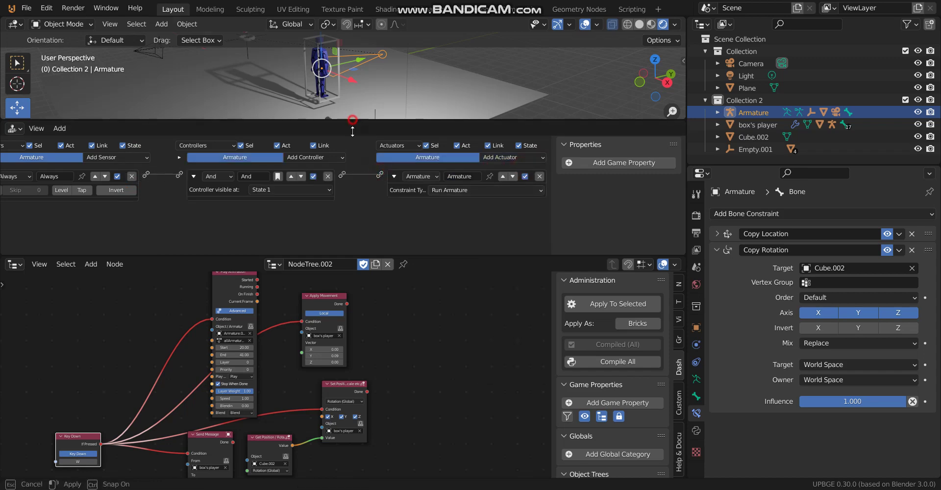
# Step: Move the camera about 3.06 m sideways in camera view to centre the character in the frame, and test-run the game
pyautogui.moveTo(352, 119); pyautogui.dragTo(354, 218)
pyautogui.press('KP_0')
pyautogui.scroll(-4, 356, 159)
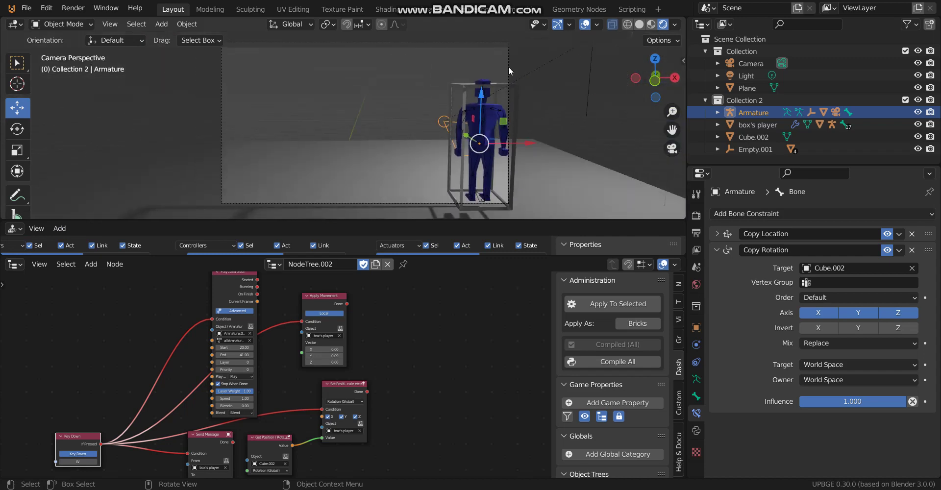
pyautogui.click(508, 66)
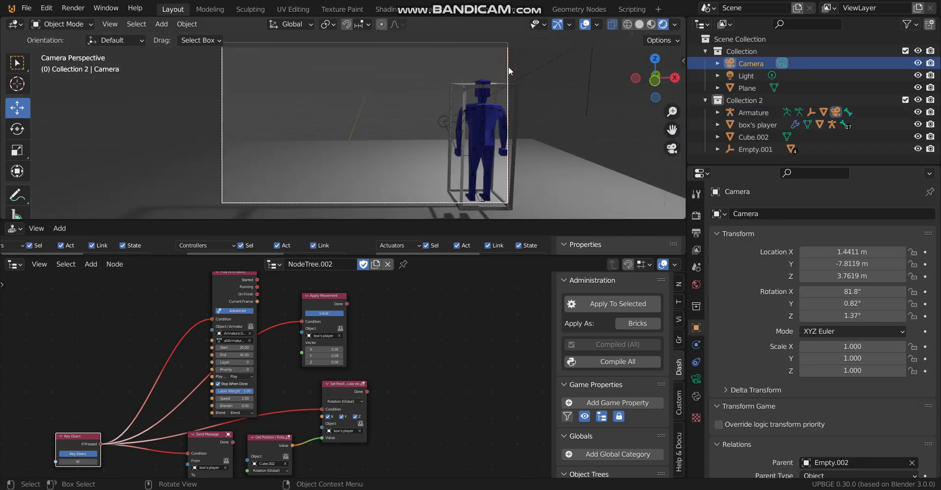
pyautogui.press('g')
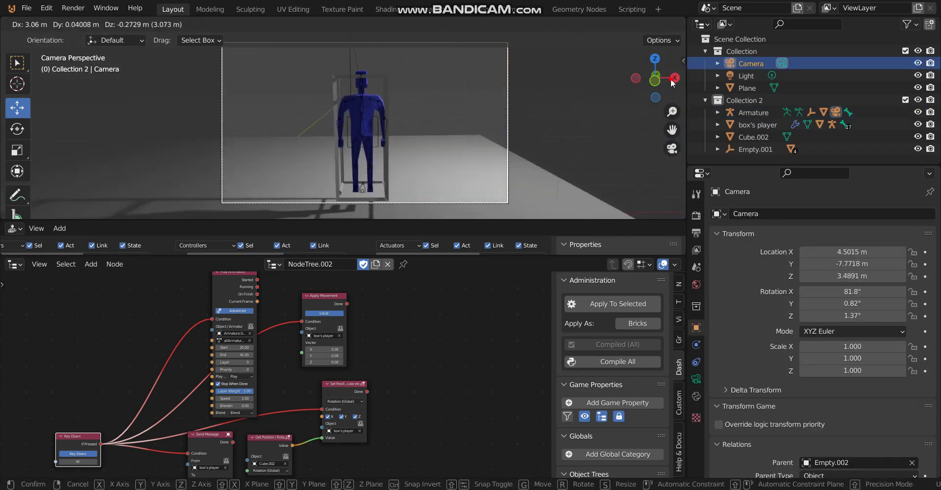
pyautogui.click(642, 80)
pyautogui.press('p')
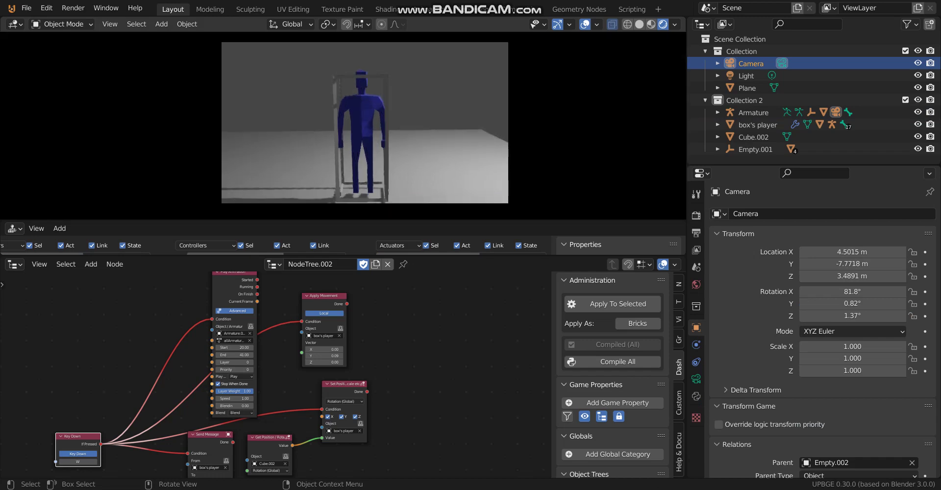
pyautogui.press('Escape')
# Step: Select the Armature and examine its logic bricks and Copy Rotation constraint in relation to the character
pyautogui.scroll(-2, 387, 166)
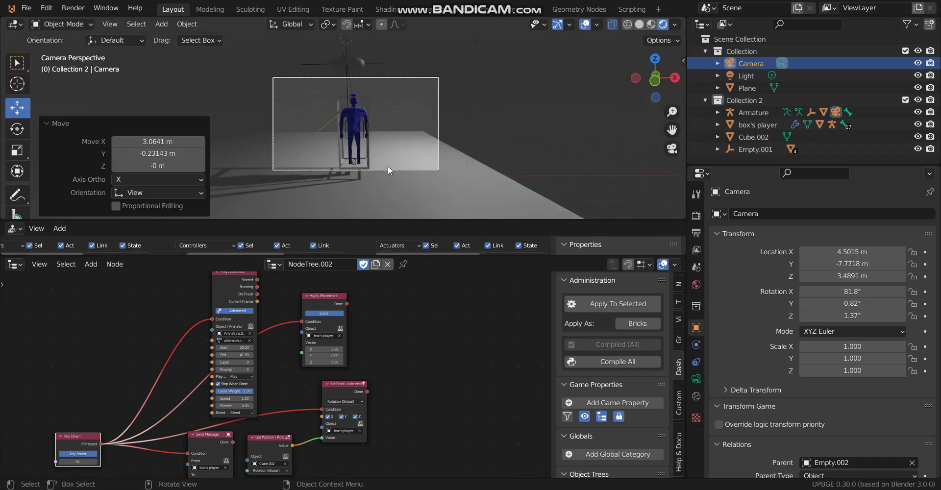
pyautogui.moveTo(387, 166); pyautogui.dragTo(382, 128, button='middle')
pyautogui.scroll(-7, 319, 161)
pyautogui.click(411, 123)
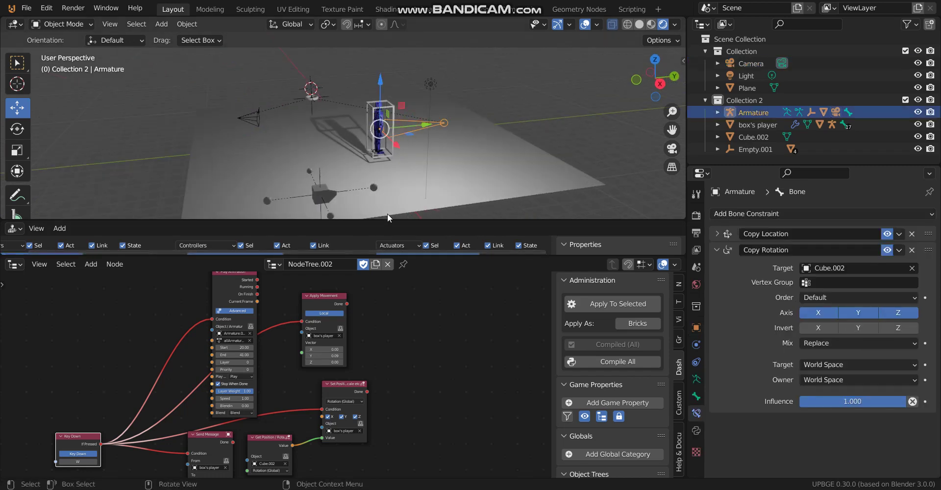
pyautogui.moveTo(385, 221); pyautogui.dragTo(399, 160)
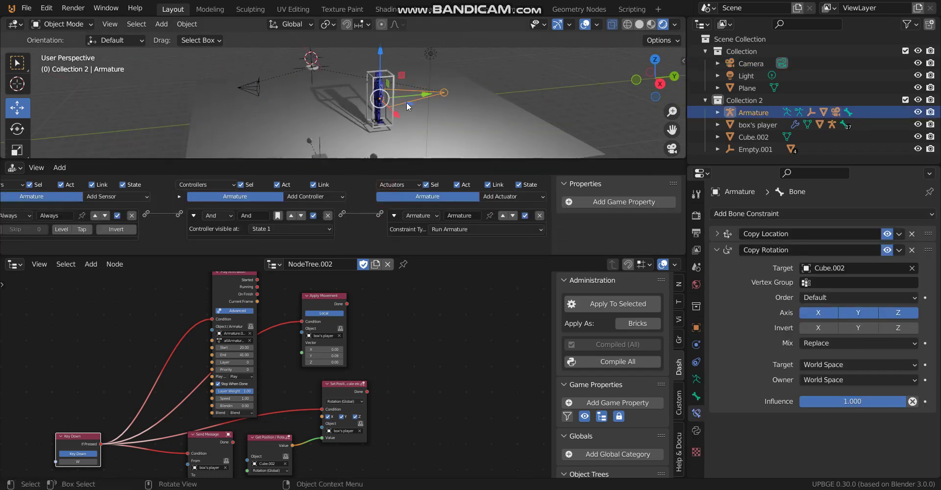
pyautogui.scroll(-2, 407, 101)
pyautogui.scroll(3, 438, 124)
pyautogui.scroll(-3, 431, 123)
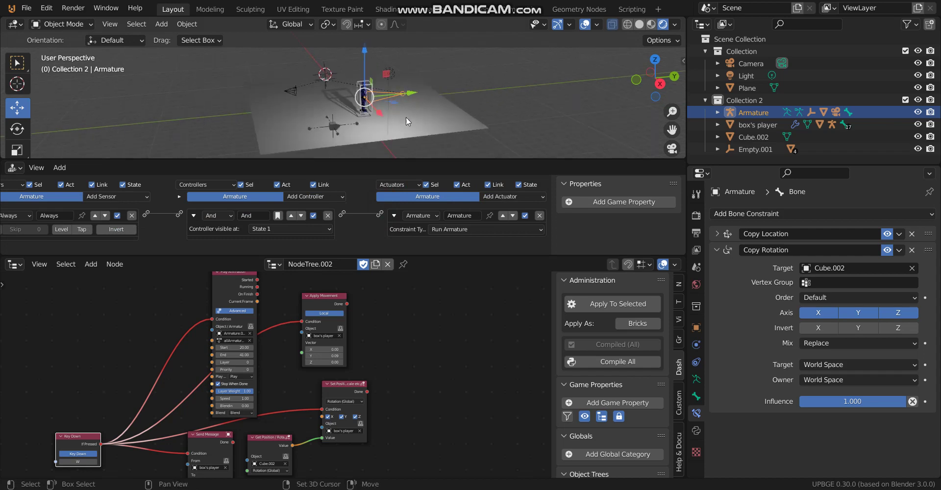
pyautogui.scroll(1, 405, 108)
pyautogui.moveTo(406, 117)
pyautogui.keyDown('shift'); pyautogui.mouseDown(button='middle')
pyautogui.moveTo(410, 106)
pyautogui.moveTo(414, 114)
pyautogui.mouseUp(button='middle'); pyautogui.keyUp('shift')
pyautogui.scroll(1, 413, 114)
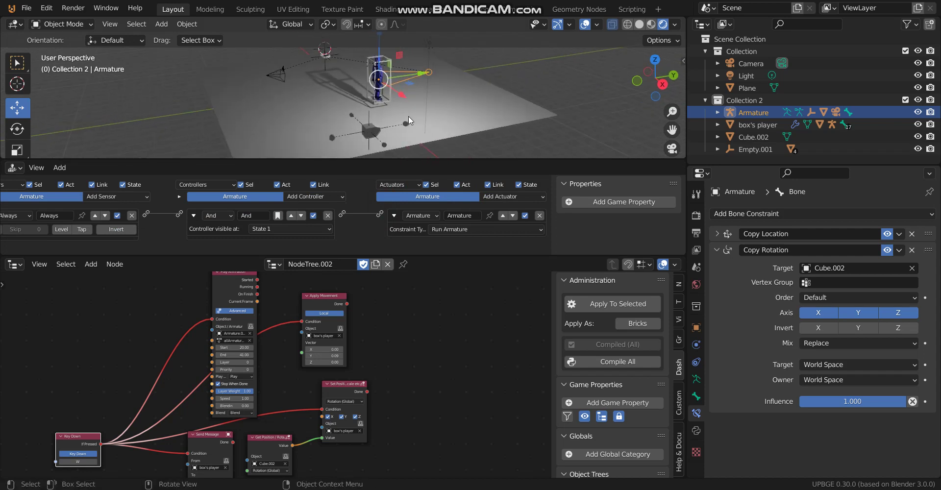
pyautogui.click(367, 132)
pyautogui.press('r')
pyautogui.press('z')
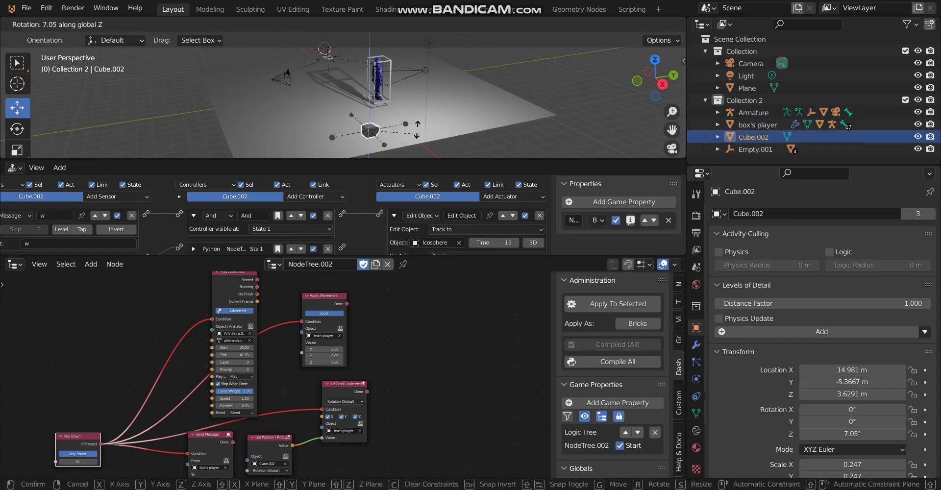
pyautogui.press('Escape')
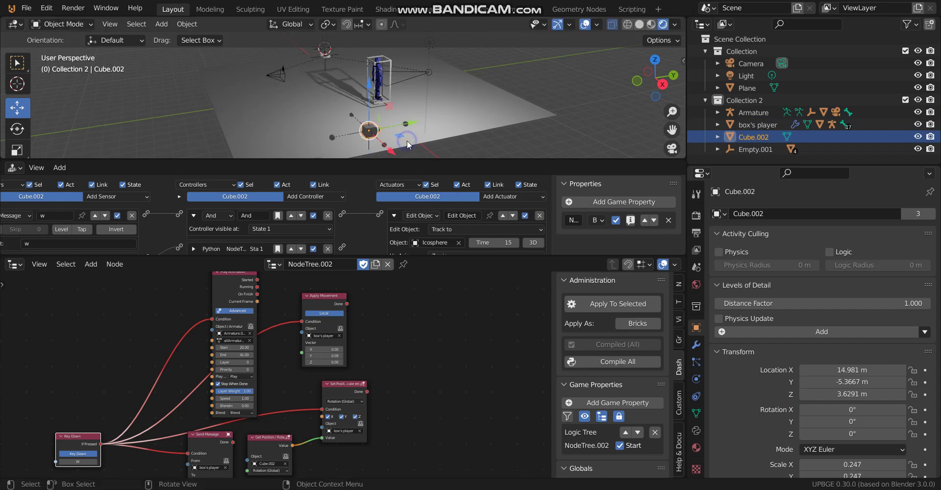
# Step: Replace the target of the Armature bone's Copy Rotation constraint with Empty.001
pyautogui.click(410, 72)
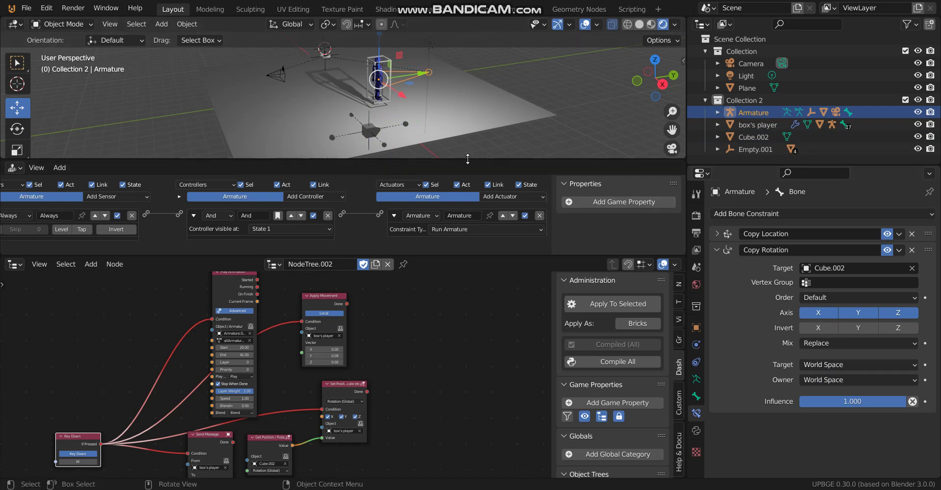
pyautogui.moveTo(467, 158); pyautogui.dragTo(465, 190)
pyautogui.moveTo(463, 174); pyautogui.dragTo(451, 154, button='middle')
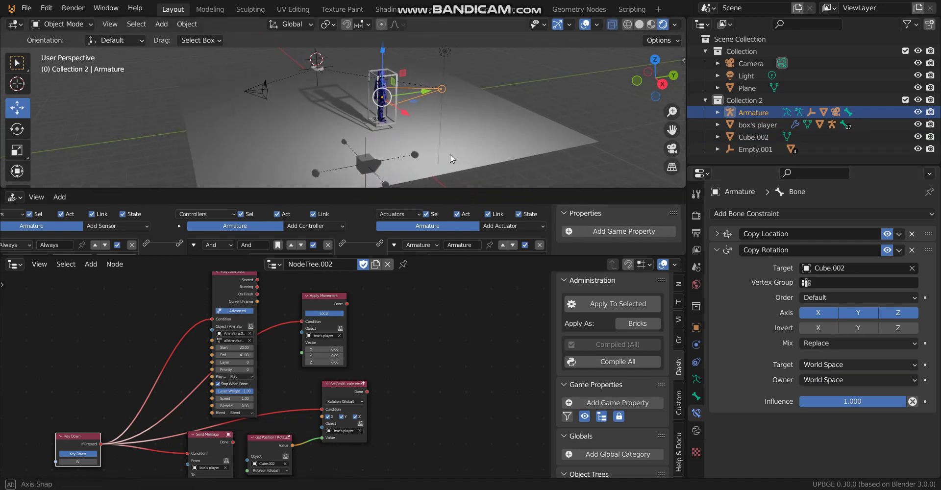
pyautogui.keyDown('shift'); pyautogui.moveTo(436, 110); pyautogui.dragTo(432, 99, button='middle'); pyautogui.keyUp('shift')
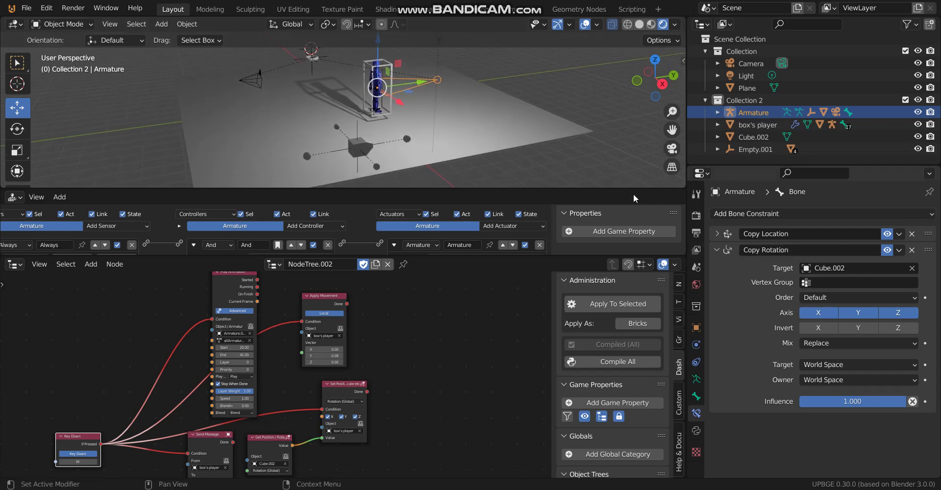
pyautogui.click(913, 268)
pyautogui.click(912, 268)
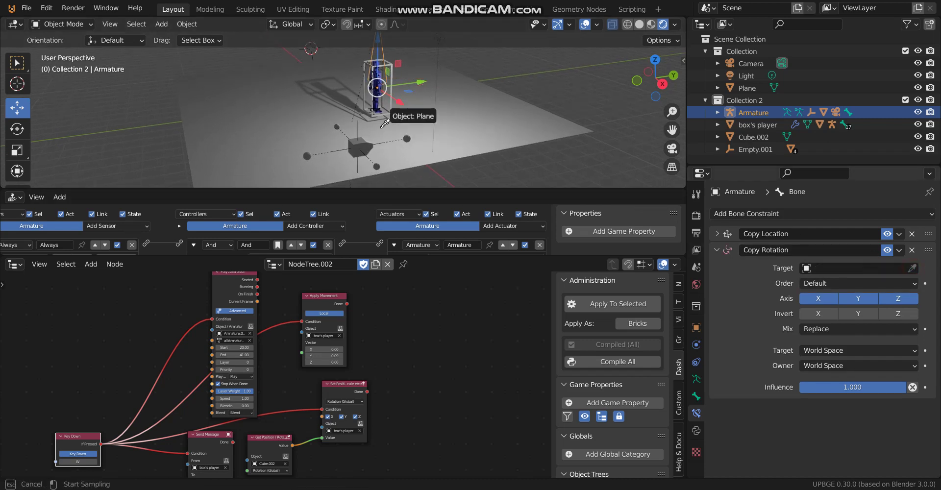
pyautogui.click(361, 125)
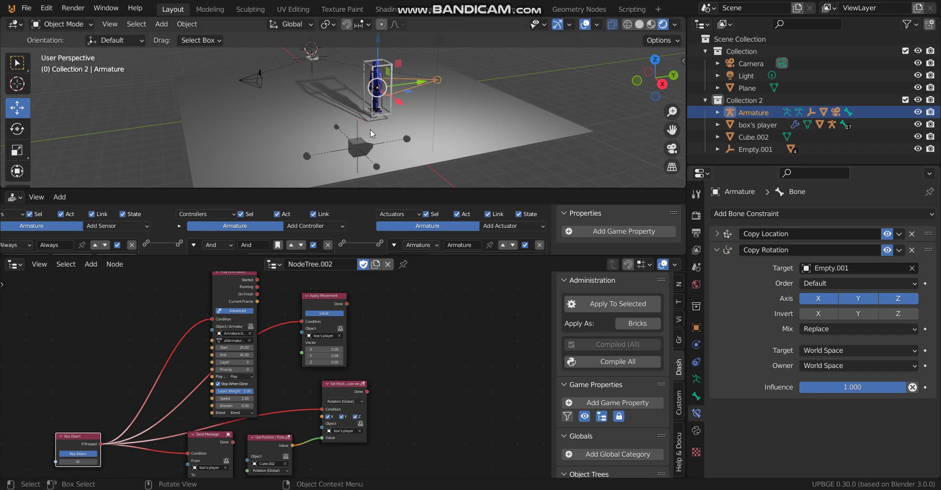
# Step: Test-run the game in the perspective view and again through the camera, walking the character with the W key
pyautogui.press('p')
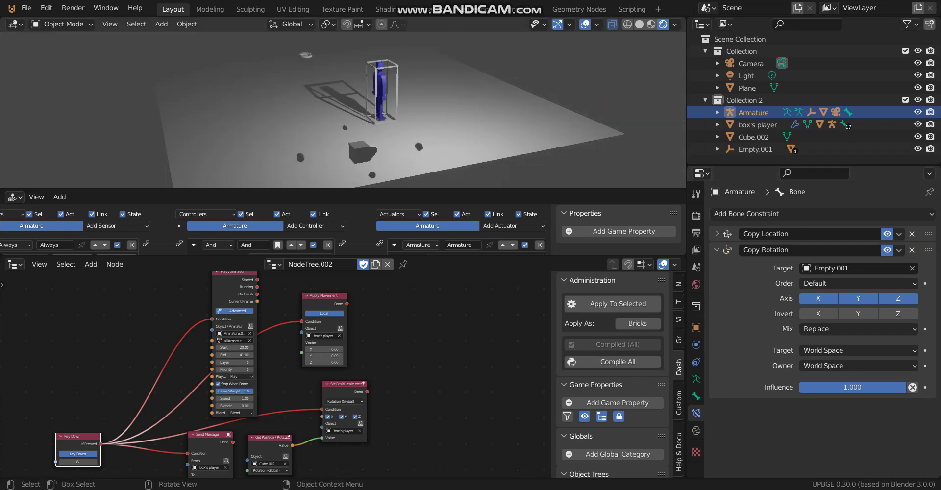
pyautogui.press('Escape')
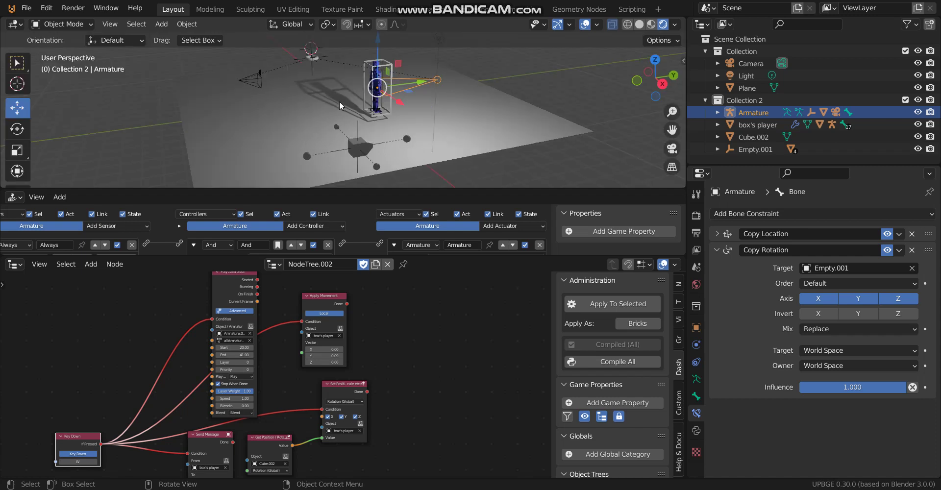
pyautogui.press('KP_0')
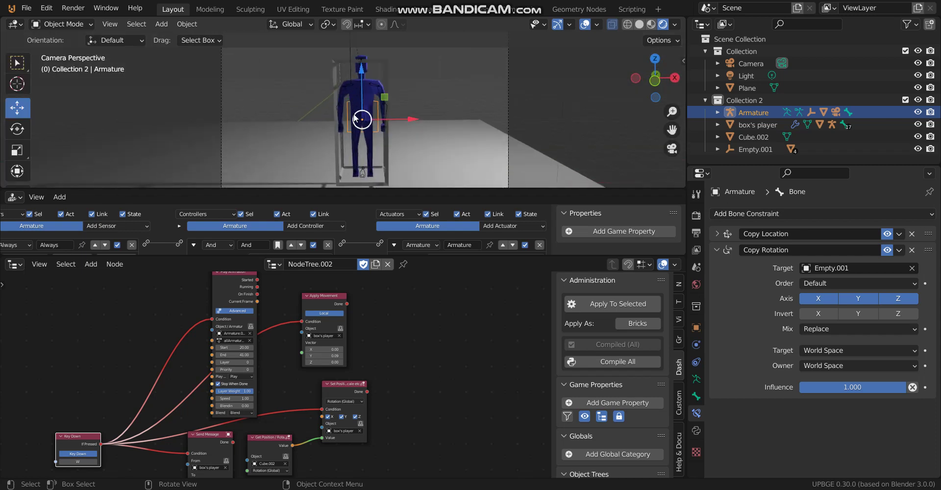
pyautogui.press('p')
pyautogui.press('w')
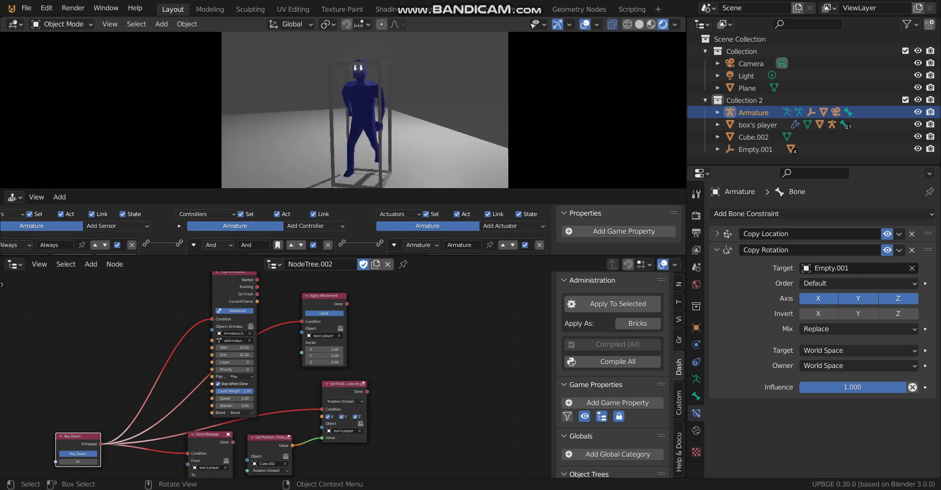
pyautogui.press('w')
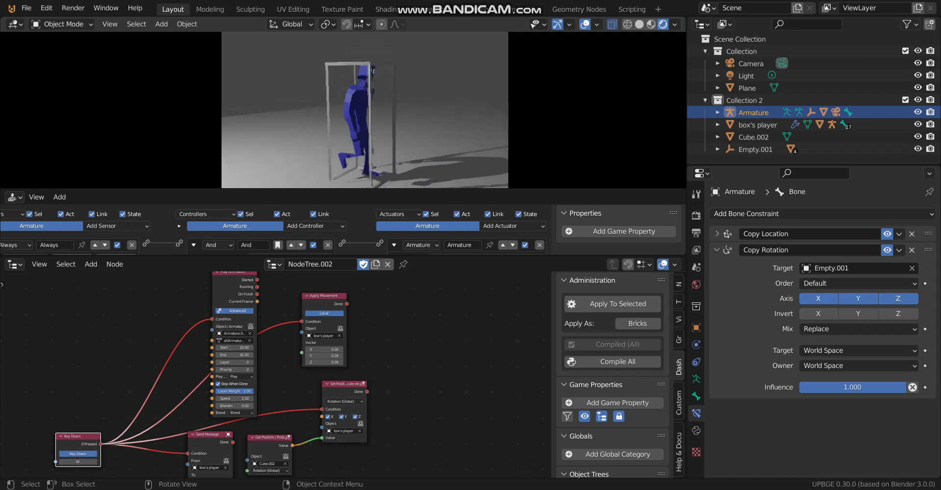